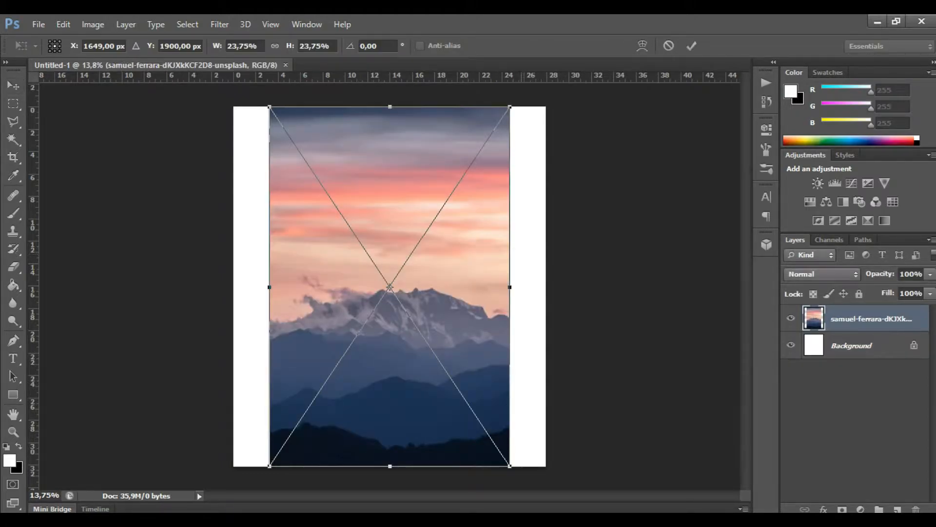
Step: Enlarge the placed mountain photo to about 31% so it spans the canvas width with its bottom on the canvas edge, and commit it
key("ctrl+minus")
left_click_drag(480, 152, 525, 84)
left_click_drag(506, 283, 496, 254)
left_click_drag(498, 421, 508, 432)
left_click_drag(494, 318, 493, 306)
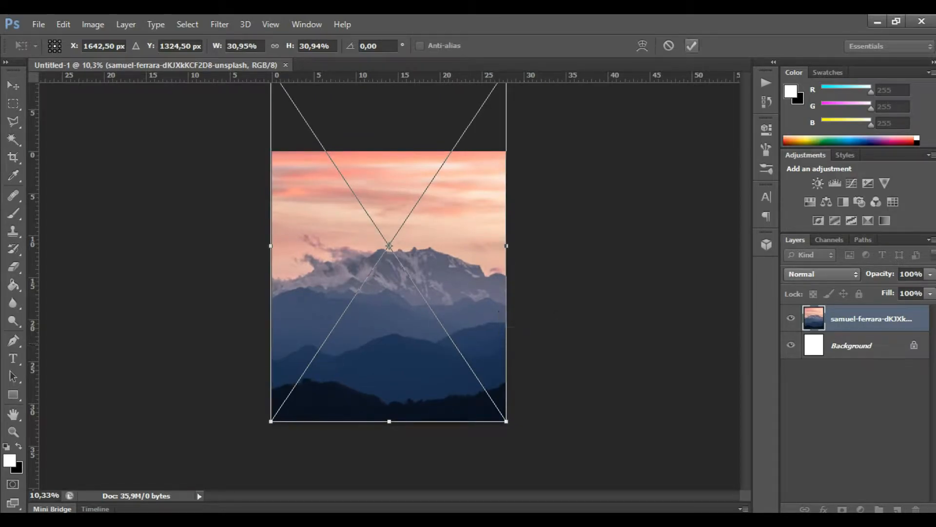
left_click(692, 45)
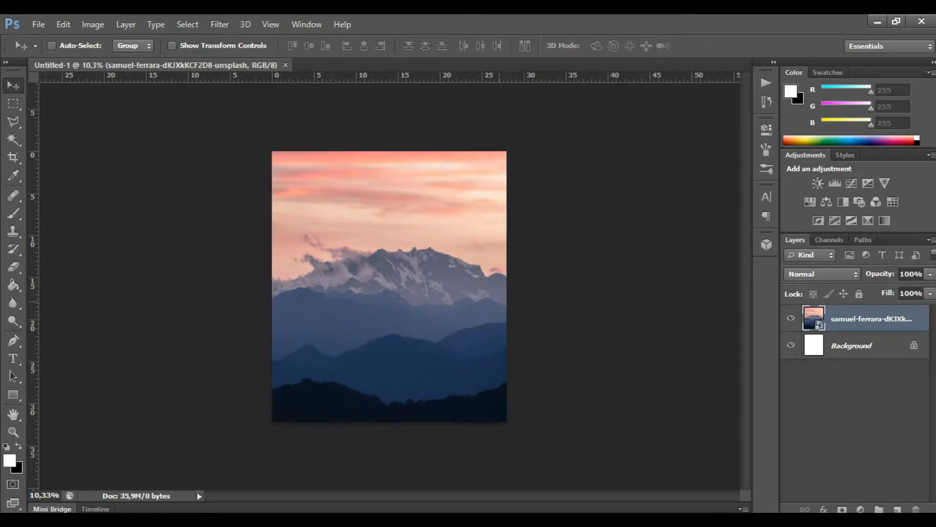
key("ctrl+0")
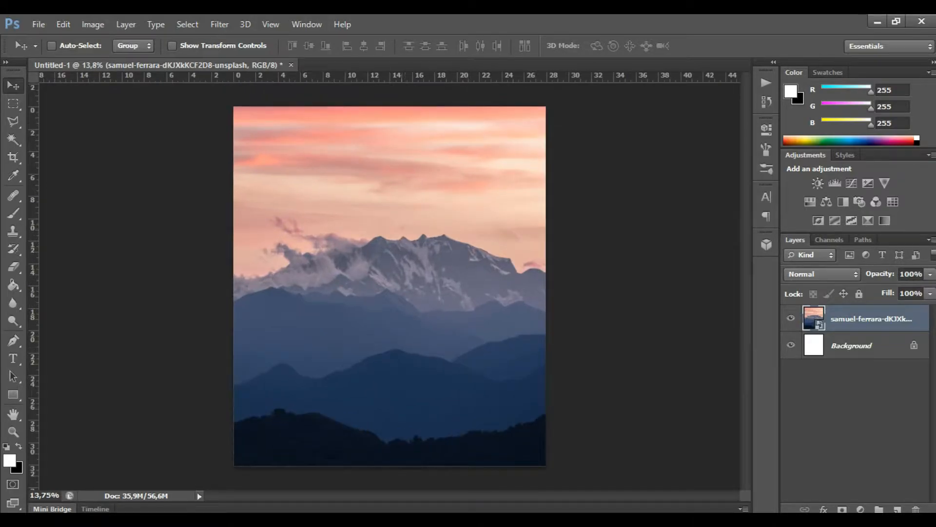
Step: Place Untitled-1.png, the woman cutout, enlarge it, and position it at the bottom centre of the canvas in front of the dark hills
key("alt+Tab")
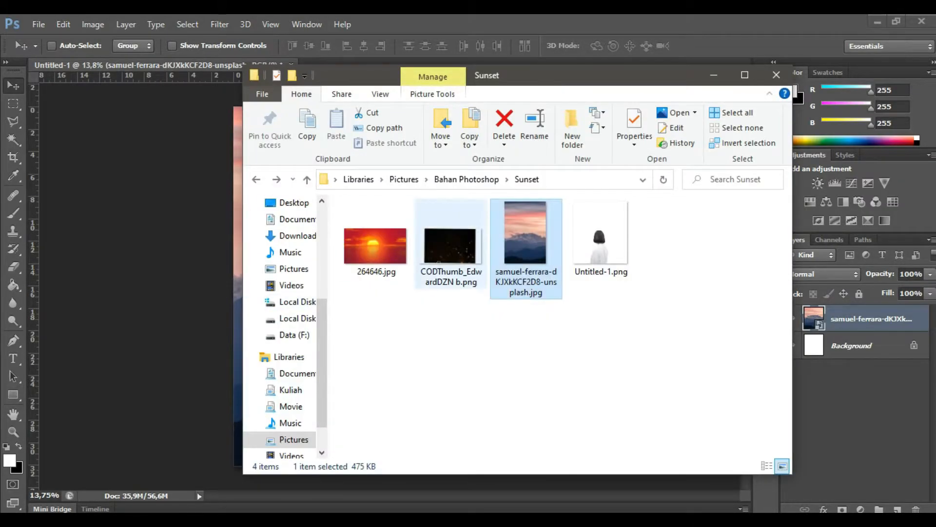
left_click_drag(601, 242, 191, 270)
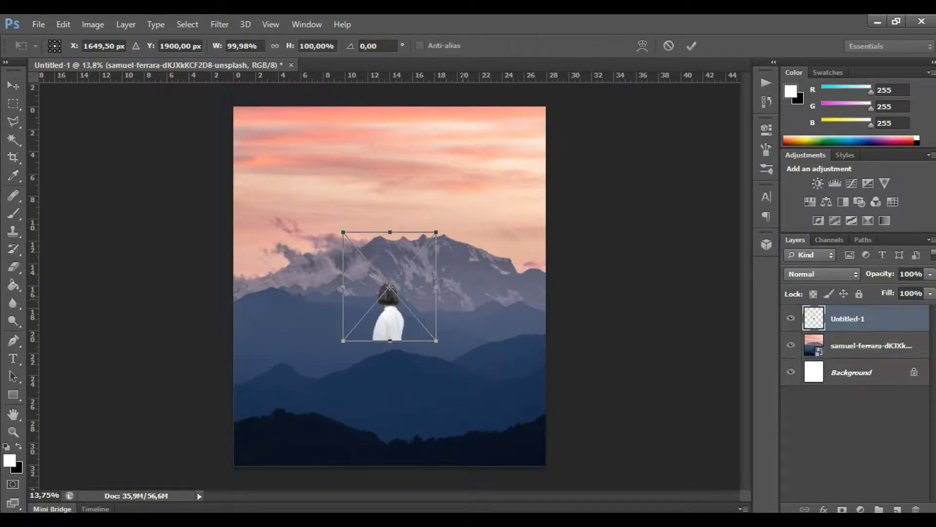
left_click_drag(437, 233, 681, 110)
left_click_drag(545, 227, 470, 340)
left_click_drag(467, 375, 467, 378)
left_click(692, 46)
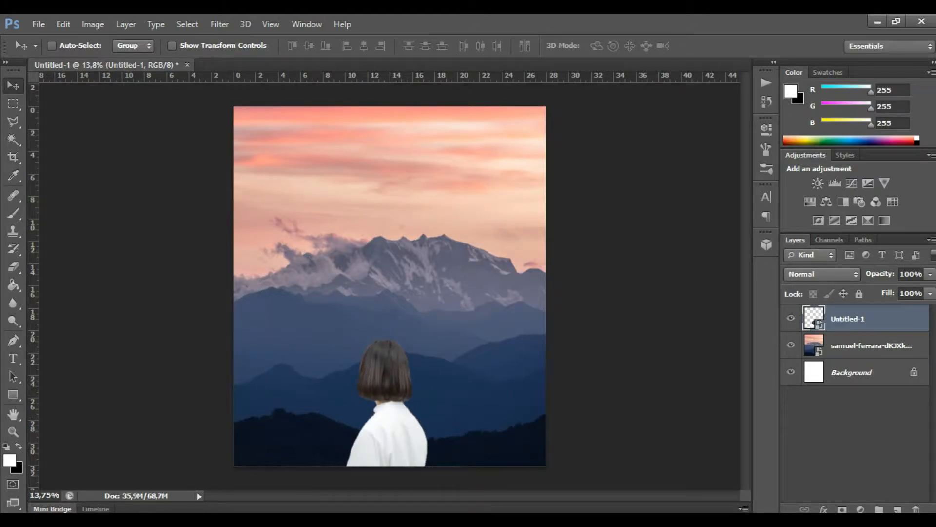
left_click(861, 509)
left_click(847, 255)
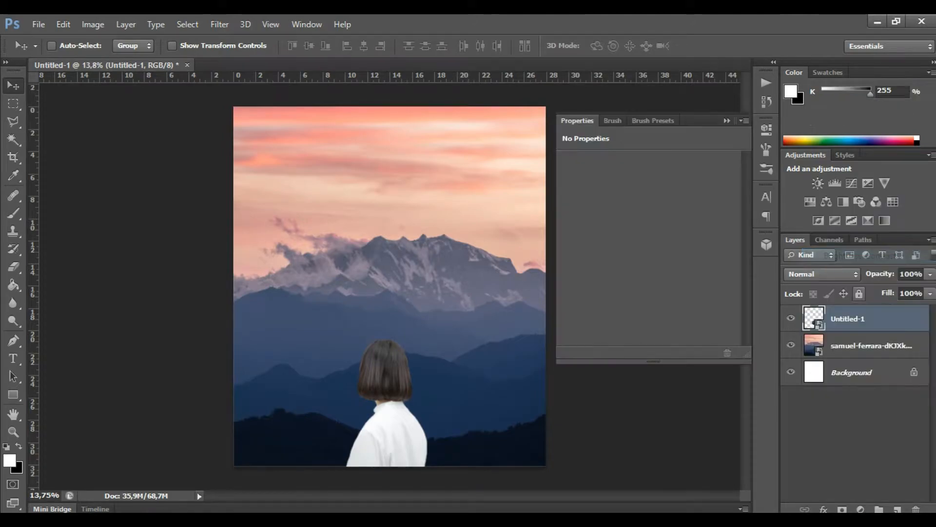
left_click(645, 352)
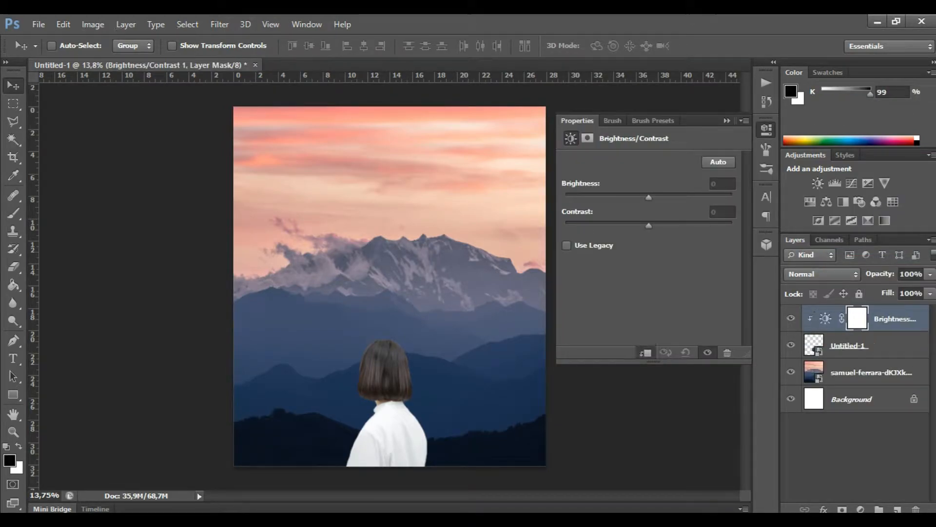
left_click_drag(649, 198, 580, 198)
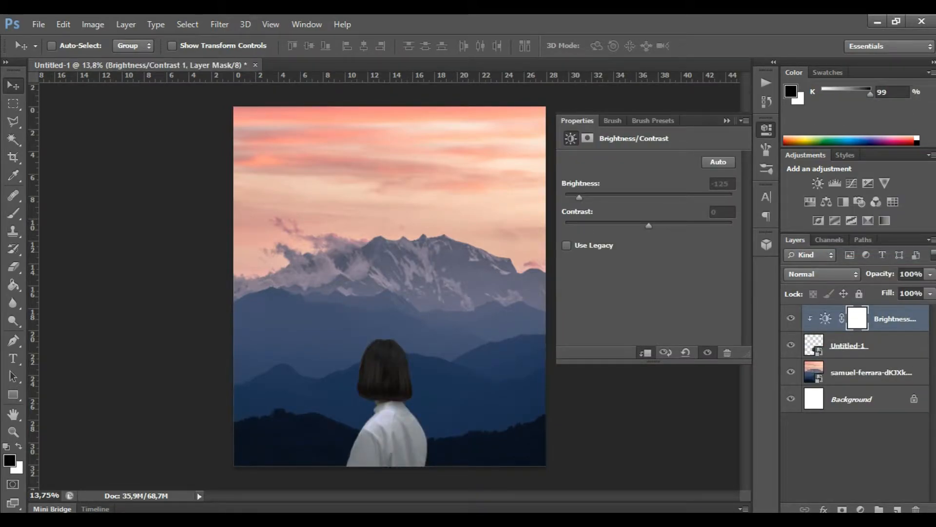
key("Delete")
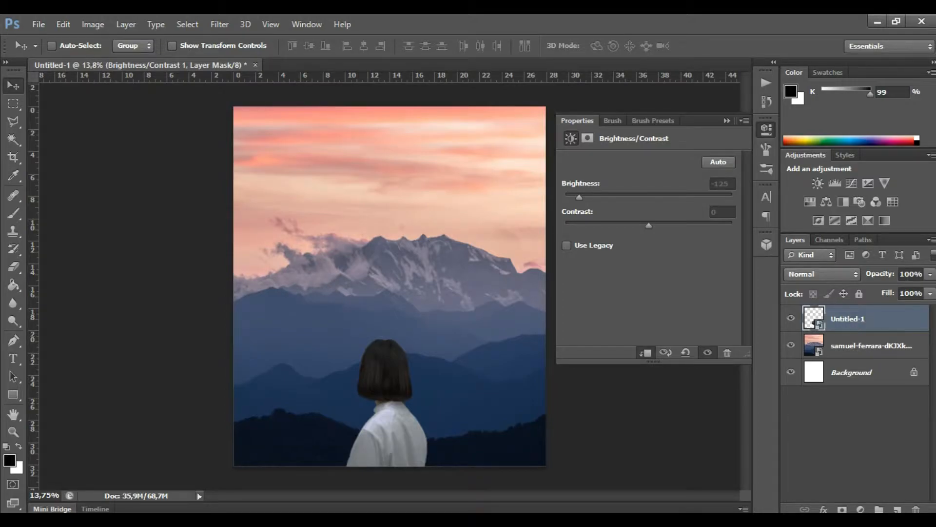
left_click(857, 437)
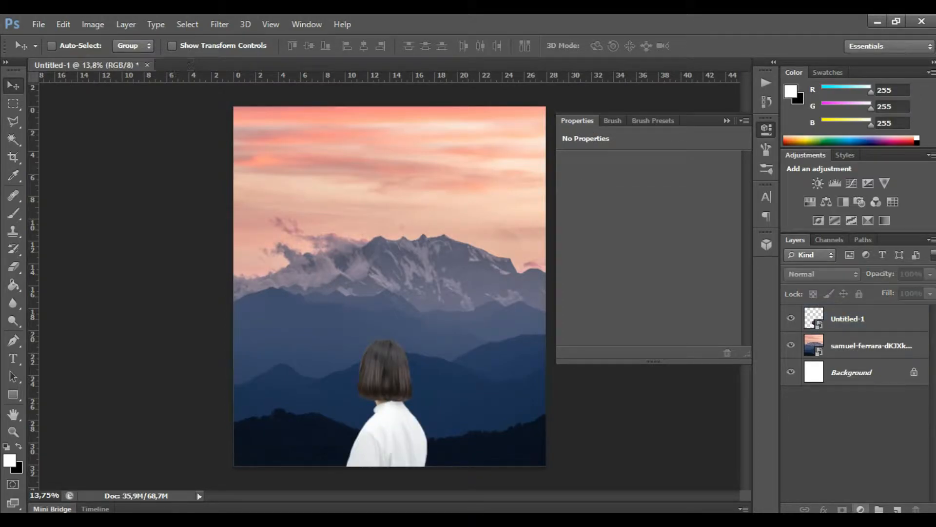
left_click(870, 346)
left_click(863, 319)
left_click(766, 129)
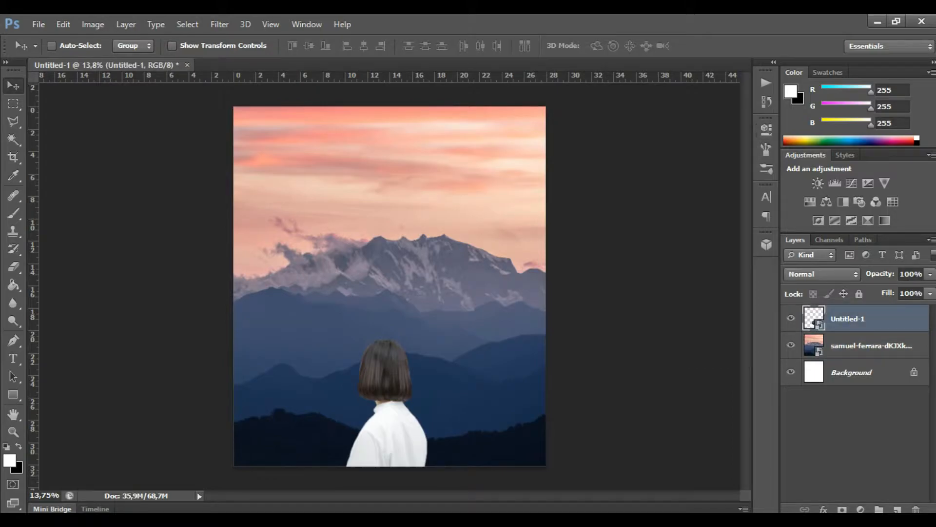
left_click(857, 436)
Step: Clip a Brightness/Contrast adjustment to the woman cutout, with brightness at about -123 and the contrast lowered
left_click(860, 509)
left_click(863, 257)
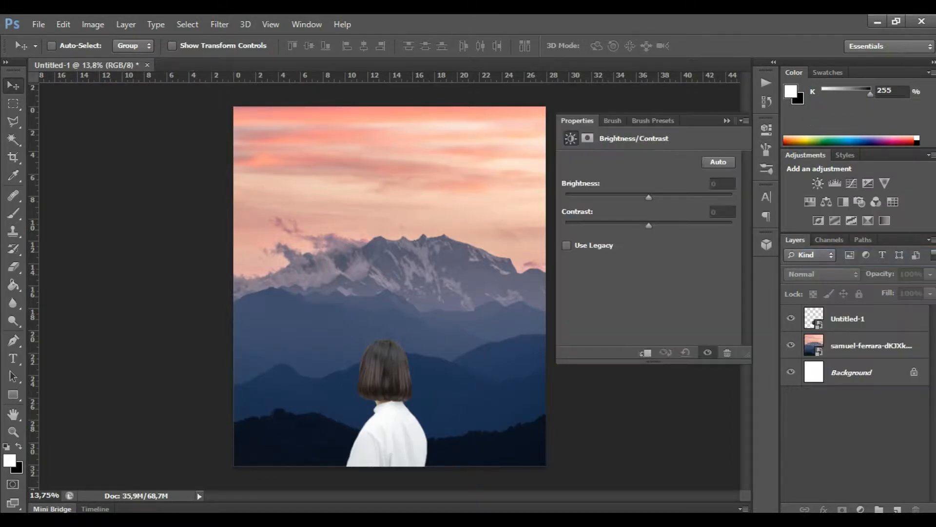
left_click(646, 352)
left_click_drag(648, 198, 587, 197)
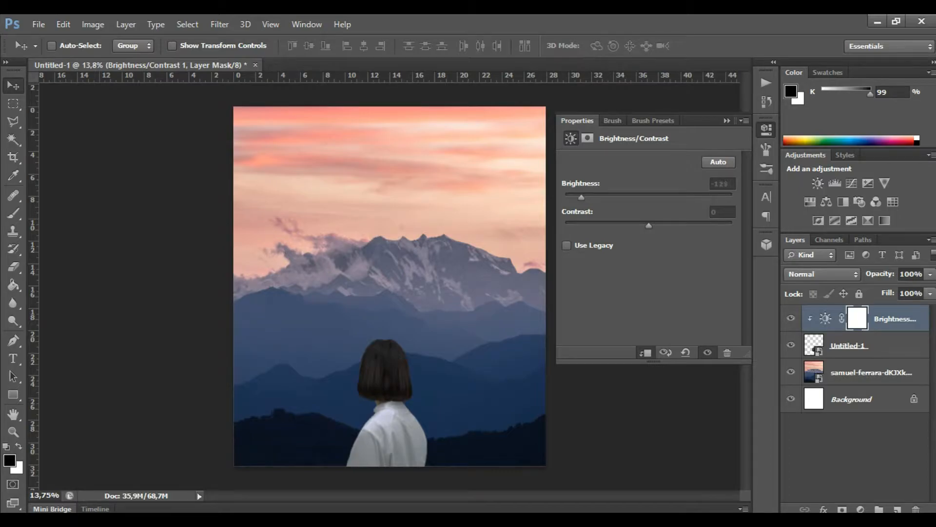
left_click_drag(622, 225, 616, 225)
left_click(858, 399)
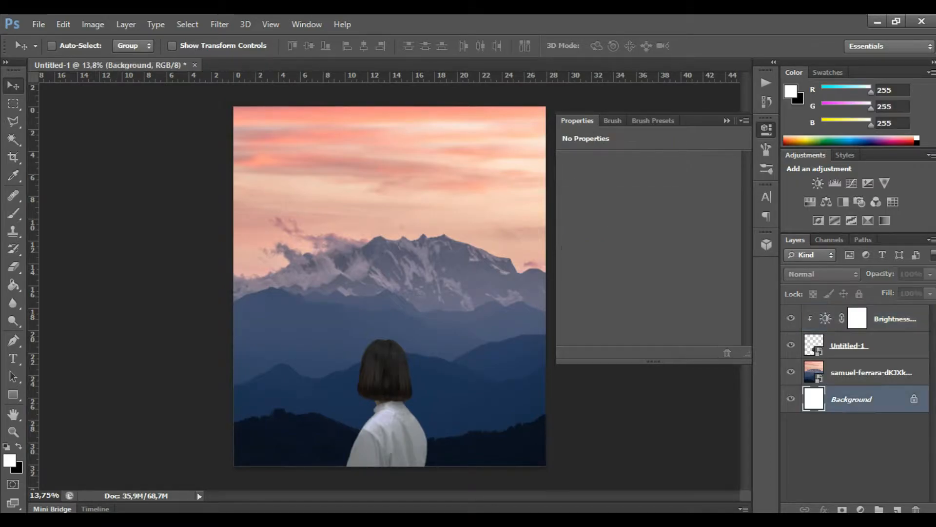
left_click(895, 319)
left_click(766, 129)
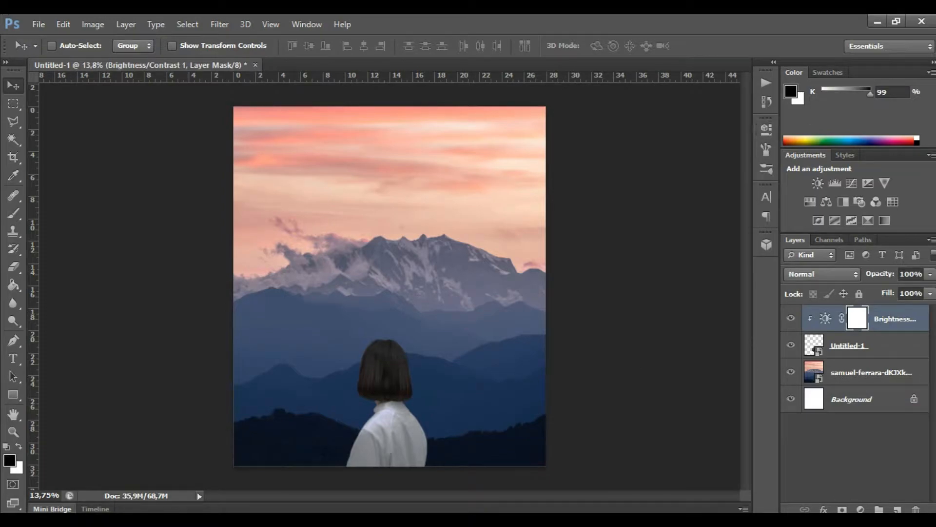
Step: Add a Color Lookup adjustment layer above all layers using the DropBlues.3DL 3DLUT file
left_click(861, 509)
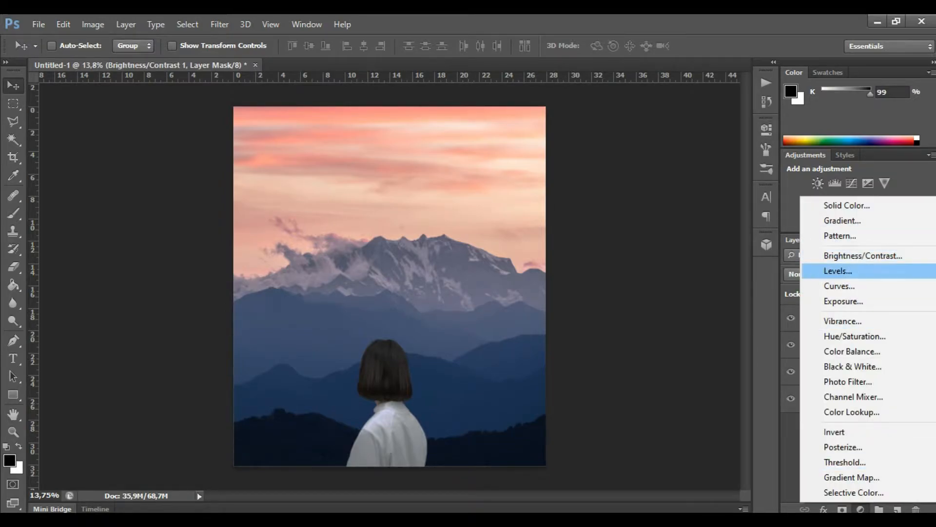
left_click(851, 412)
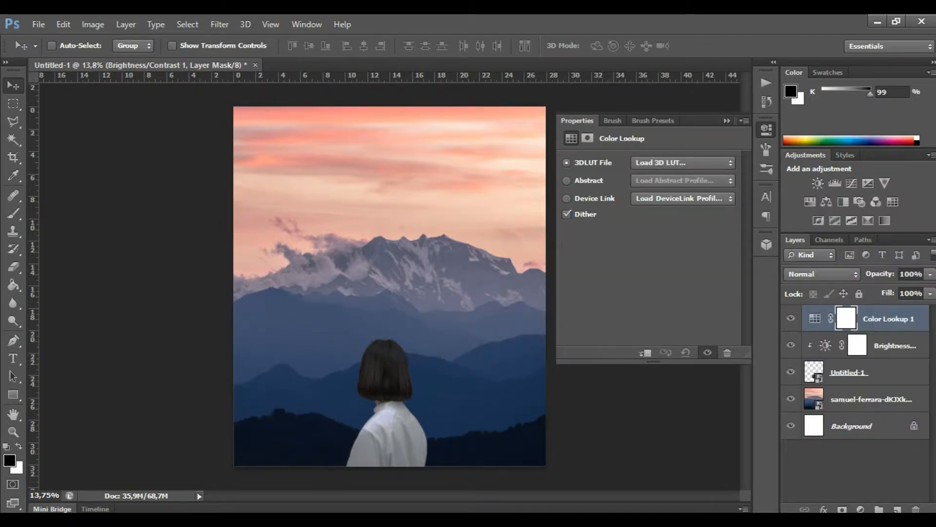
left_click(683, 162)
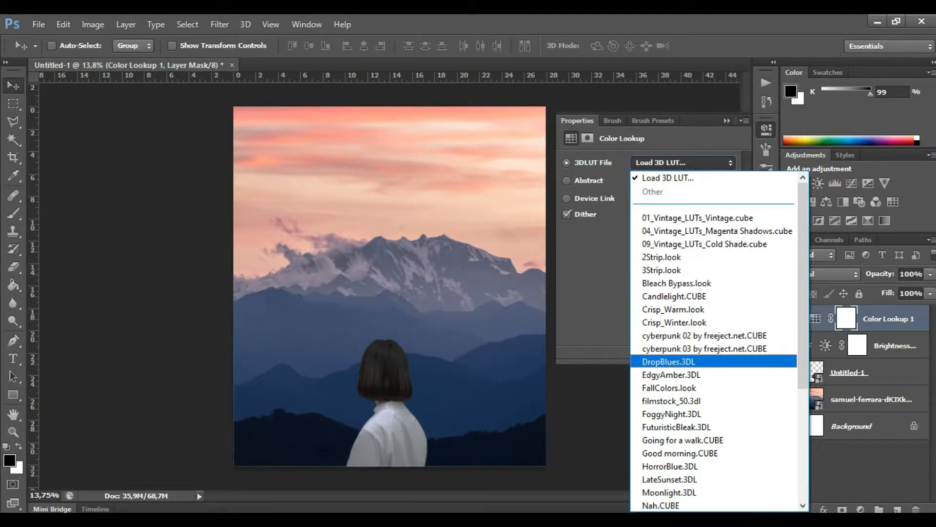
left_click(668, 361)
left_click(766, 129)
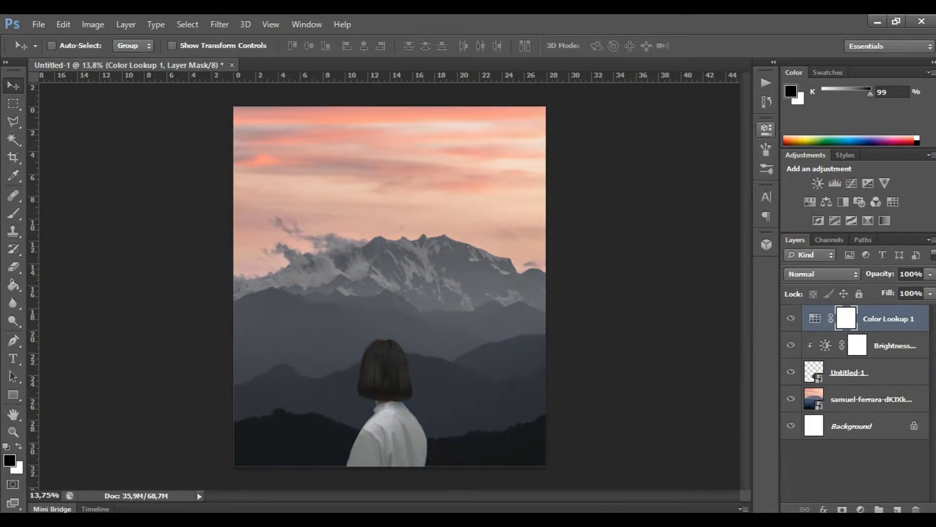
left_click(895, 346)
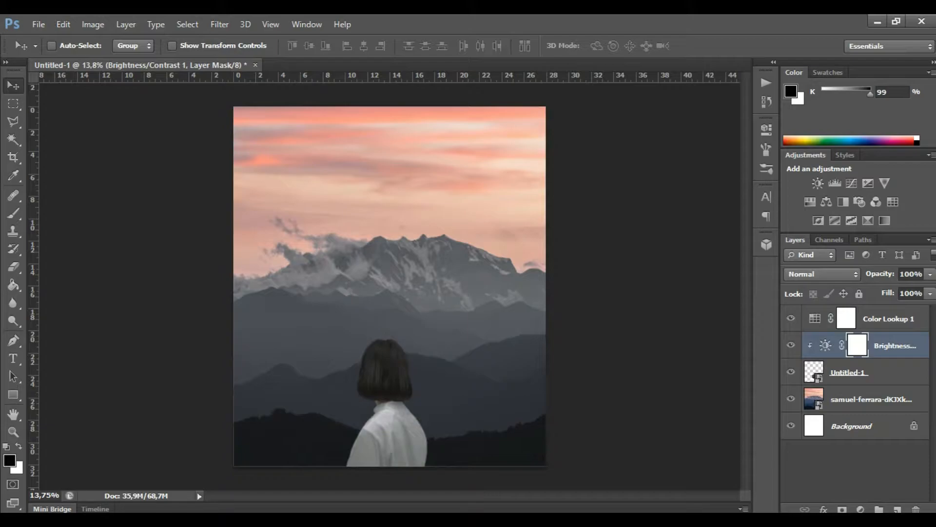
left_click(888, 319)
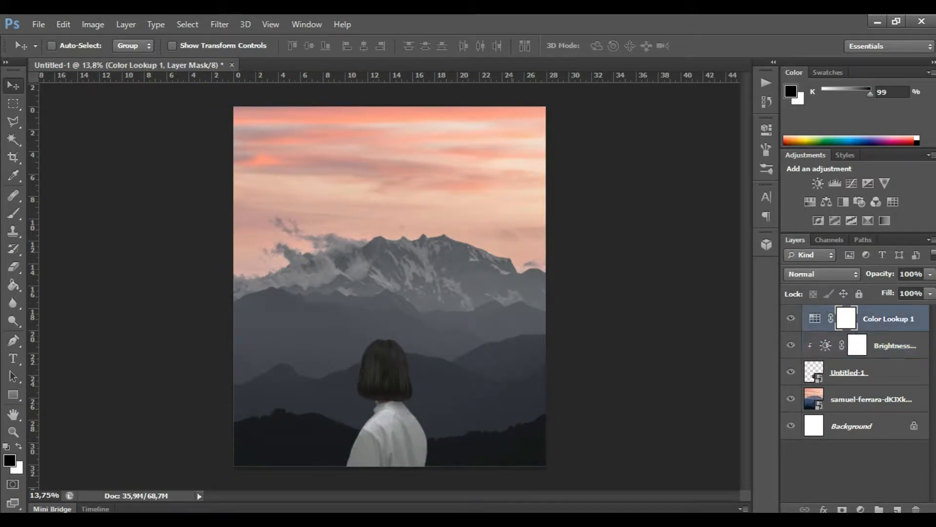
Step: Place 264646.jpg, the red sunset, directly above the mountain photo and scale it to about 45%, with the sun over the mountain peak
left_click(872, 399)
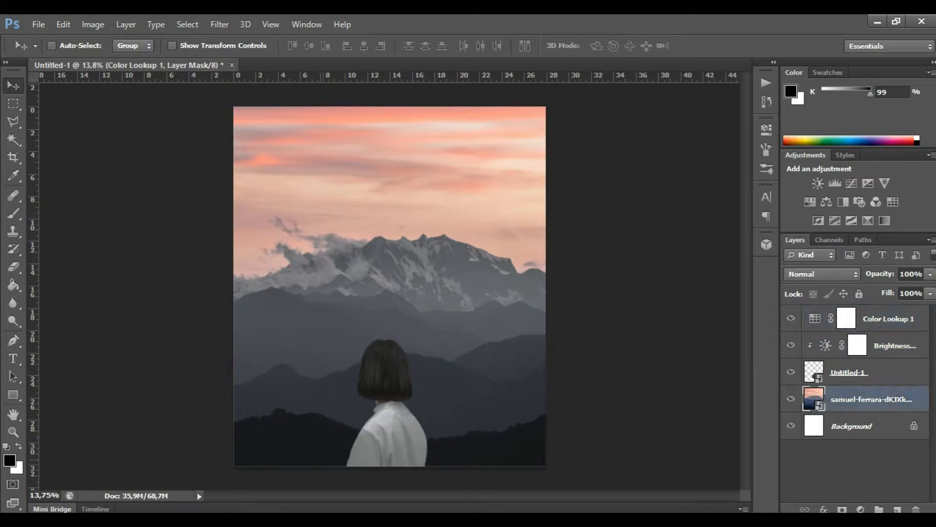
key("alt+Tab")
left_click_drag(375, 245, 235, 239)
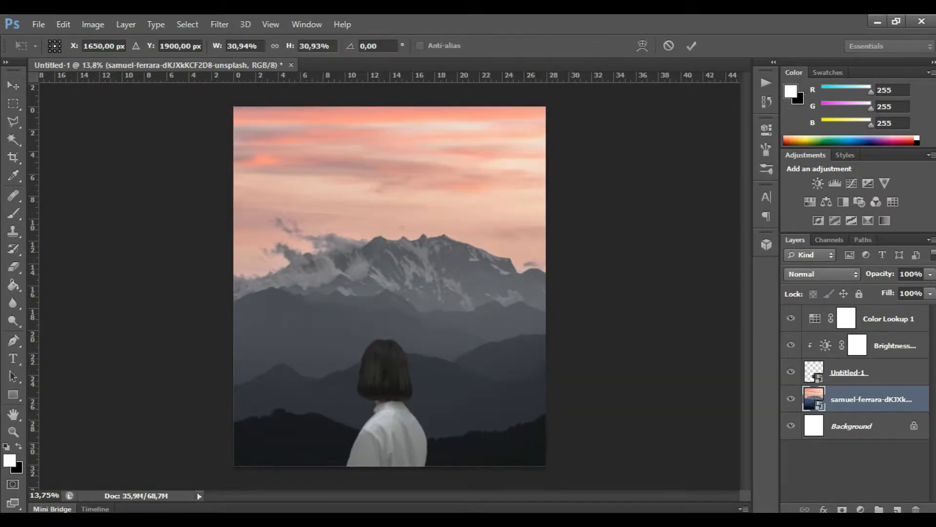
left_click_drag(546, 199, 689, 111)
left_click_drag(574, 229, 529, 244)
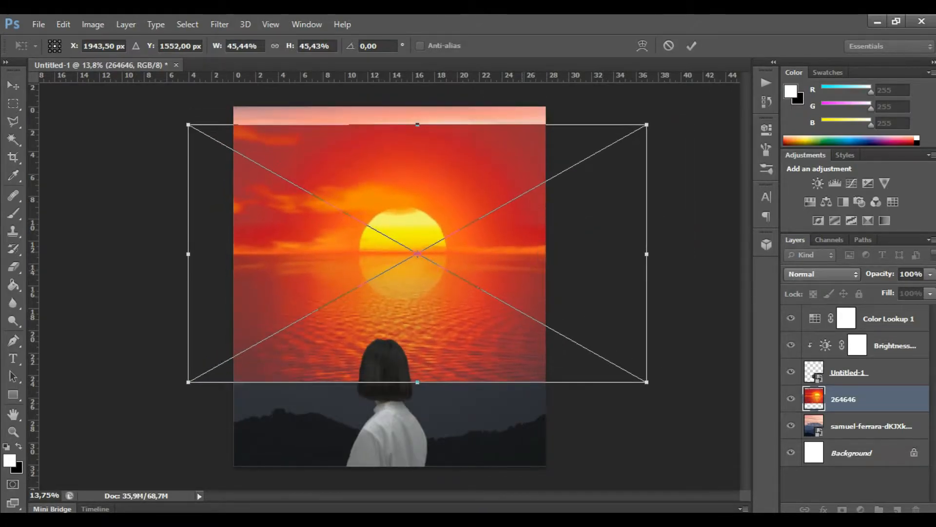
left_click(691, 46)
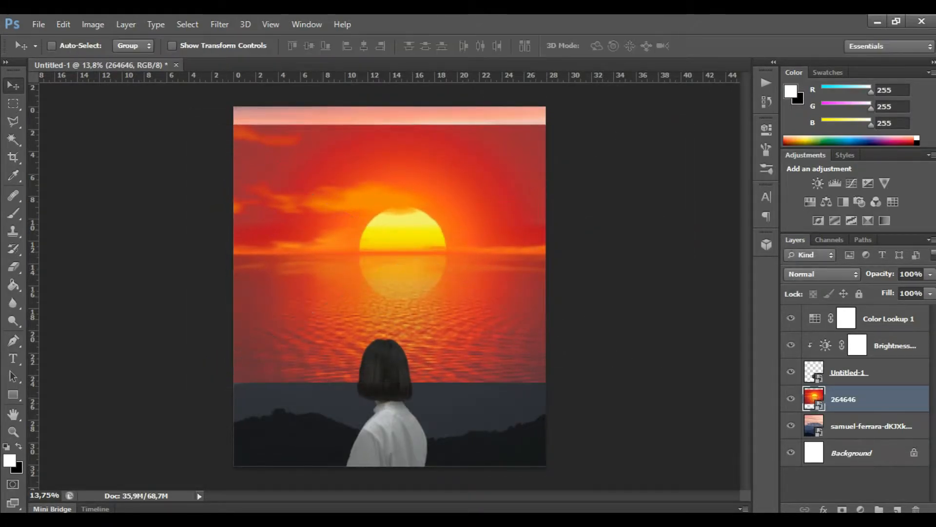
Step: Lower the sunset layer's opacity to 59% and scale it to about 57%, positioning the sun behind the woman's head along the mountain ridge
left_click_drag(881, 274, 853, 275)
left_click_drag(441, 195, 421, 183)
key("ctrl+t")
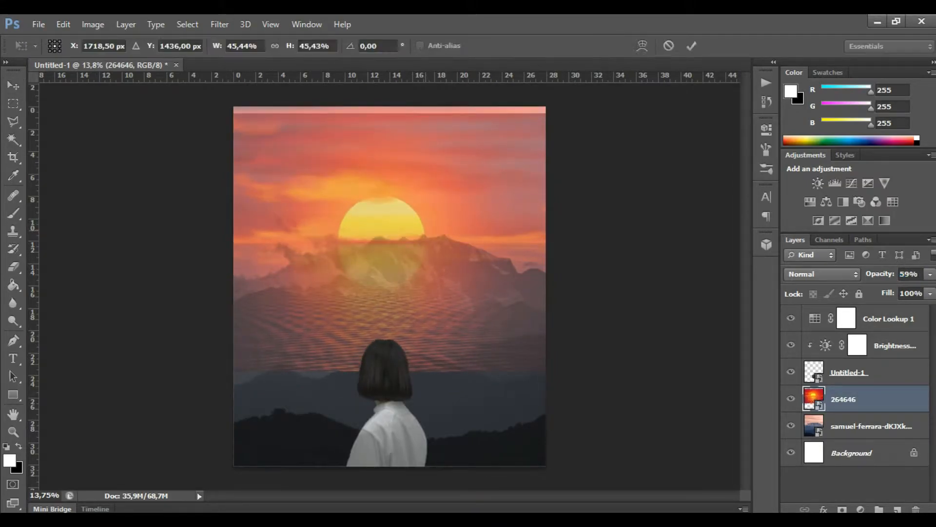
left_click_drag(628, 112, 751, 57)
left_click_drag(610, 162, 554, 194)
left_click(691, 46)
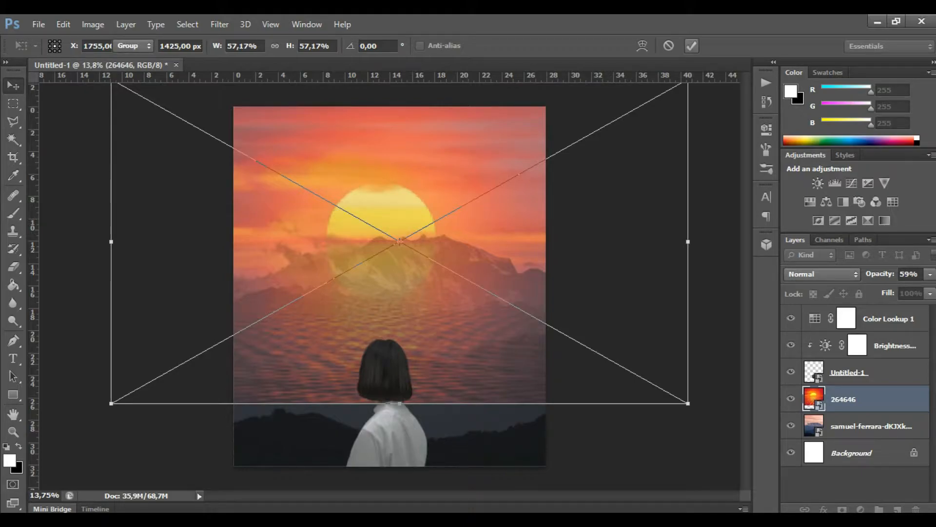
Step: Copy a rectangular area around the sun from the sunset image to a new layer and hide the 264646 layer
key("m")
left_click_drag(283, 160, 467, 320)
right_click(369, 227)
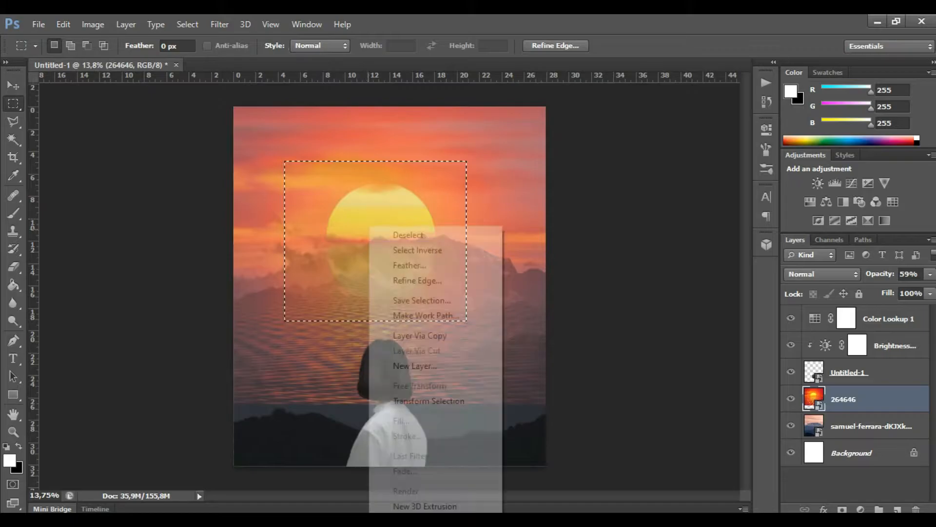
left_click(420, 335)
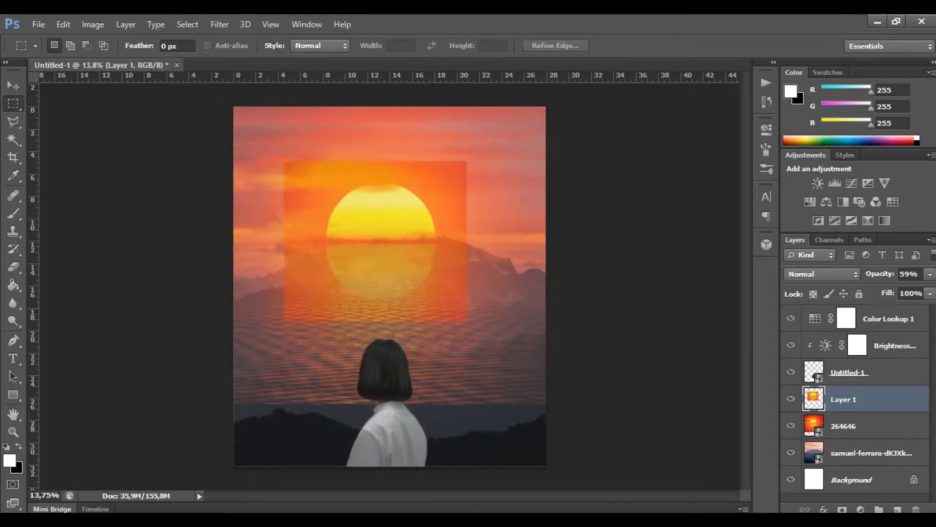
key("v")
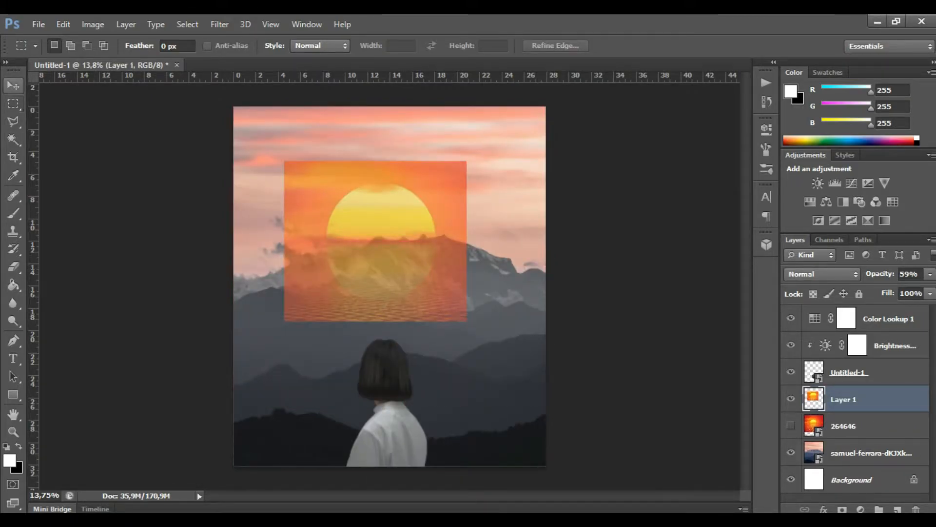
Step: Set the copied sun layer's opacity to 75% and move it slightly down over the mountain ridge
double_click(906, 274)
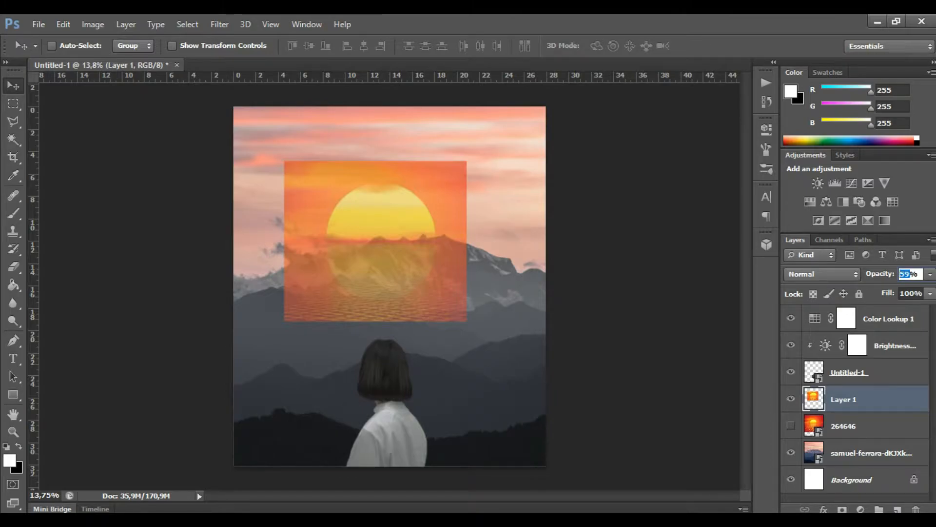
key("Return")
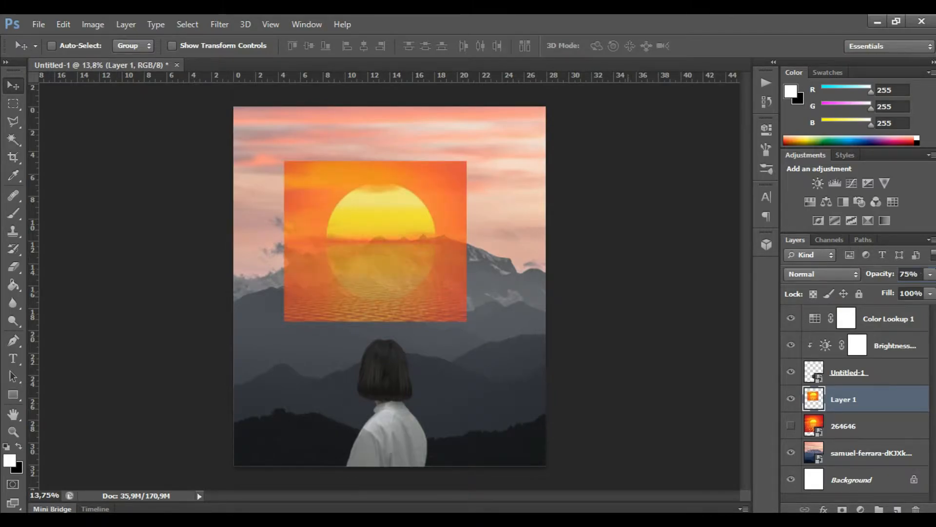
mouse_move(341, 200)
left_mouse_down()
mouse_move(372, 190)
mouse_move(344, 208)
left_mouse_up()
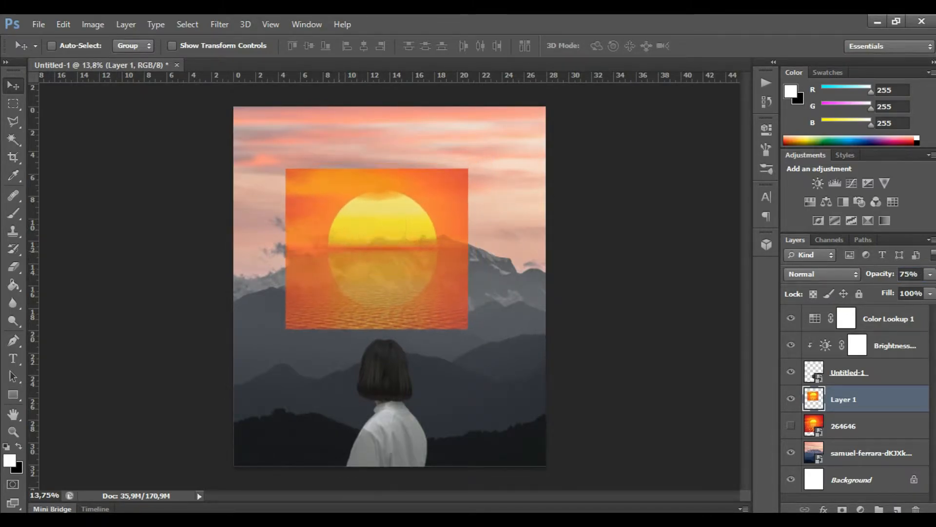
Step: Add a layer mask to the copied sun layer and paint out the orange surroundings and reflection with a soft 250 px black brush
left_click(842, 508)
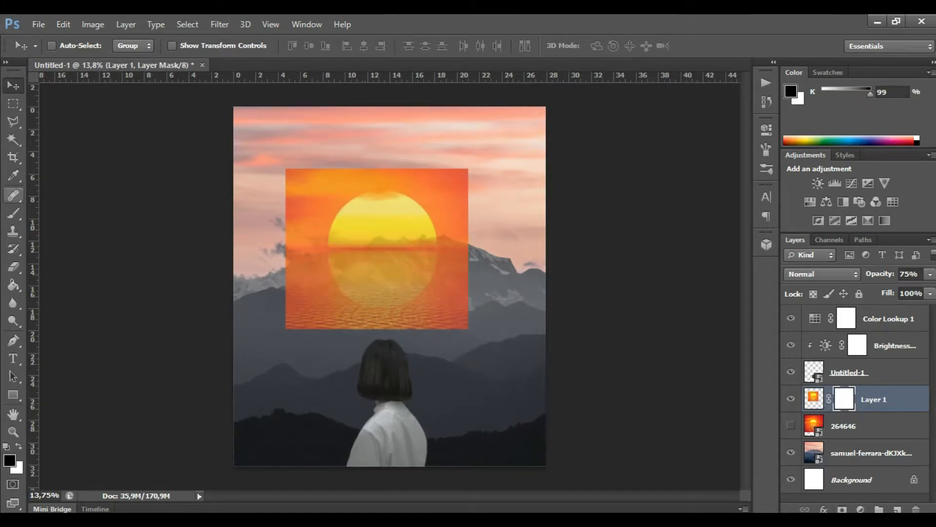
left_click(13, 214)
left_click(70, 47)
left_click(69, 46)
mouse_move(311, 173)
left_mouse_down()
mouse_move(289, 178)
mouse_move(466, 180)
mouse_move(461, 189)
mouse_move(305, 190)
mouse_move(346, 192)
left_mouse_up()
mouse_move(293, 244)
left_mouse_down()
mouse_move(303, 251)
mouse_move(291, 259)
mouse_move(296, 268)
left_mouse_up()
mouse_move(331, 239)
left_mouse_down()
mouse_move(319, 315)
mouse_move(385, 322)
mouse_move(361, 298)
left_mouse_up()
mouse_move(301, 326)
left_mouse_down()
mouse_move(378, 314)
mouse_move(358, 283)
mouse_move(345, 281)
left_mouse_up()
mouse_move(413, 258)
left_mouse_down()
mouse_move(342, 255)
mouse_move(466, 257)
mouse_move(383, 249)
mouse_move(463, 247)
mouse_move(457, 205)
mouse_move(431, 195)
mouse_move(414, 203)
left_mouse_up()
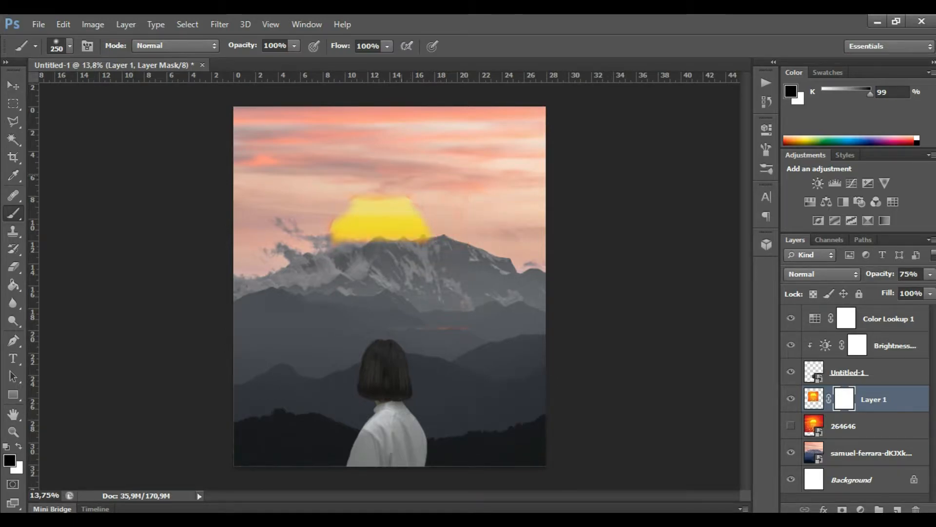
Step: Refine the sun's mask with white and black brush strokes so its rounded top is complete and its base follows the mountain ridge
key("x")
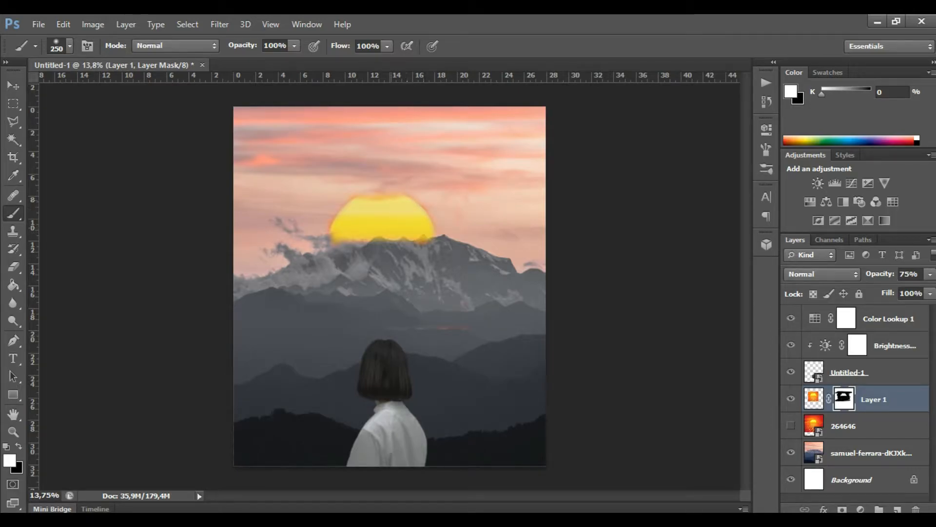
scroll(445, 210, "up", 4)
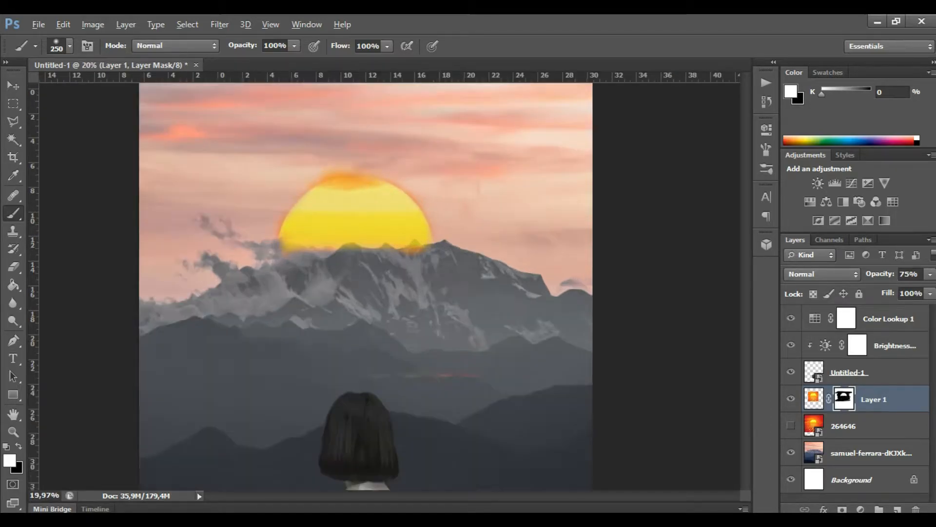
scroll(334, 131, "up", 5)
key("x")
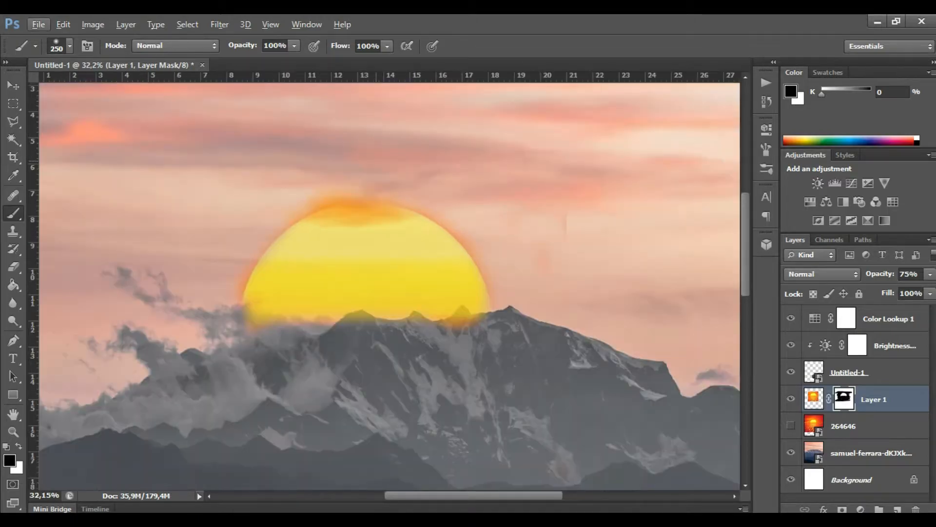
key("x")
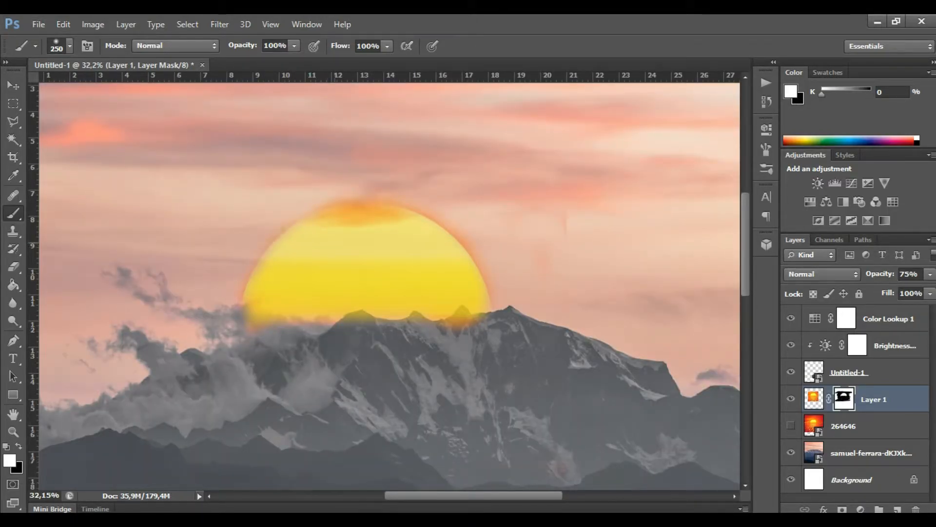
key("x")
key("x")
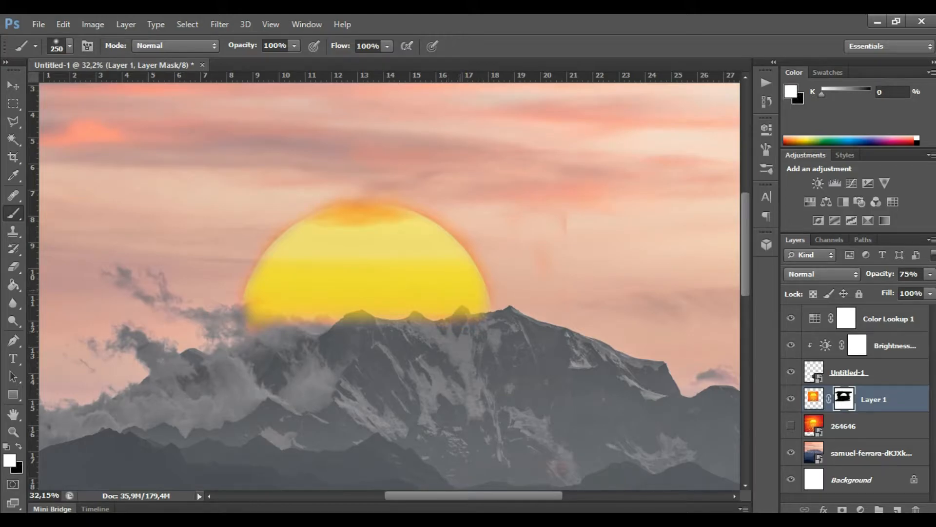
key("x")
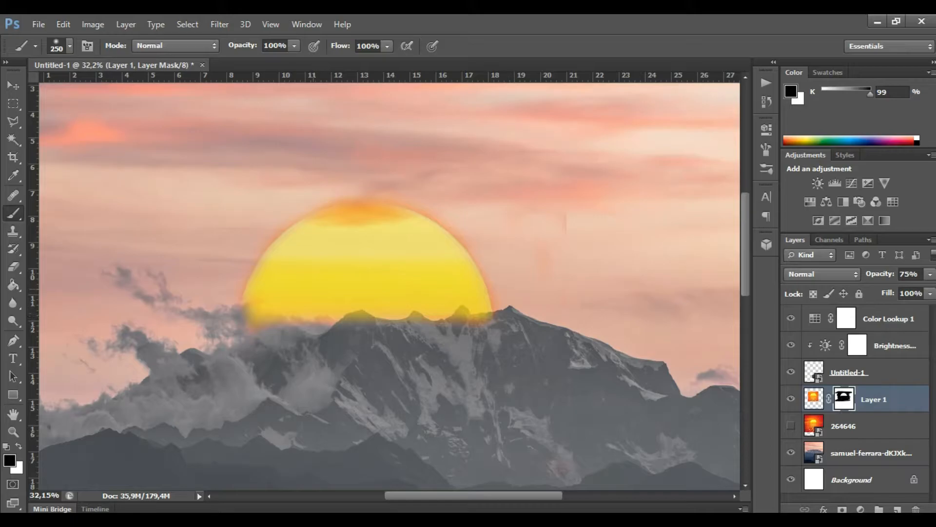
key("x")
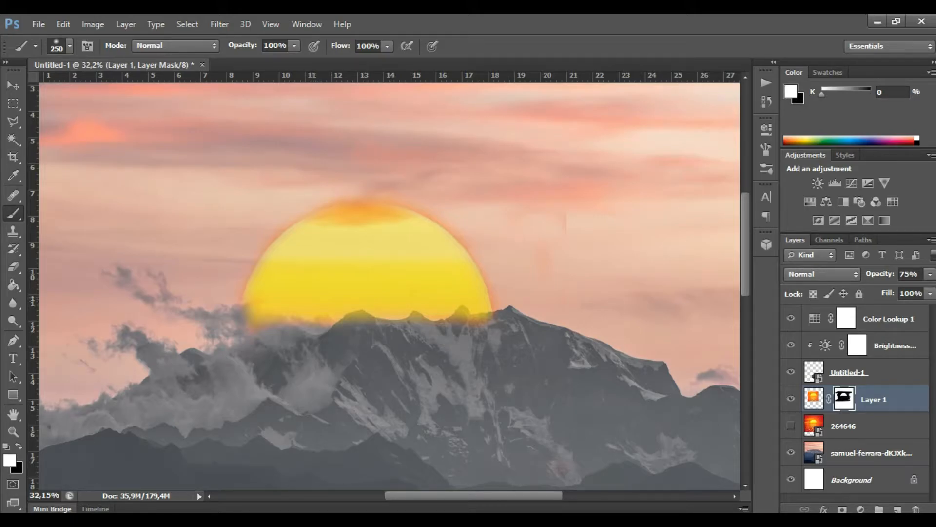
key("x")
left_click_drag(359, 320, 406, 322)
key("x")
left_click(14, 86)
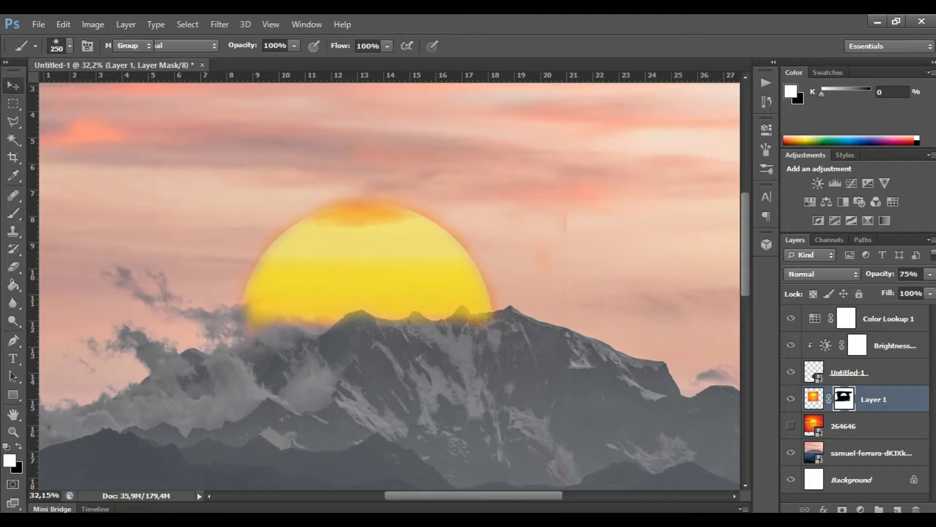
Step: Set the sun layer's opacity to 80% and touch up its mask with the black brush
scroll(425, 278, "down", 8)
scroll(395, 288, "down", 3)
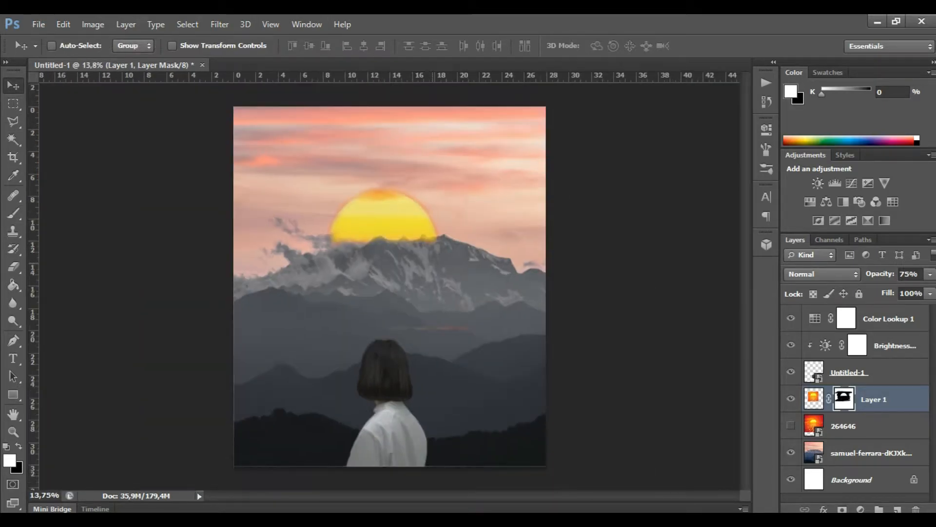
scroll(398, 253, "up", 4)
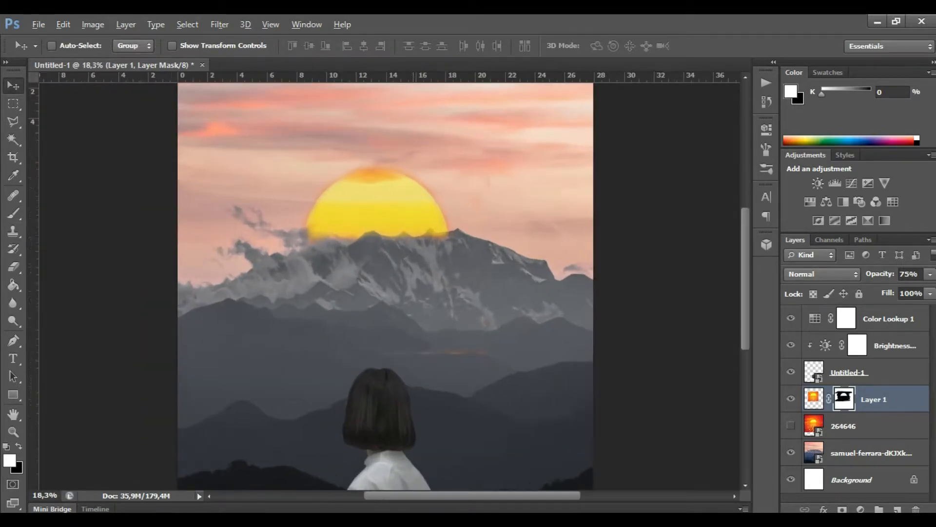
scroll(393, 197, "up", 1)
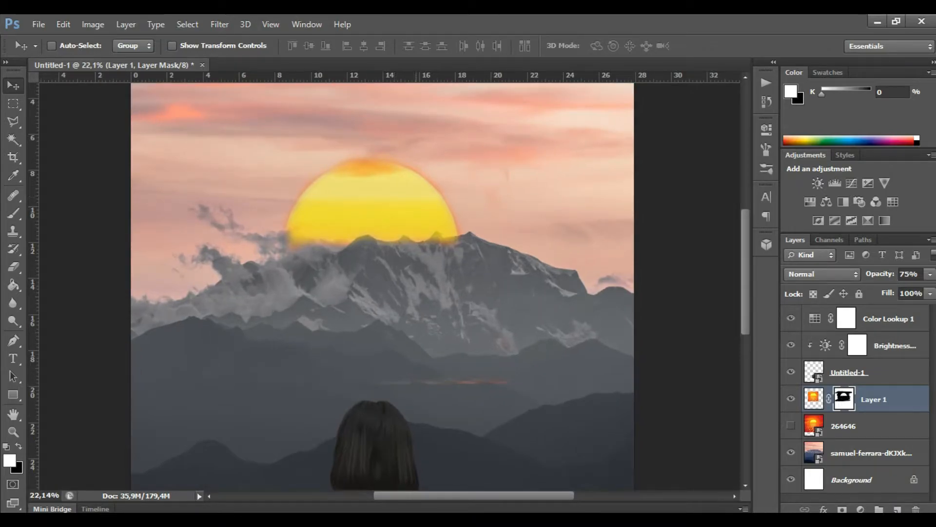
mouse_move(880, 274)
left_mouse_down()
mouse_move(894, 274)
mouse_move(878, 274)
left_mouse_up()
left_click_drag(879, 274, 879, 274)
scroll(518, 235, "up", 3)
left_click(13, 214)
key("x")
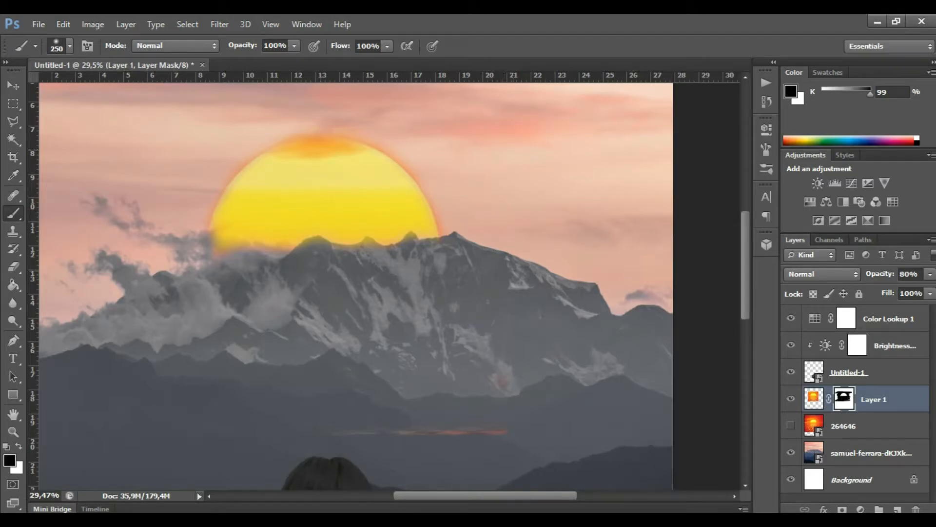
scroll(449, 232, "down", 4)
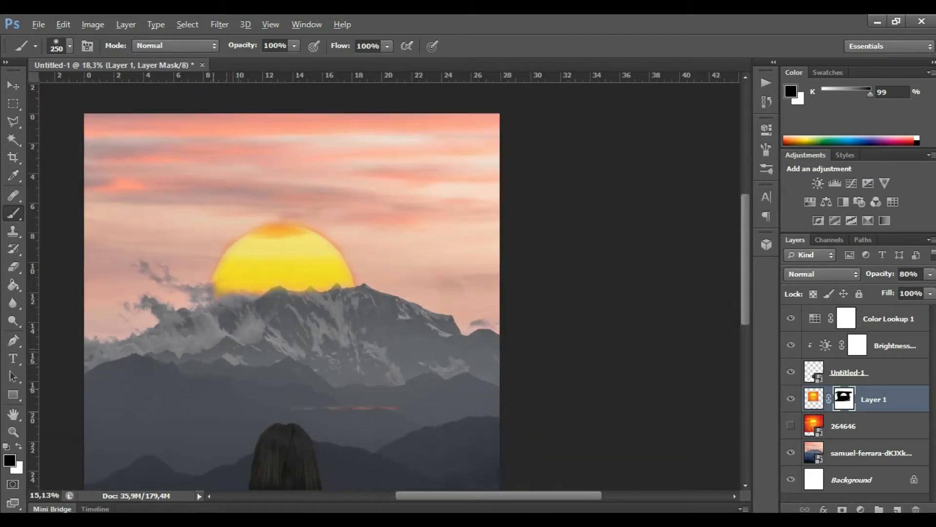
key("v")
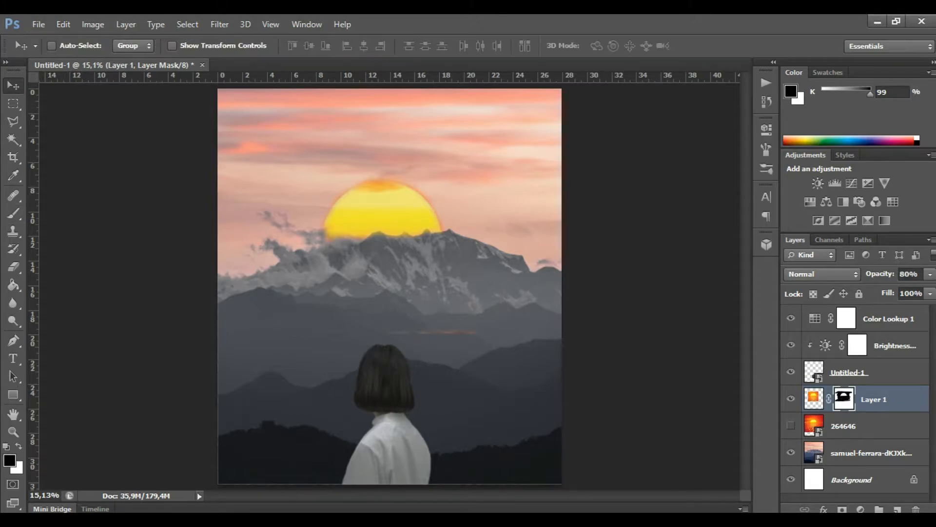
Step: Delete the hidden 264646 sunset layer
left_click(888, 319)
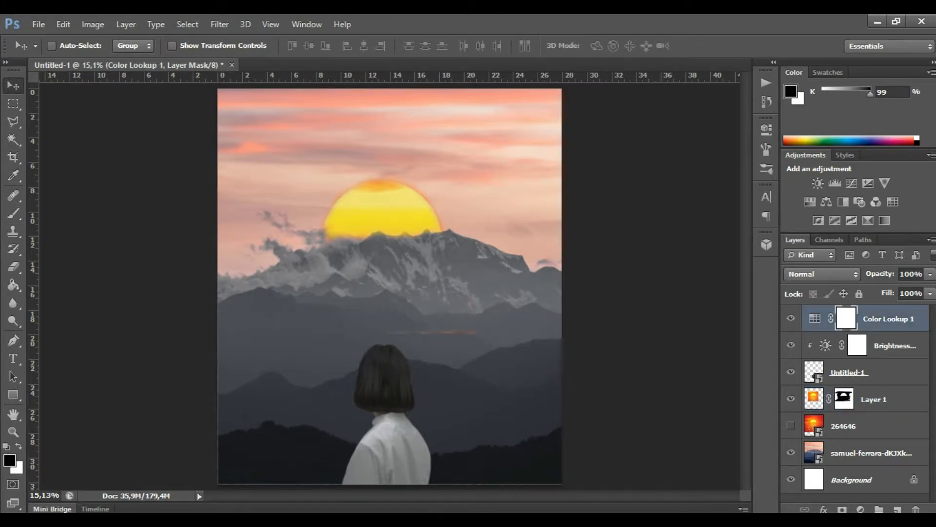
left_click(863, 426)
key("Delete")
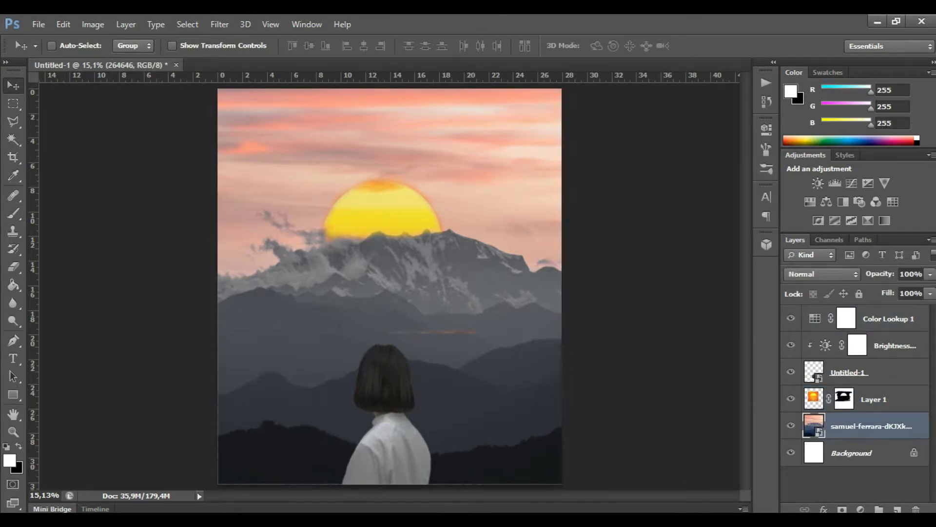
key("x")
Step: Add a Color Balance adjustment above Color Lookup 1 with midtones at -90 for Magenta–Green and +20 for Yellow–Blue
left_click(889, 318)
left_click(861, 509)
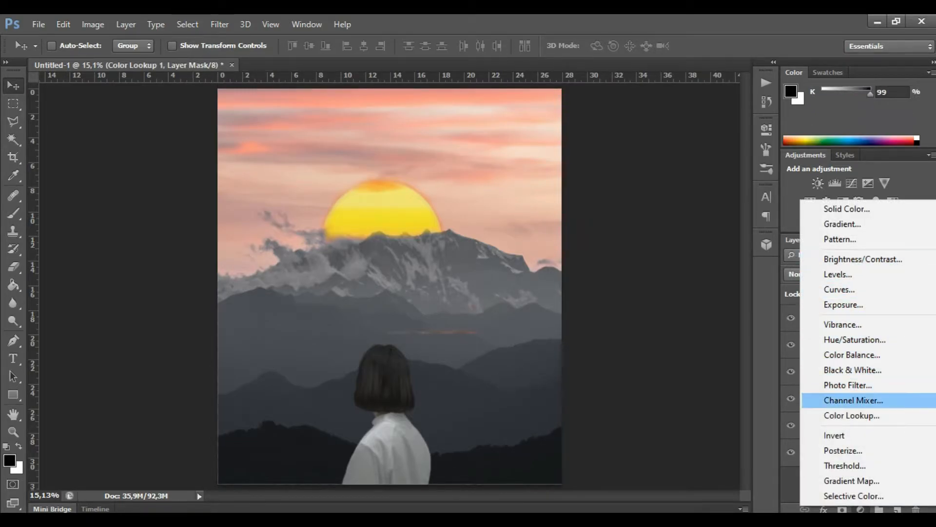
left_click(852, 354)
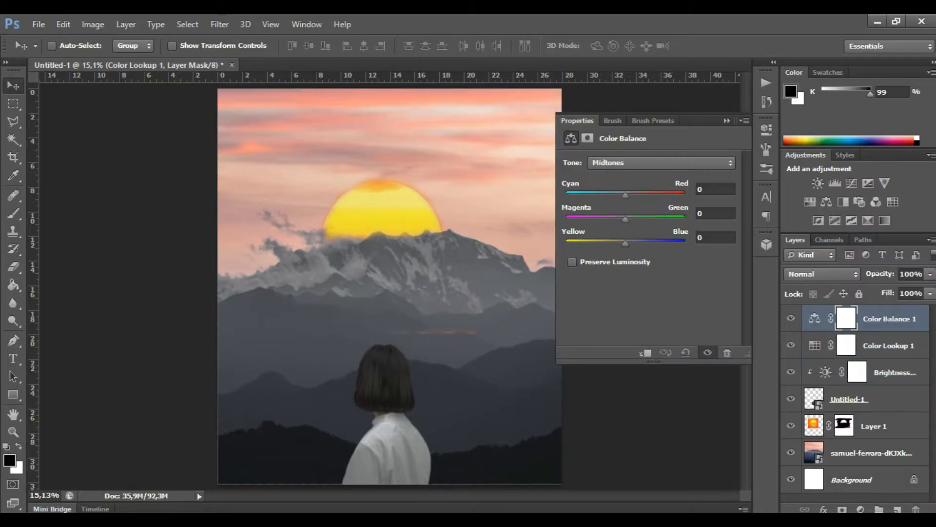
left_click_drag(625, 219, 566, 220)
left_click_drag(626, 243, 637, 244)
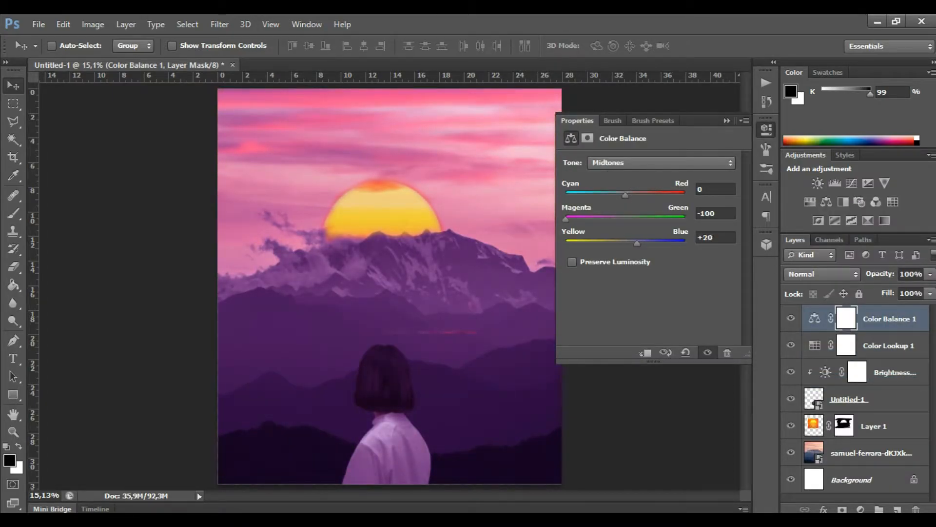
left_click_drag(719, 213, 701, 213)
type("9")
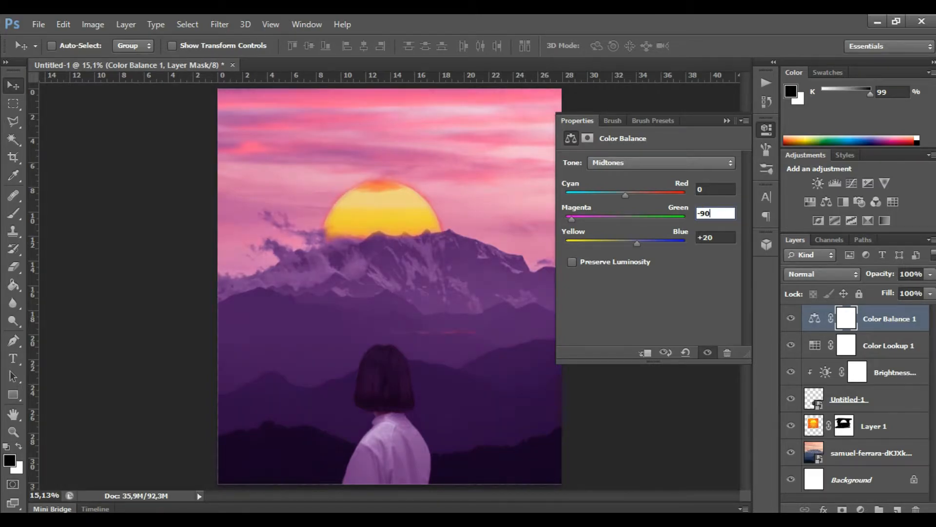
left_click(766, 130)
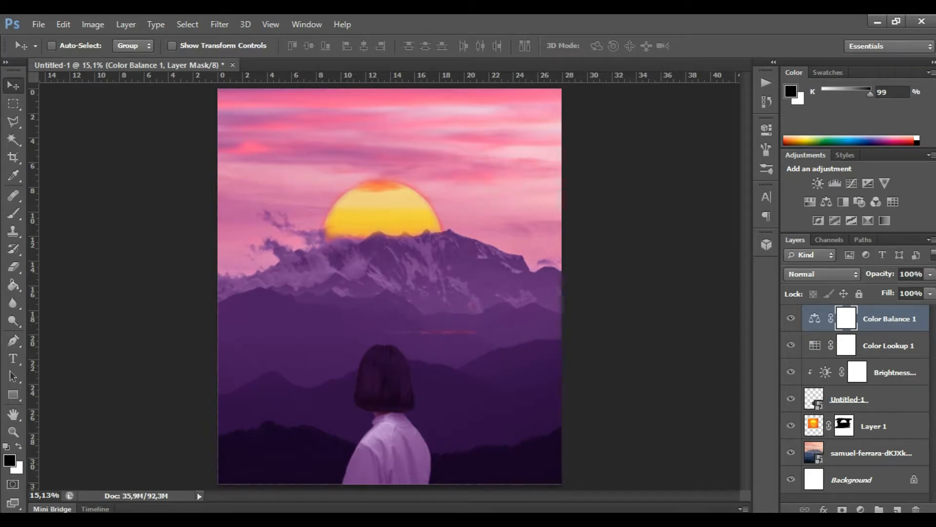
Step: Add a Color Lookup adjustment on top using the 3D LUT cyberpunk 02 by freeject.net.CUBE with the table order set to RGB
left_click(860, 509)
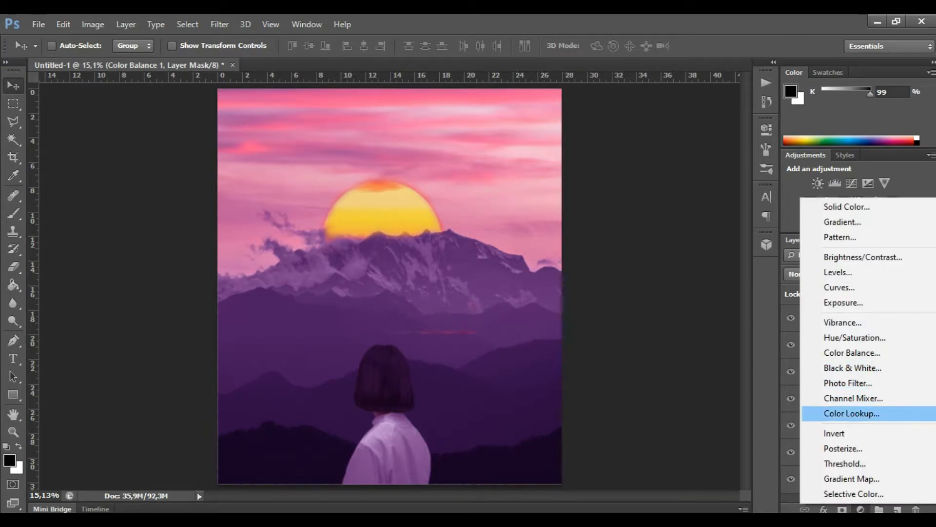
left_click(851, 414)
left_click(683, 163)
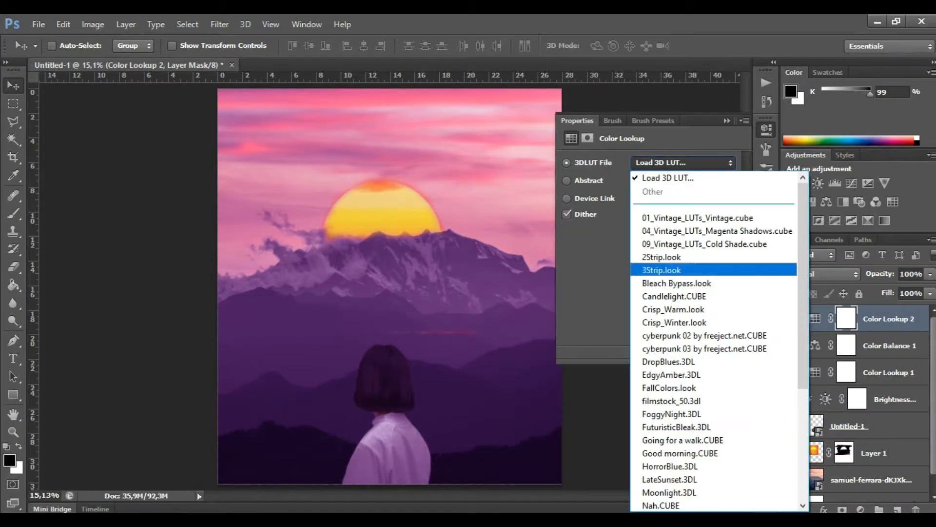
left_click(705, 335)
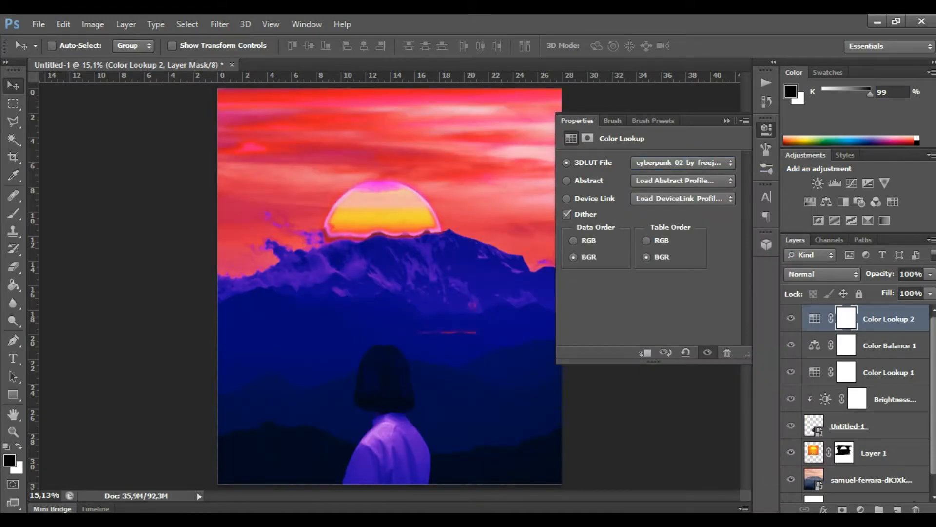
left_click(646, 240)
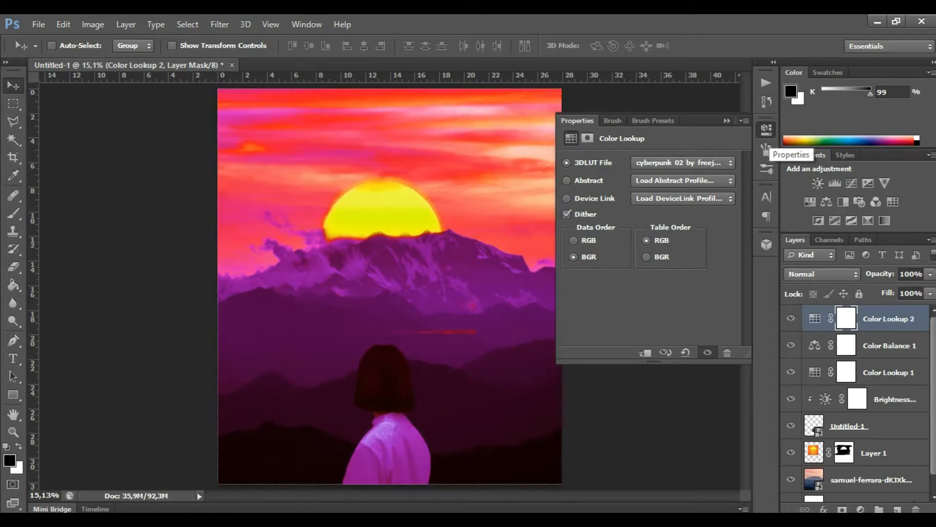
left_click(766, 129)
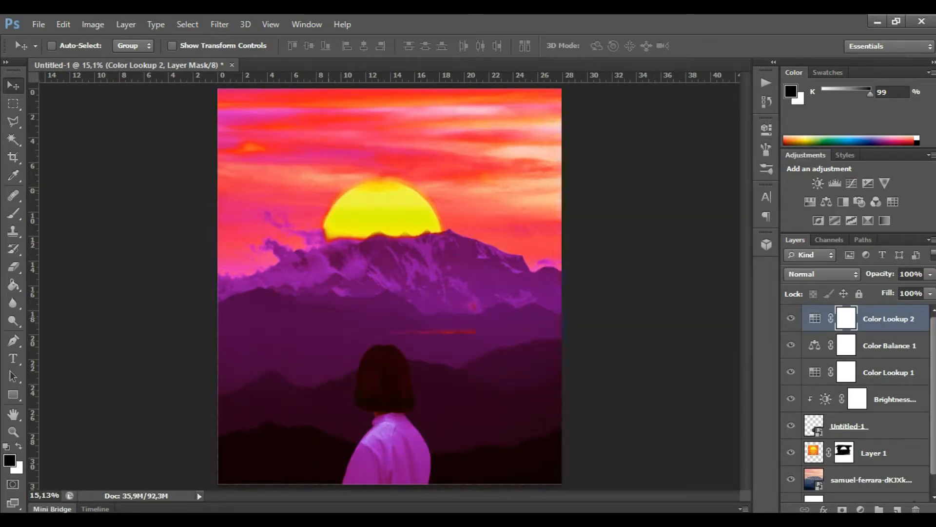
Step: Add another Color Lookup adjustment on top using the DropBlues.3DL 3D LUT
left_click(861, 509)
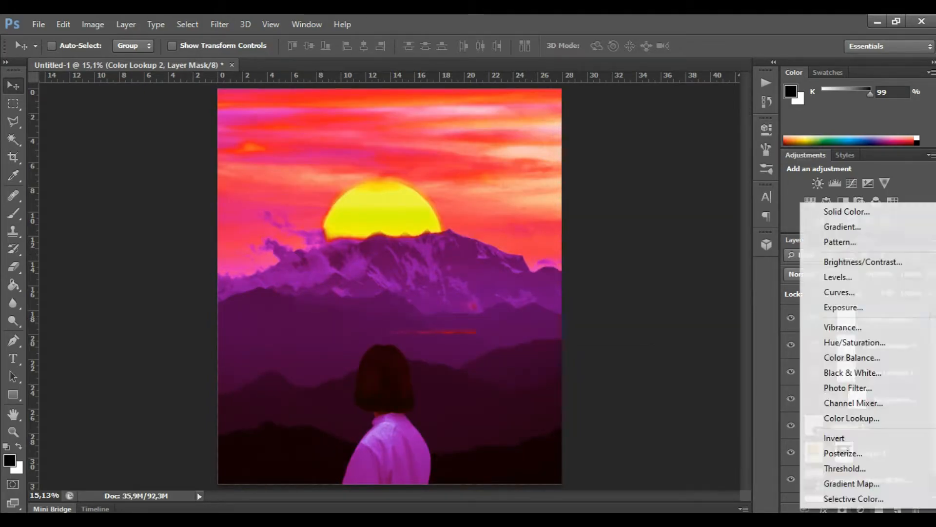
left_click(849, 418)
left_click(683, 162)
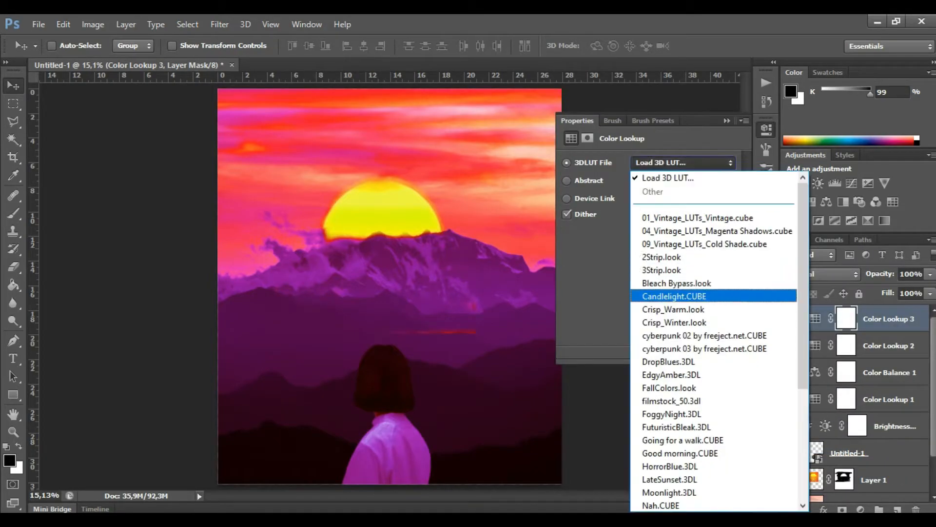
left_click(669, 361)
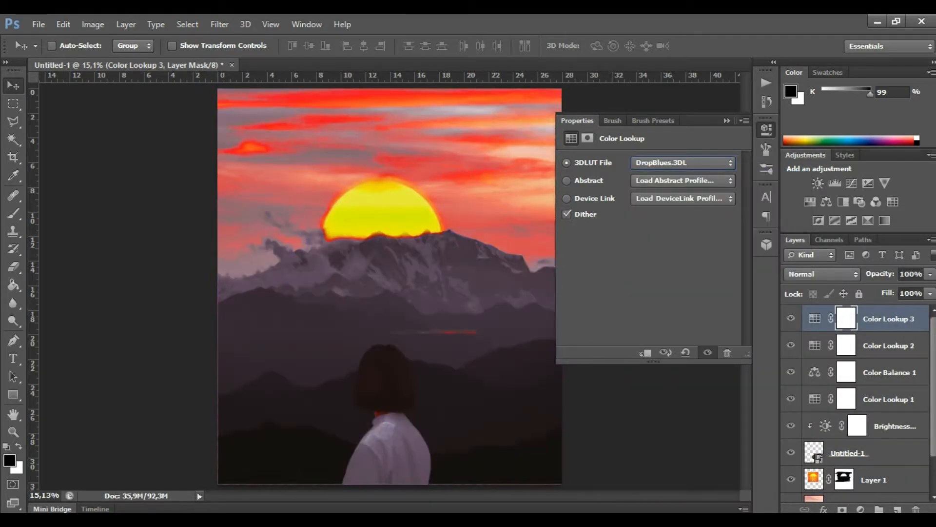
left_click(767, 129)
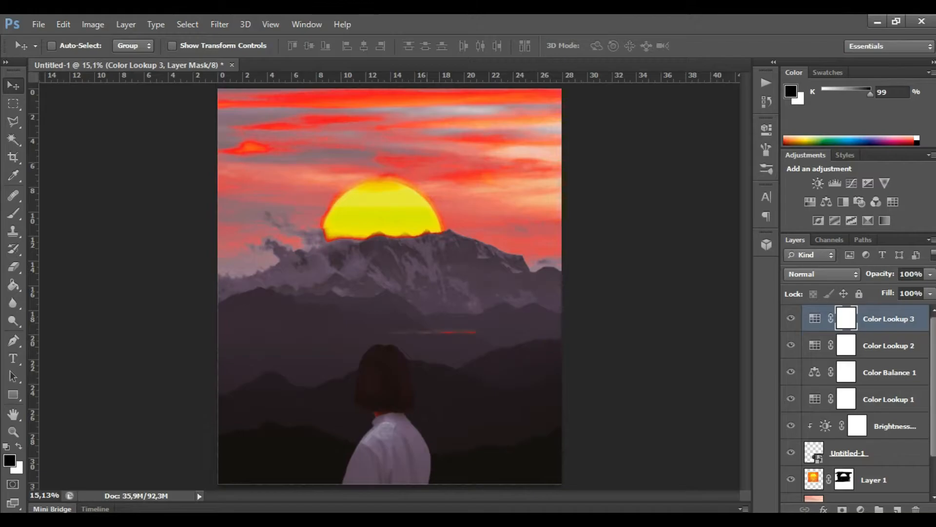
Step: Paint black on the sun layer's mask to remove the leftover red streak across the lower mountains
scroll(873, 439, "down", 1)
left_click(874, 453)
key("b")
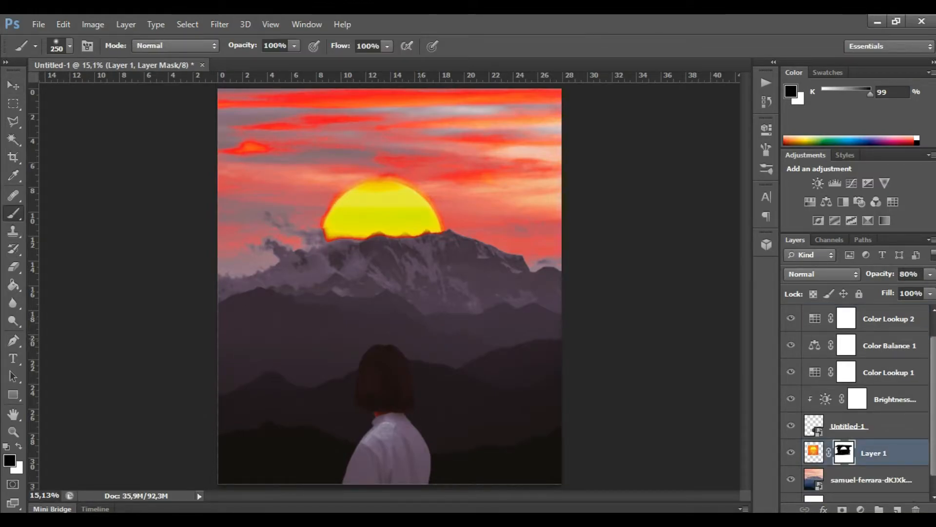
key("v")
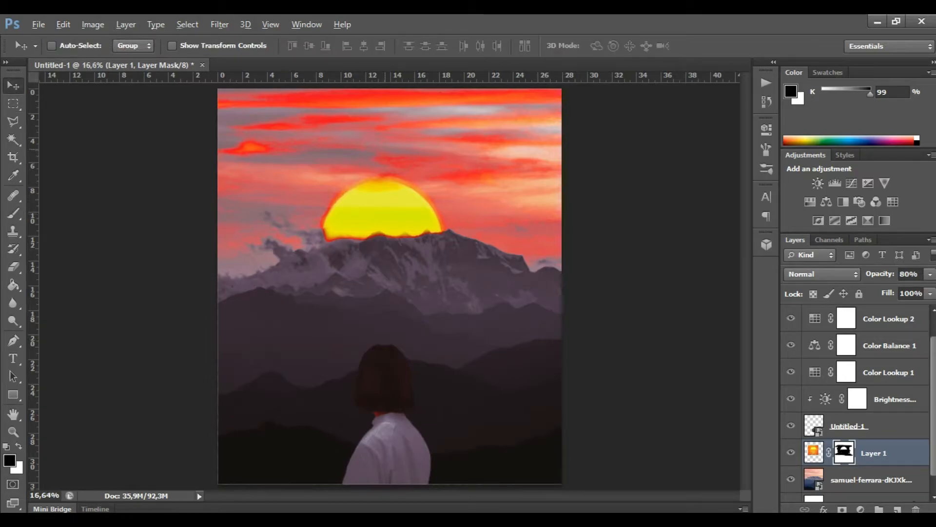
scroll(389, 149, "up", 5)
key("b")
key("x")
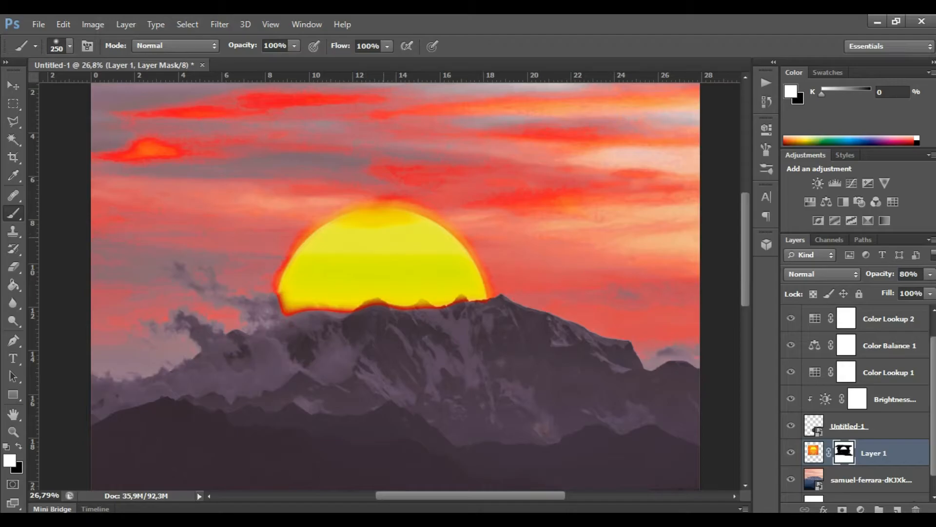
scroll(383, 187, "down", 5)
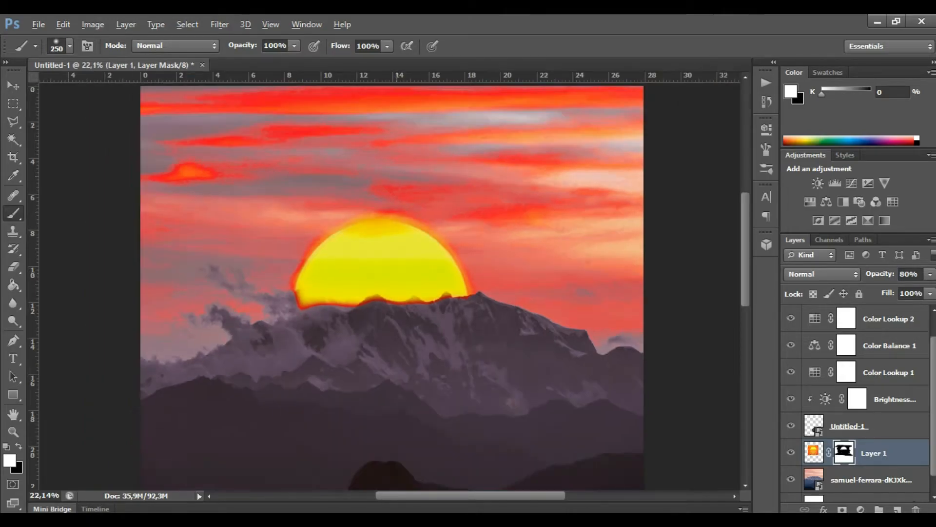
key("v")
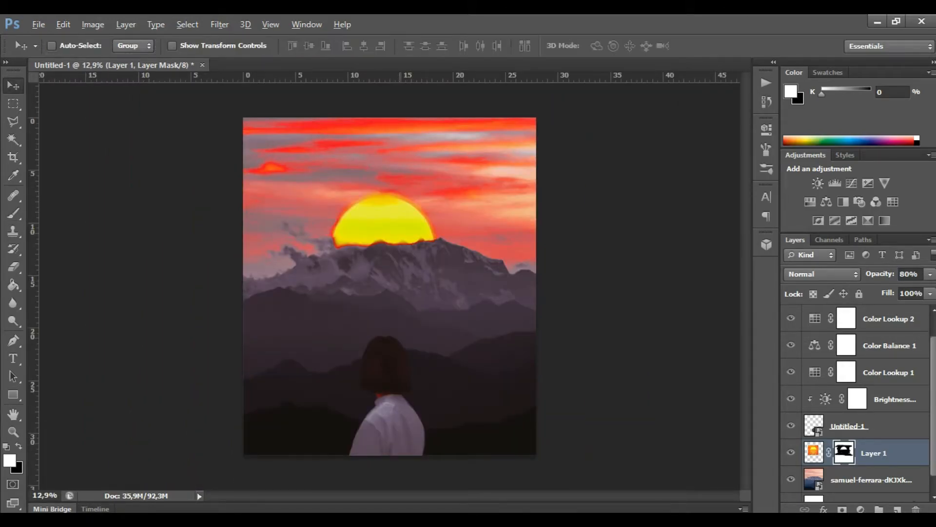
Step: Paint black on the sun layer's mask with a 250-size brush along the ridge and the sun's left edge to trim the red fringe
scroll(387, 244, "up", 4)
scroll(378, 102, "up", 1)
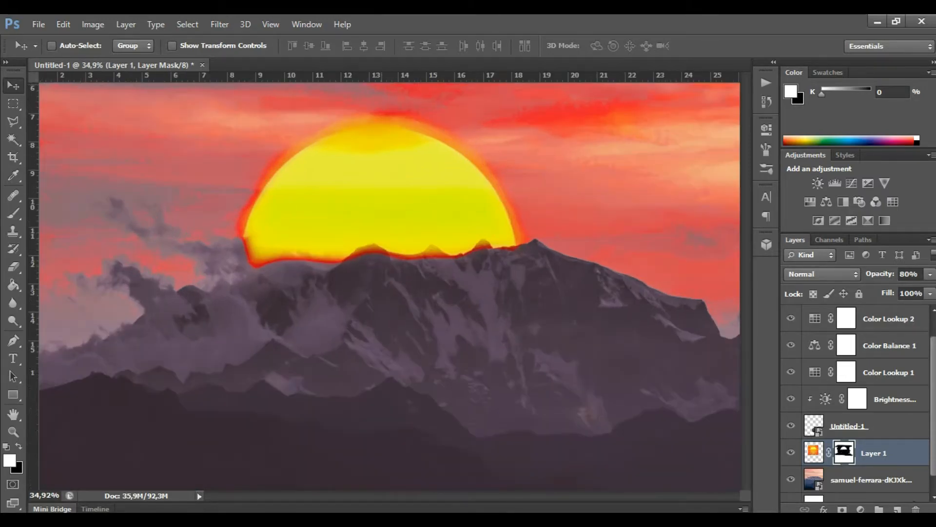
left_click(14, 213)
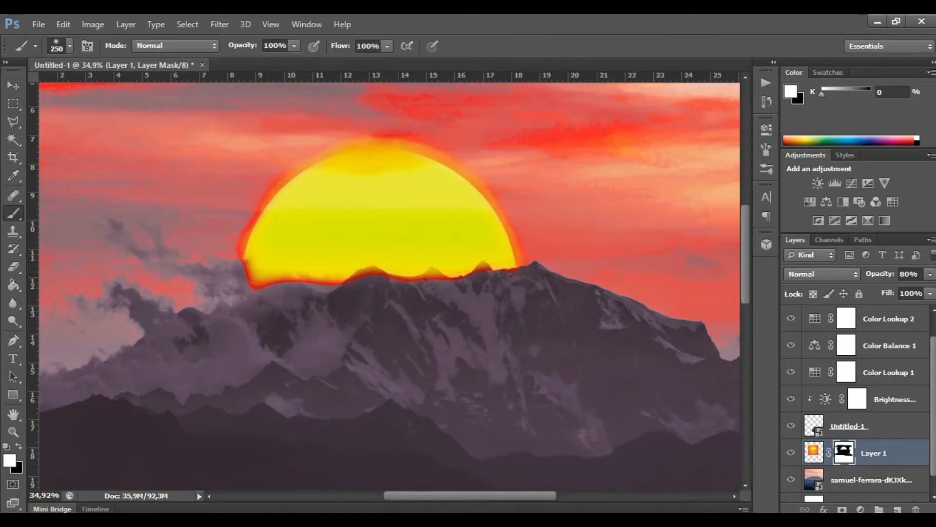
key("x")
left_click_drag(372, 296, 484, 292)
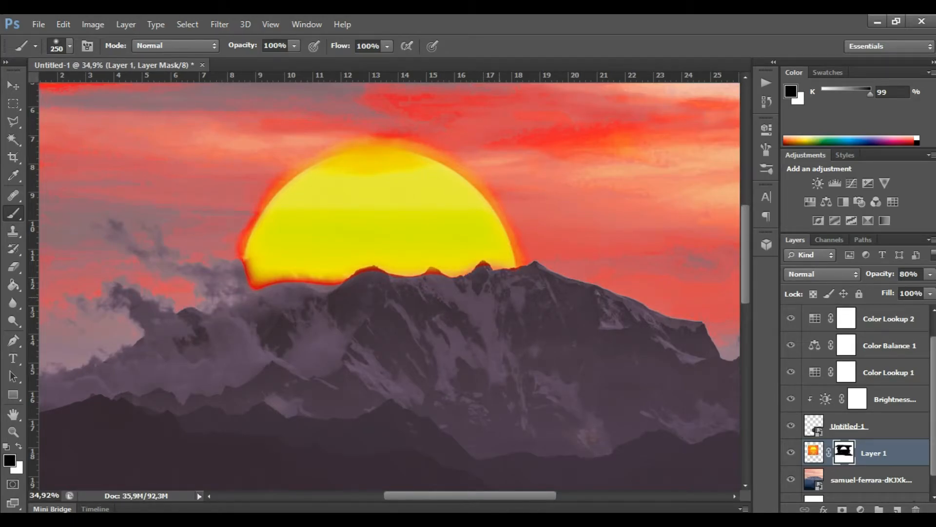
left_click_drag(308, 301, 239, 308)
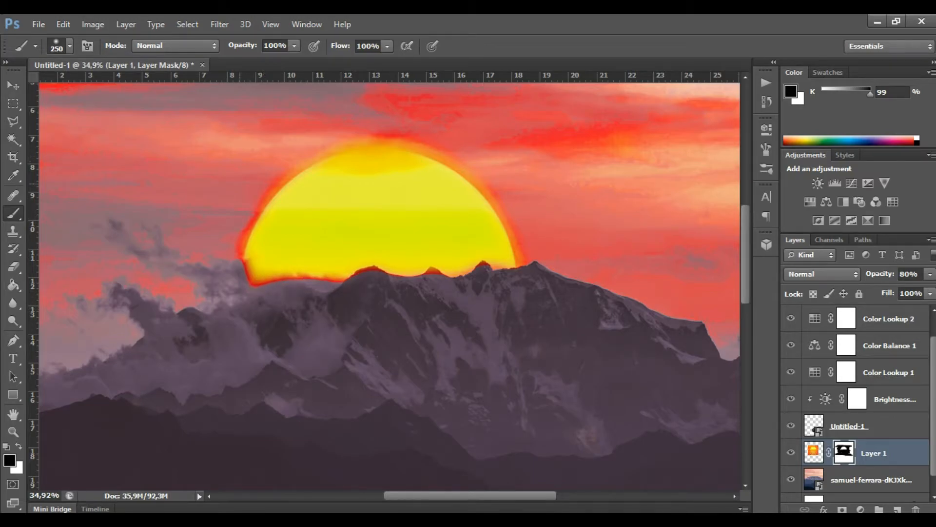
left_click_drag(260, 165, 220, 237)
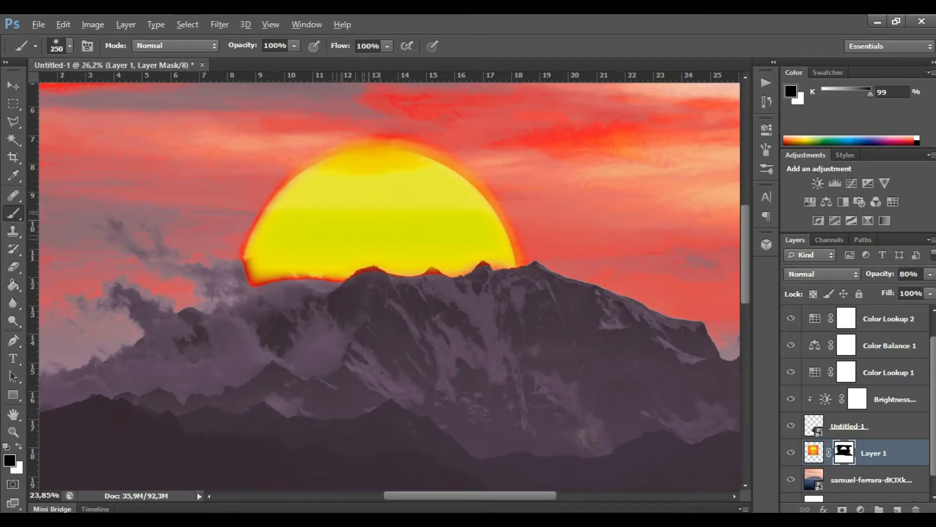
Step: Reduce the brush to size 100 and paint black on the sun layer's mask over the small peaks in front of the sun
scroll(390, 269, "down", 10)
scroll(369, 274, "up", 4)
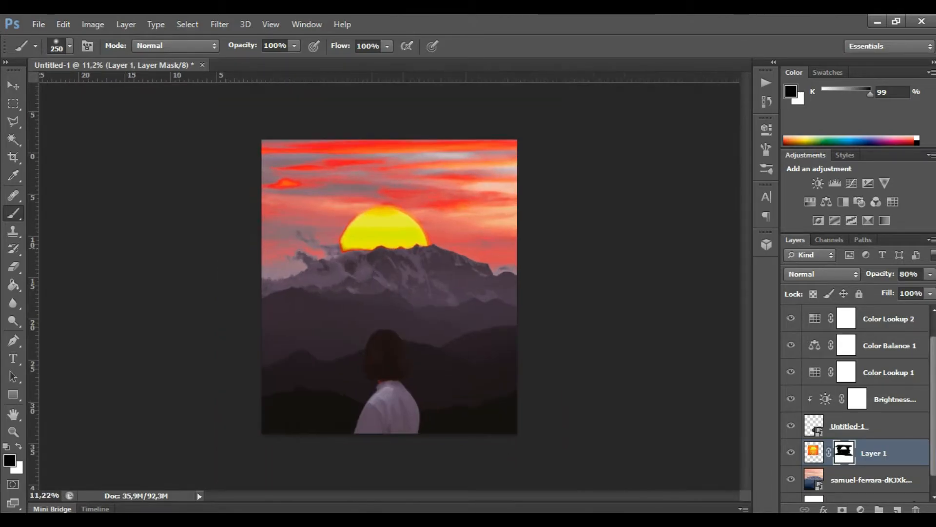
left_click(13, 85)
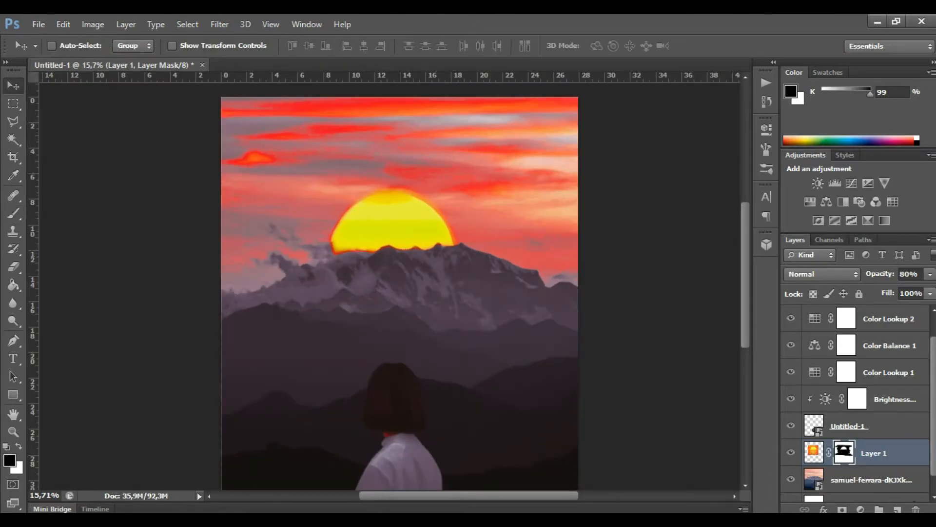
scroll(475, 273, "down", 3)
scroll(391, 243, "up", 8)
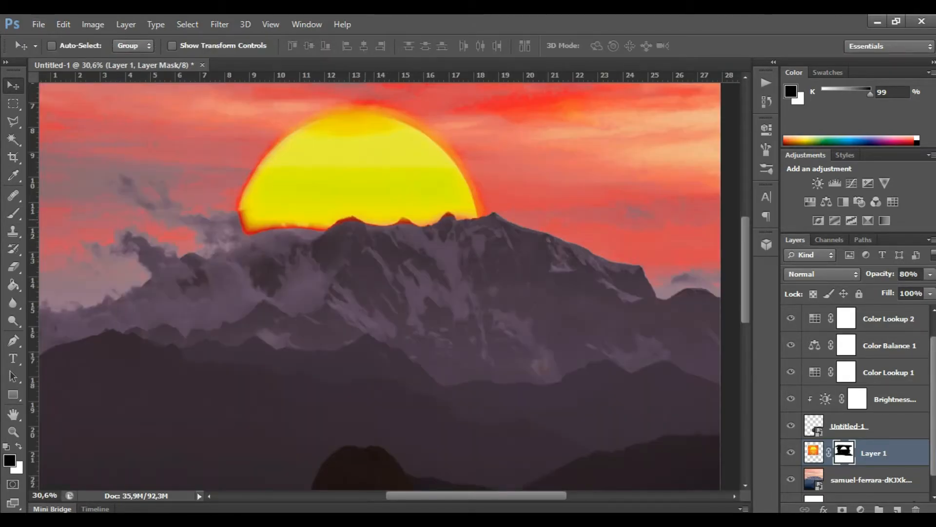
scroll(375, 210, "up", 1)
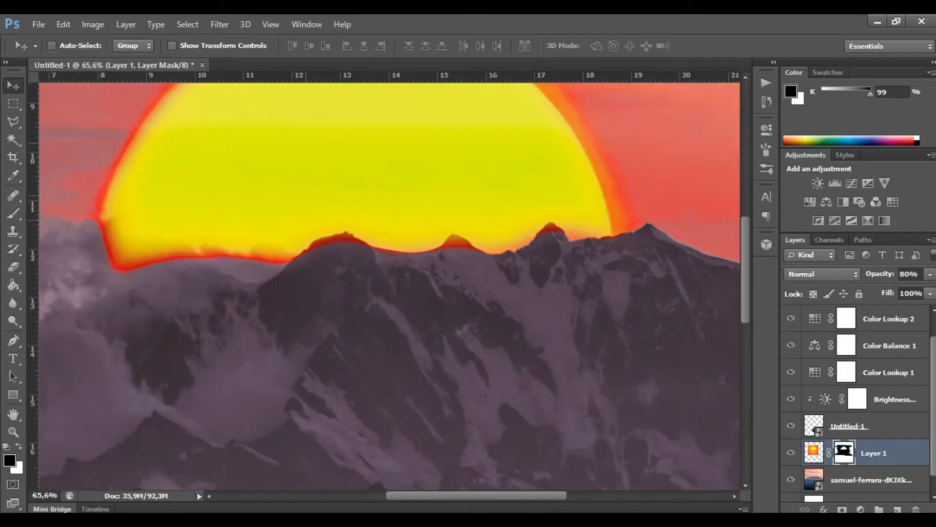
key("b")
key("bracketleft")
key("bracketleft")
key("bracketleft")
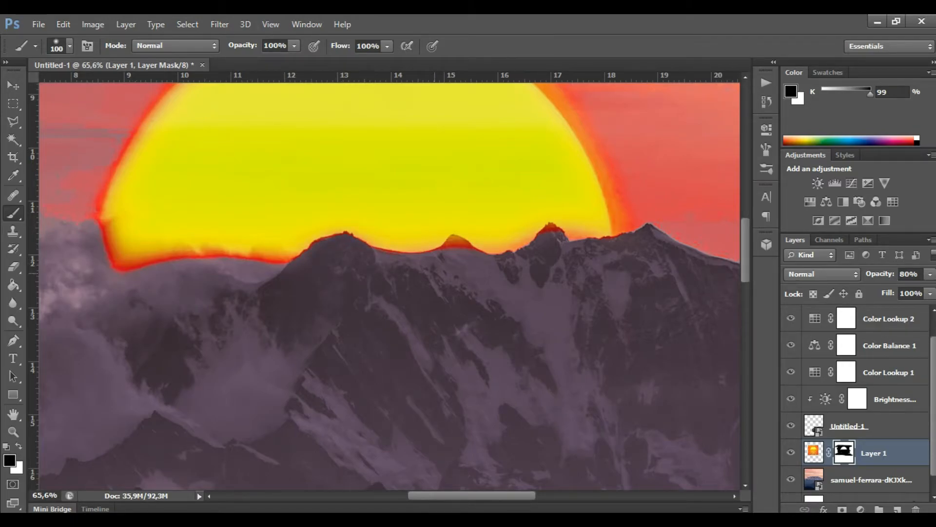
left_click_drag(447, 246, 463, 239)
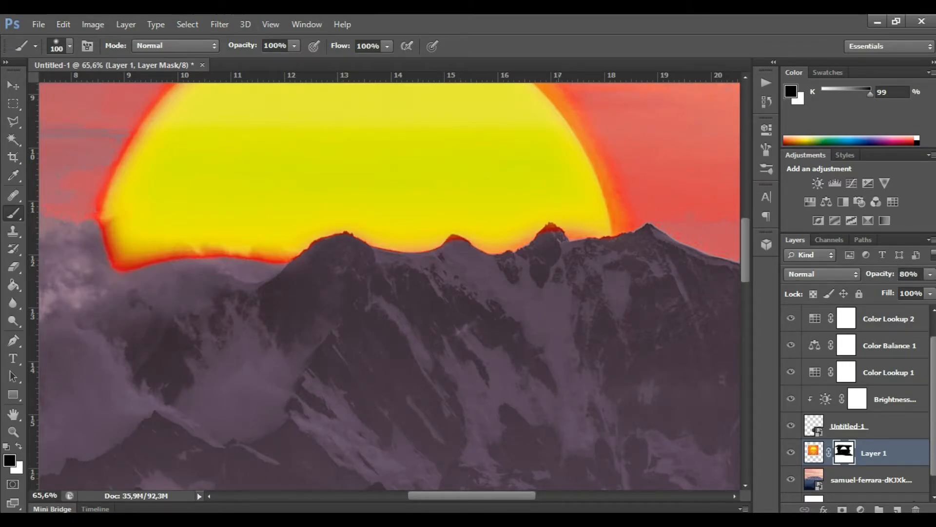
Step: Step back through the recent brush strokes in the history to compare earlier states of the sun layer's mask
scroll(528, 280, "down", 4)
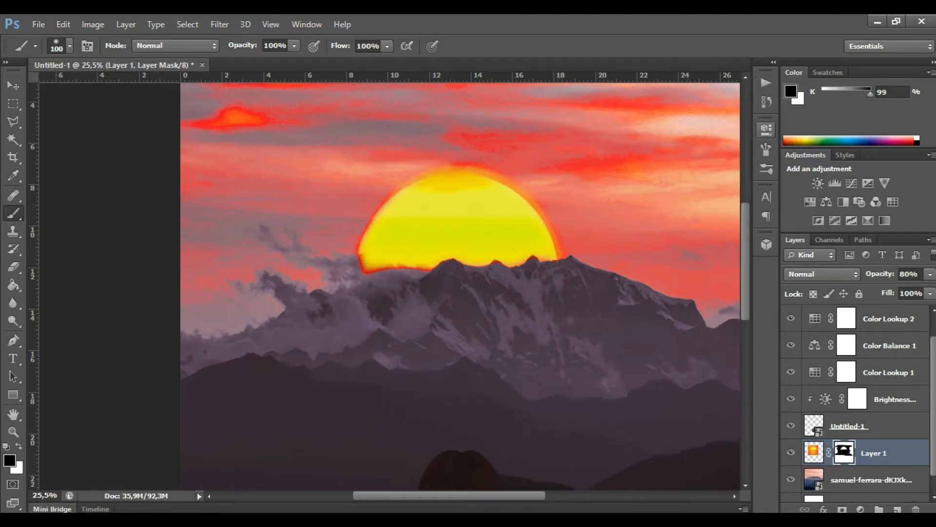
left_click(767, 129)
left_click(767, 101)
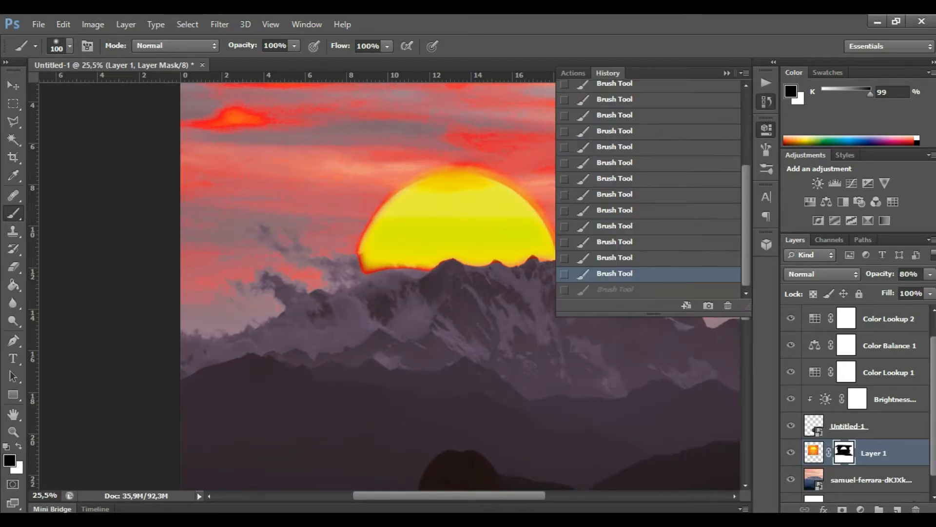
key("ctrl+alt+z")
key("ctrl+alt+z")
key("ctrl+alt+z")
key("ctrl+alt+z")
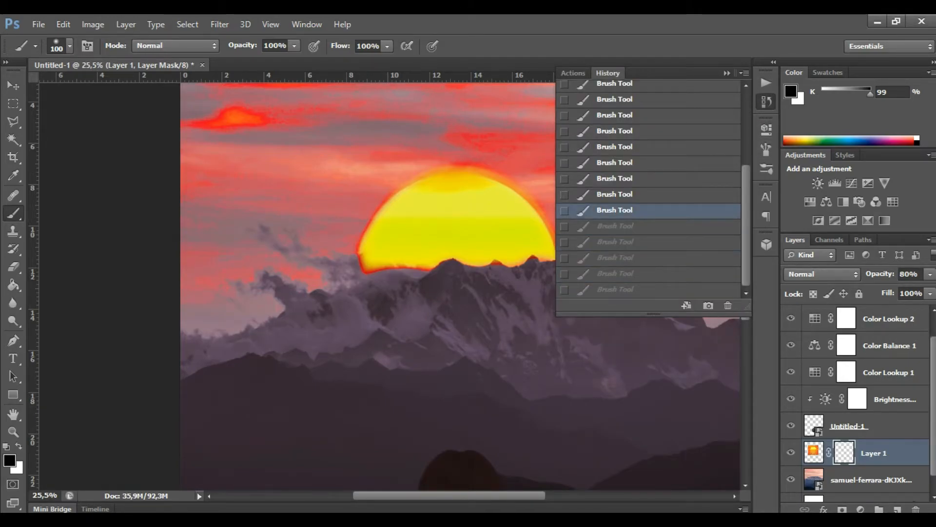
scroll(648, 226, "up", 2)
left_click(615, 226)
scroll(649, 226, "up", 2)
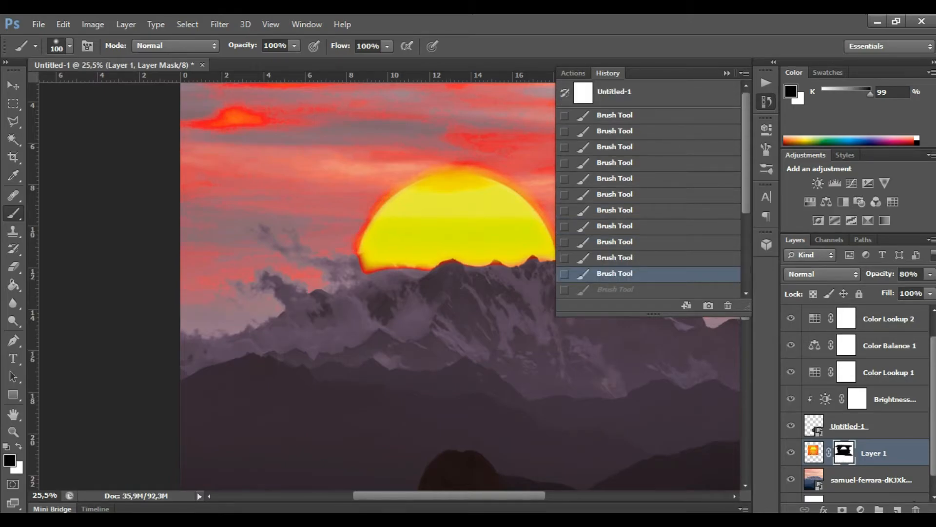
Step: Step through the oldest listed brush strokes in the history and revert the sun layer's mask to an early Brush Tool state
left_click(616, 116)
key("ctrl+shift+z")
key("ctrl+shift+z")
key("ctrl+shift+z")
key("ctrl+shift+z")
key("ctrl+shift+z")
key("ctrl+shift+z")
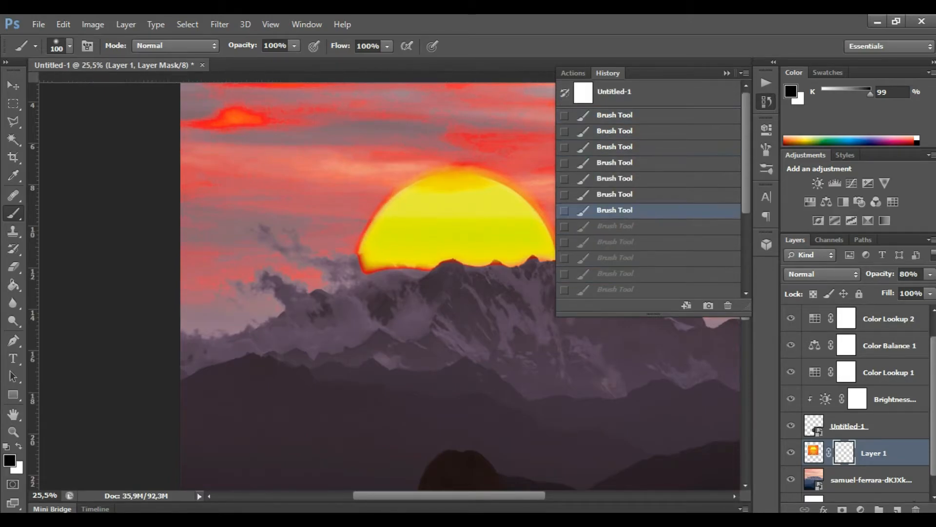
key("ctrl+shift+z")
key("ctrl+shift+z")
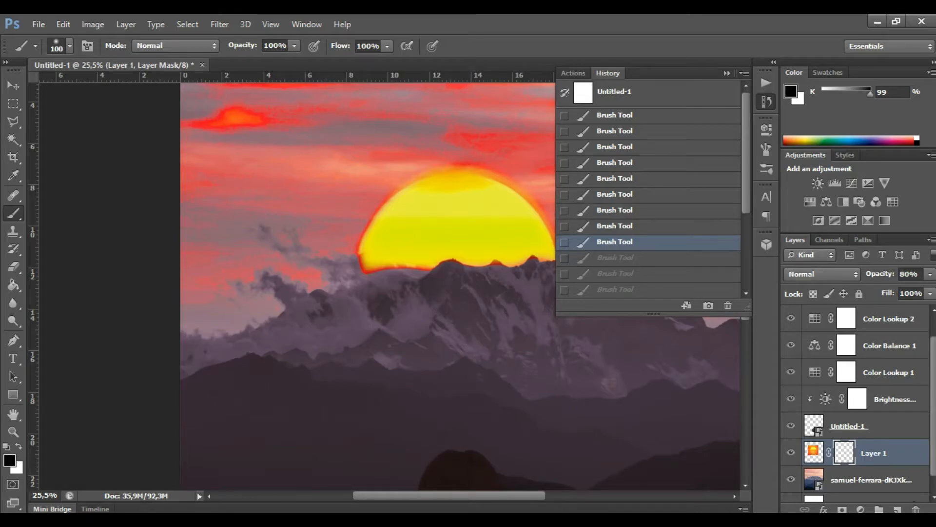
key("ctrl+alt+z")
key("ctrl+alt+z")
key("ctrl+alt+z")
key("ctrl+alt+z")
key("ctrl+alt+z")
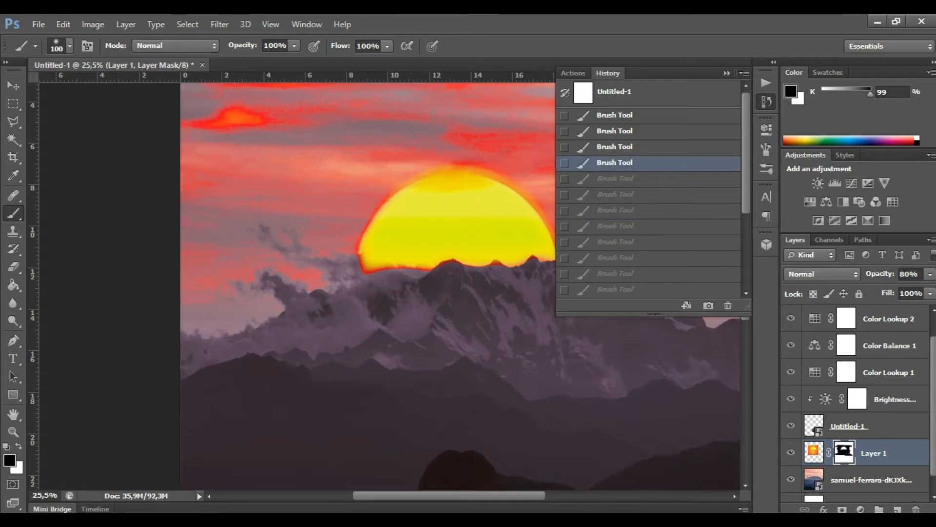
key("ctrl+shift+z")
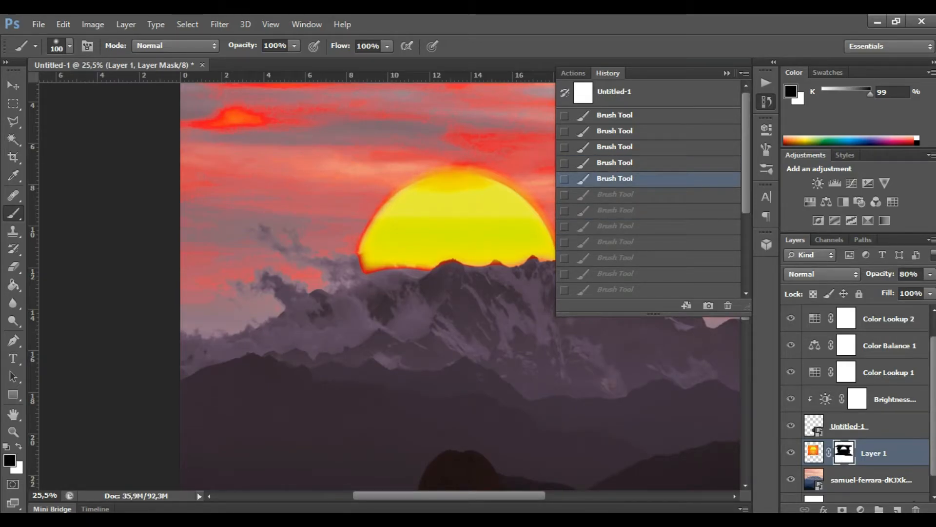
key("ctrl+shift+z")
left_click(766, 101)
scroll(636, 312, "down", 2)
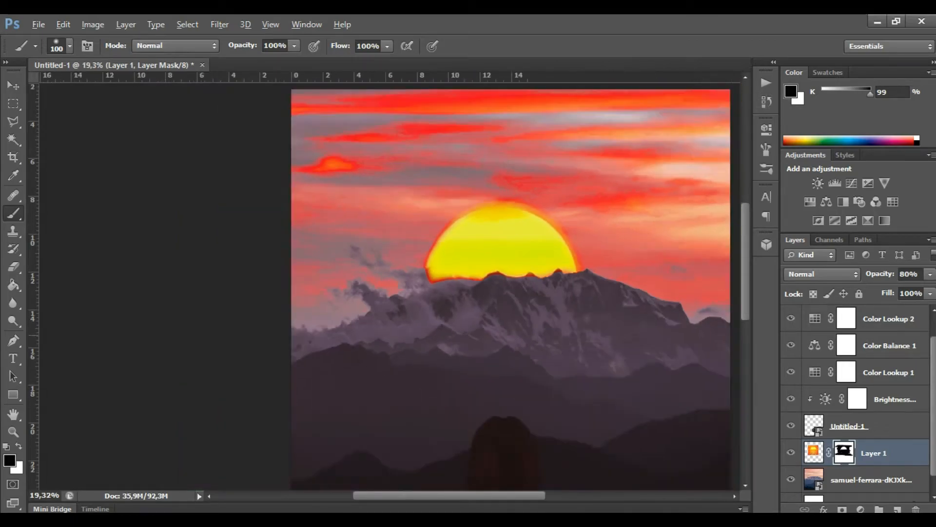
Step: Paint white on the sun layer's mask between the small peaks to bring back the sun's lower right edge along the ridge
scroll(667, 256, "up", 1)
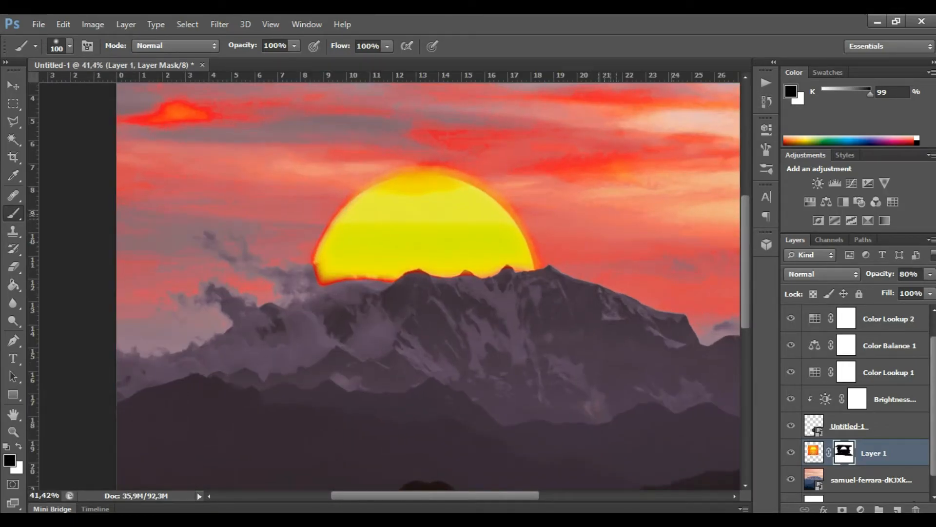
scroll(667, 256, "up", 1)
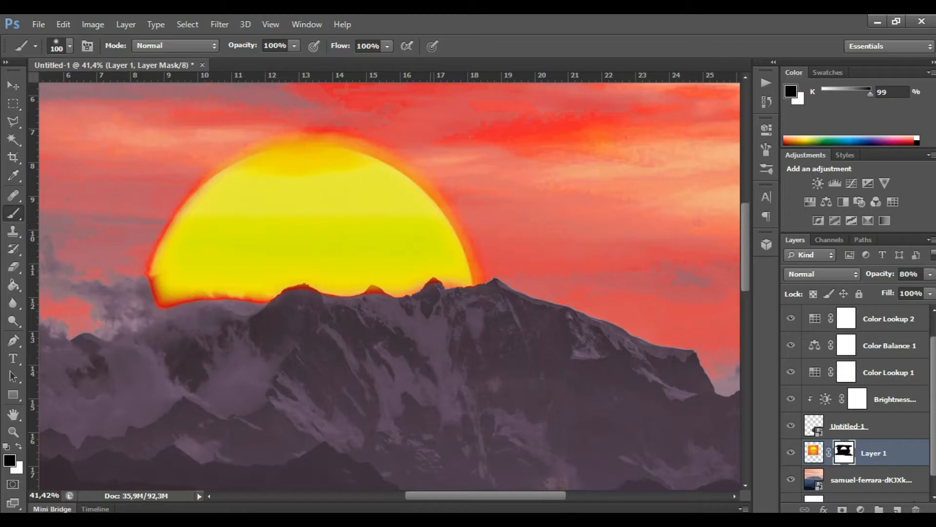
key("x")
left_click_drag(452, 281, 390, 291)
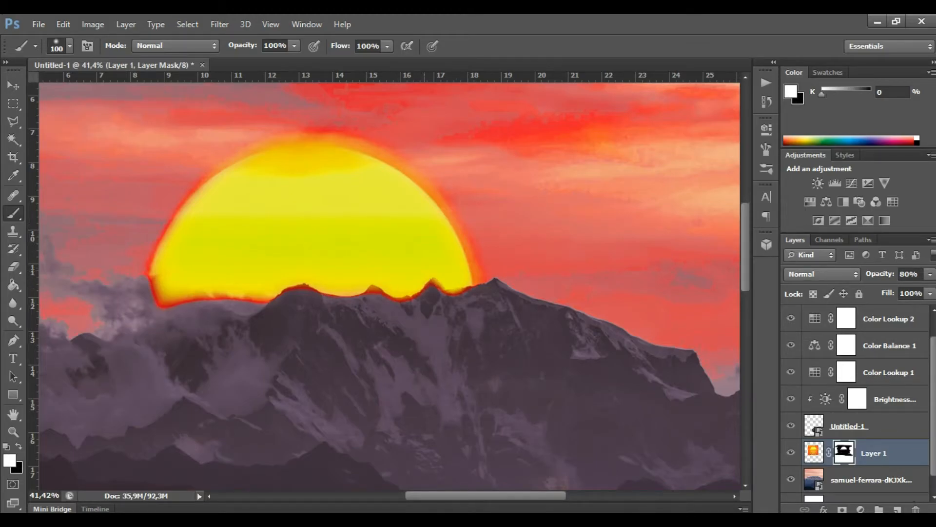
Step: Paint black on the sun layer's mask over the broad dark peak and the ridge below the sun's lower right edge
mouse_move(273, 286)
left_mouse_down()
mouse_move(315, 290)
mouse_move(288, 293)
mouse_move(312, 288)
mouse_move(303, 286)
left_mouse_up()
key("x")
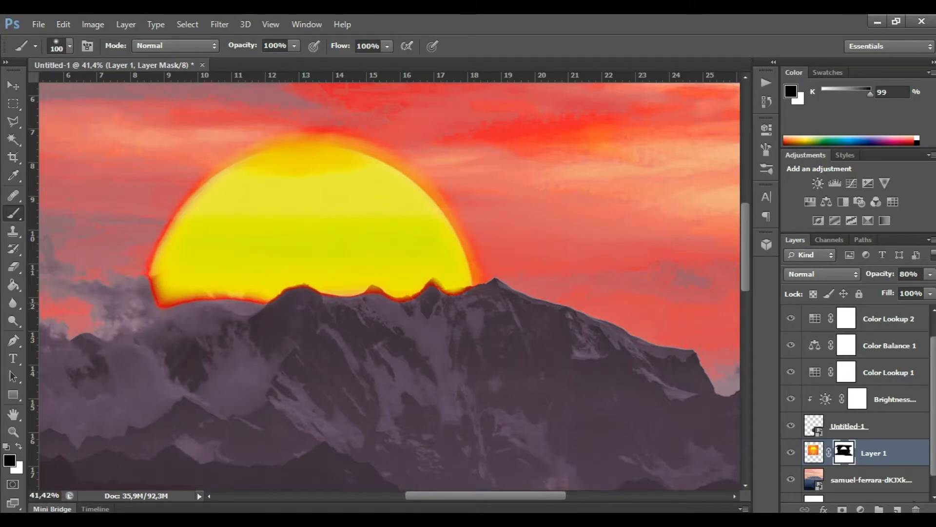
left_click_drag(439, 285, 463, 298)
scroll(358, 324, "down", 3)
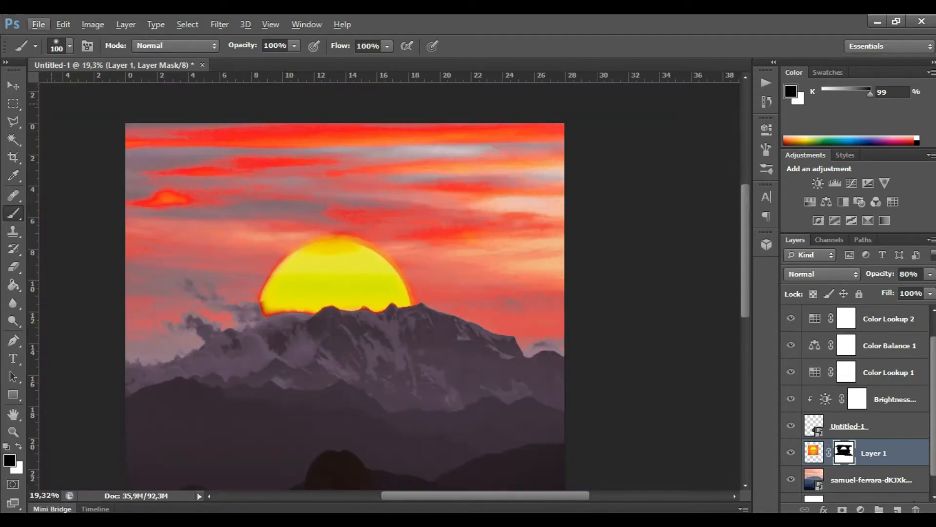
Step: Examine the sun's edge against the mountain ridge both up close and in the full composition
key("v")
scroll(364, 273, "down", 3)
scroll(375, 180, "up", 10)
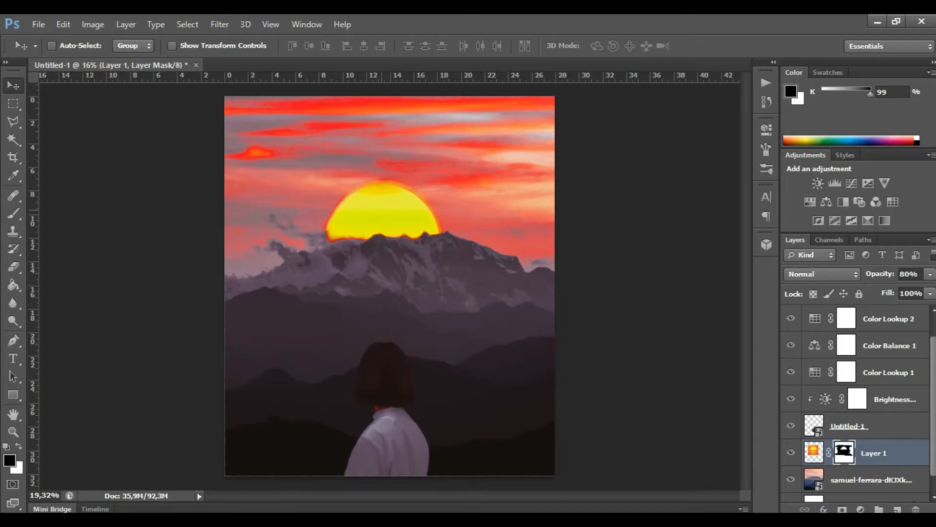
scroll(371, 165, "up", 4)
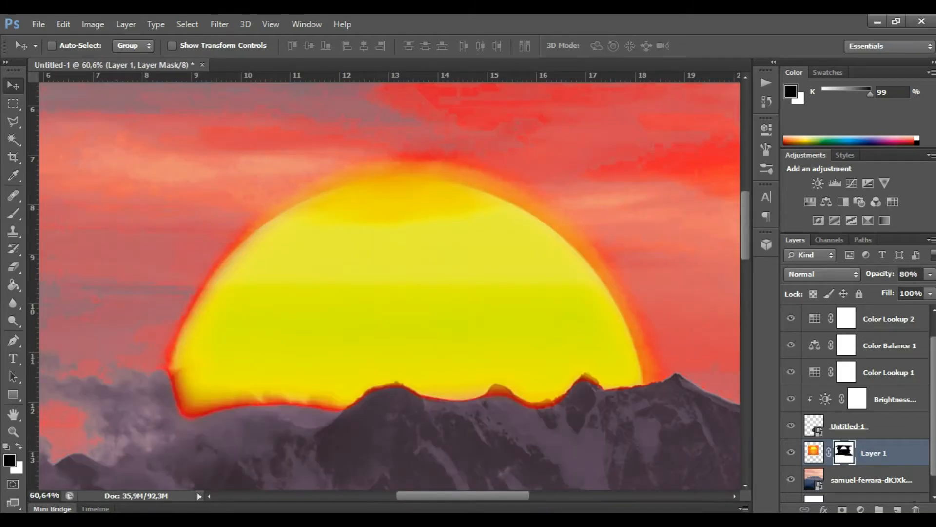
key("b")
key("x")
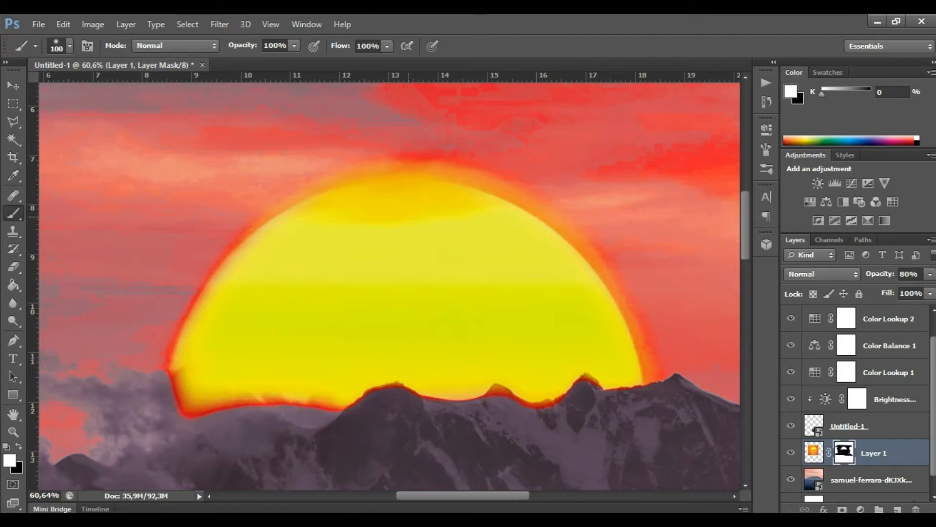
scroll(439, 258, "down", 5)
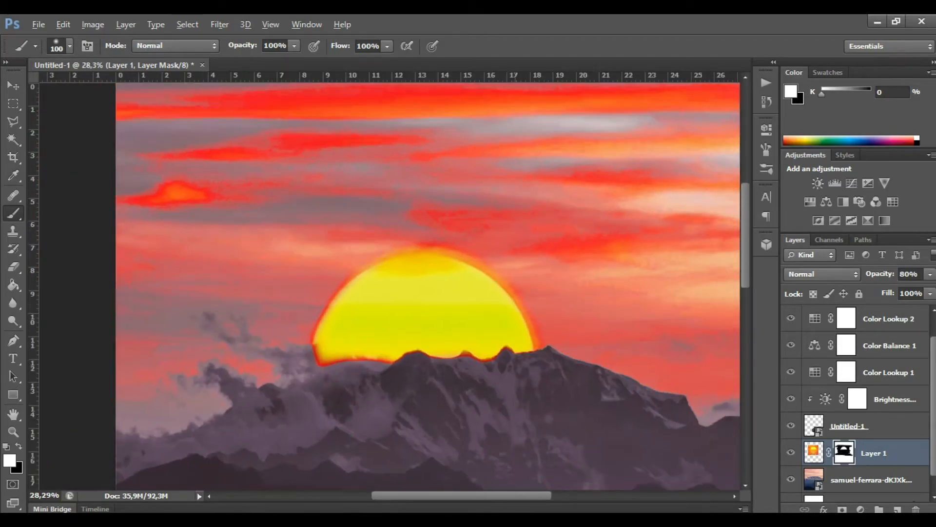
scroll(439, 273, "down", 3)
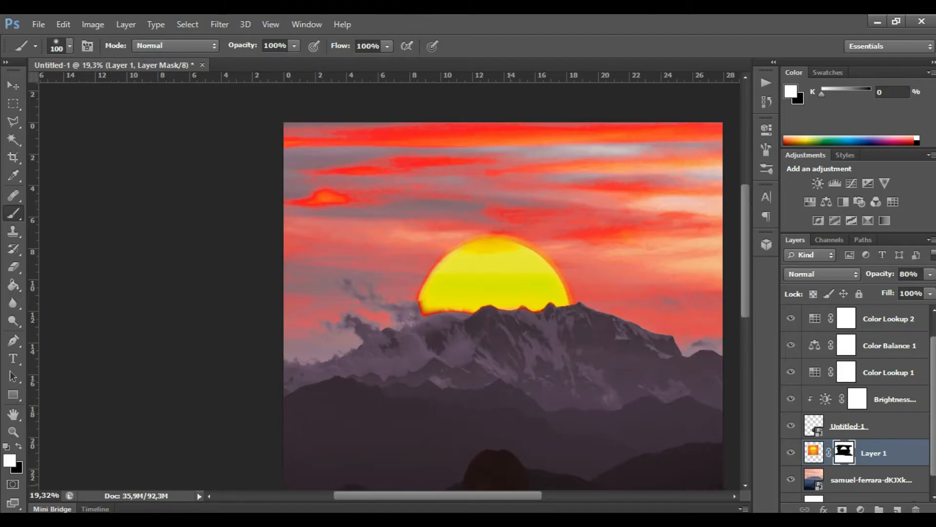
scroll(390, 280, "down", 3)
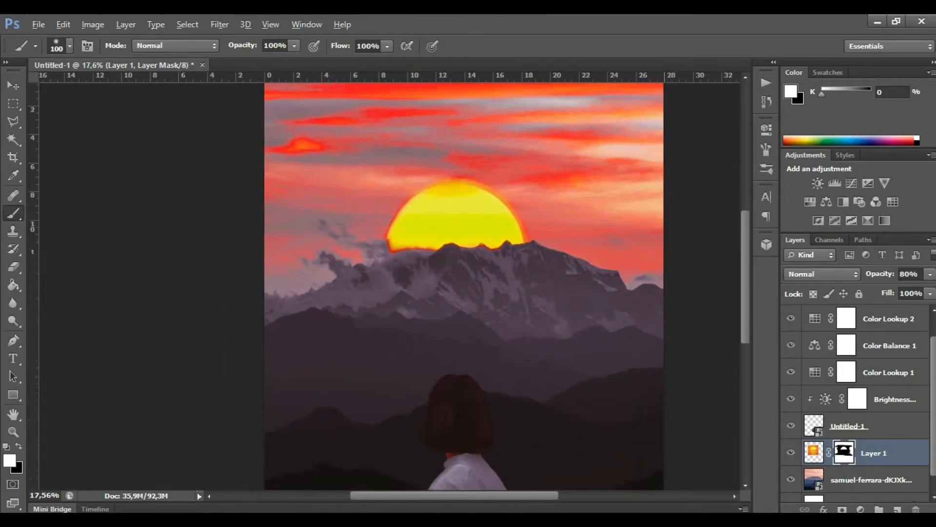
scroll(390, 281, "down", 1)
scroll(390, 281, "up", 1)
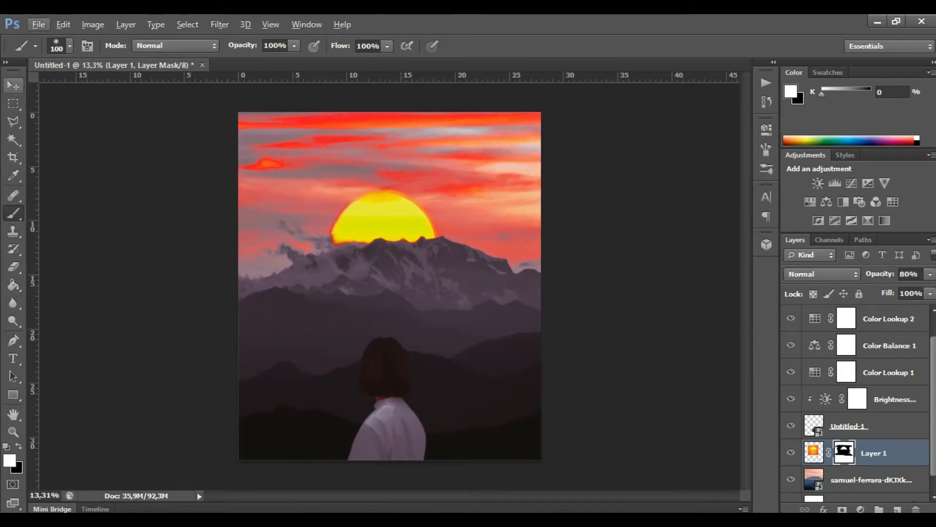
Step: Place the fire-sparks PNG from the Sunset folder, scale it to about 56.9%, and position it over the composition's lower half
left_click(13, 86)
scroll(390, 280, "up", 1)
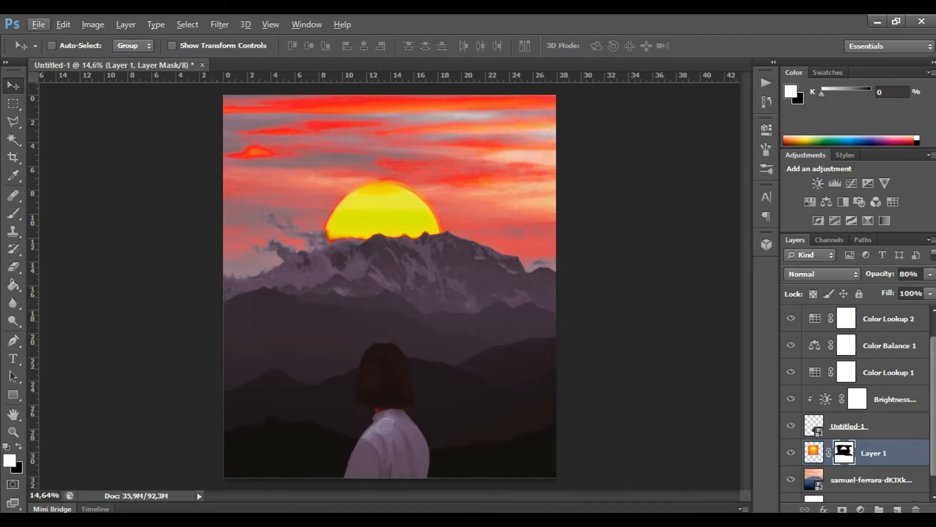
key("alt+Tab")
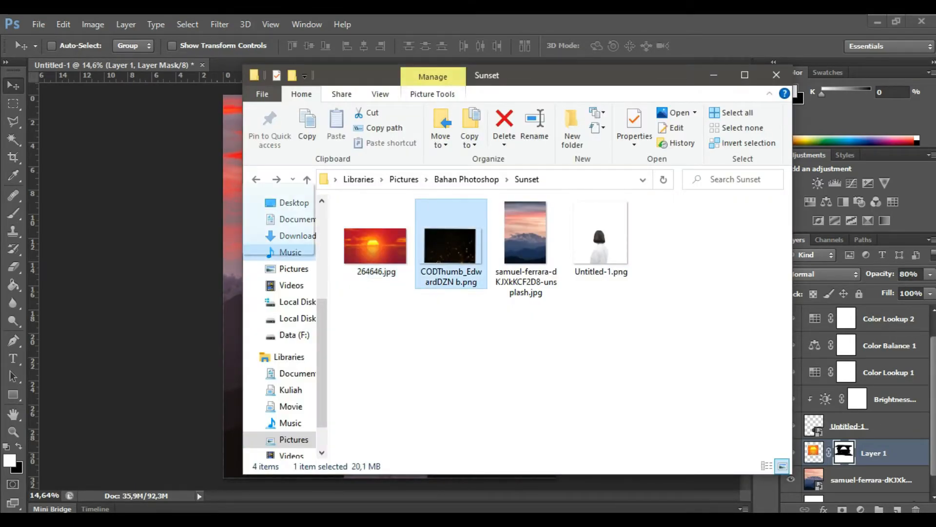
key("alt+Tab")
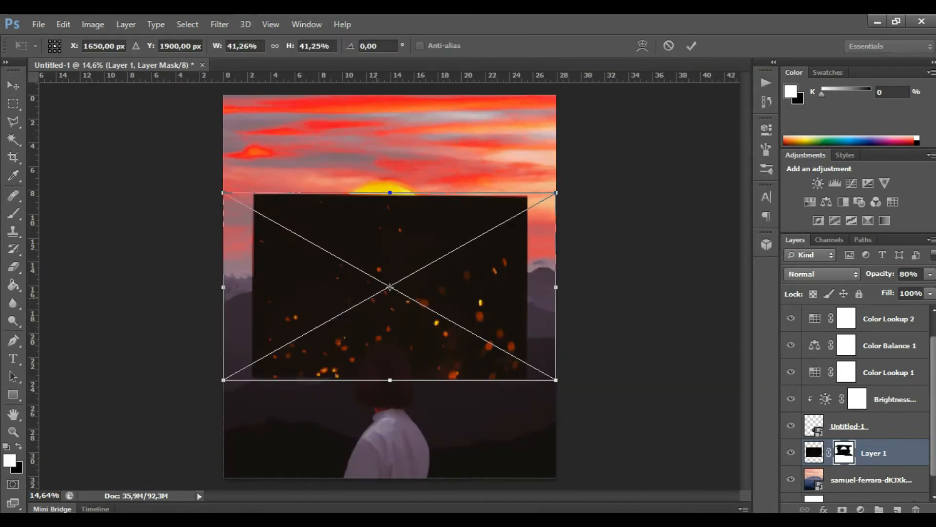
left_click_drag(556, 194, 681, 123)
left_click_drag(602, 263, 526, 395)
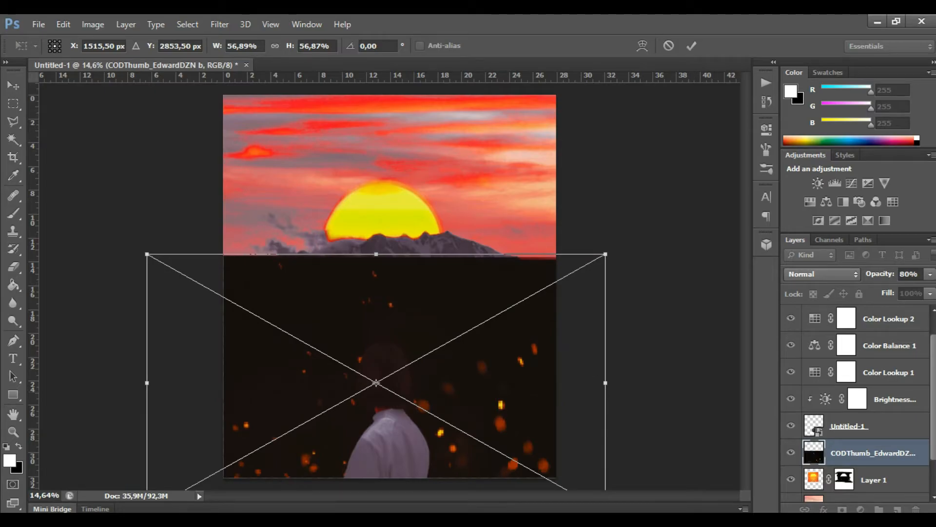
key("Return")
Step: Move the sparks layer above the woman's Brightness/Contrast adjustment and set its blend mode to Screen
left_click_drag(873, 453, 873, 389)
left_click(822, 274)
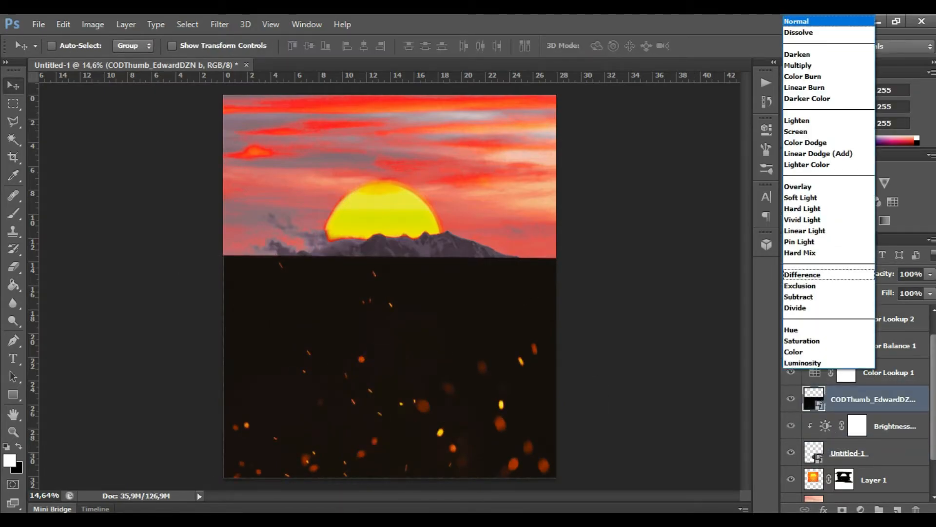
left_click(800, 131)
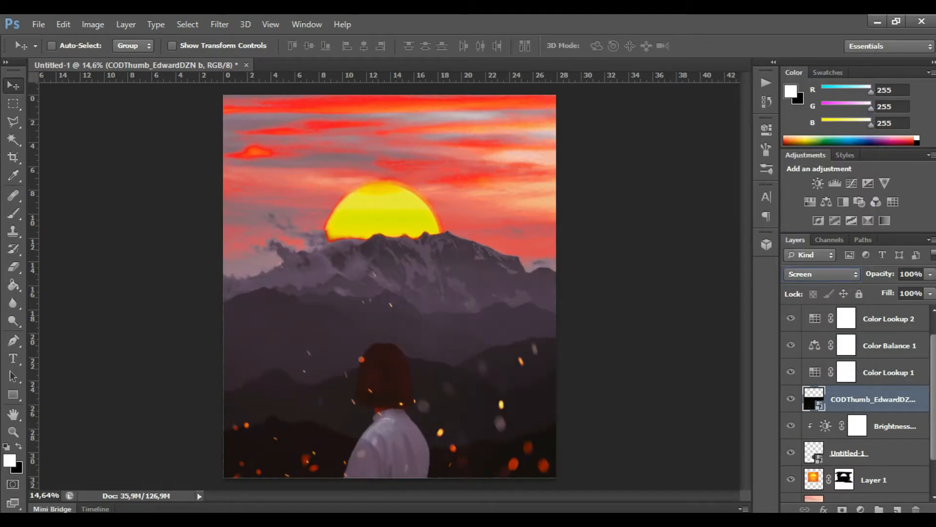
Step: Try small contrast changes in the Brightness/Contrast adjustment clipped to the woman
scroll(858, 390, "down", 2)
left_click(894, 381)
double_click(825, 381)
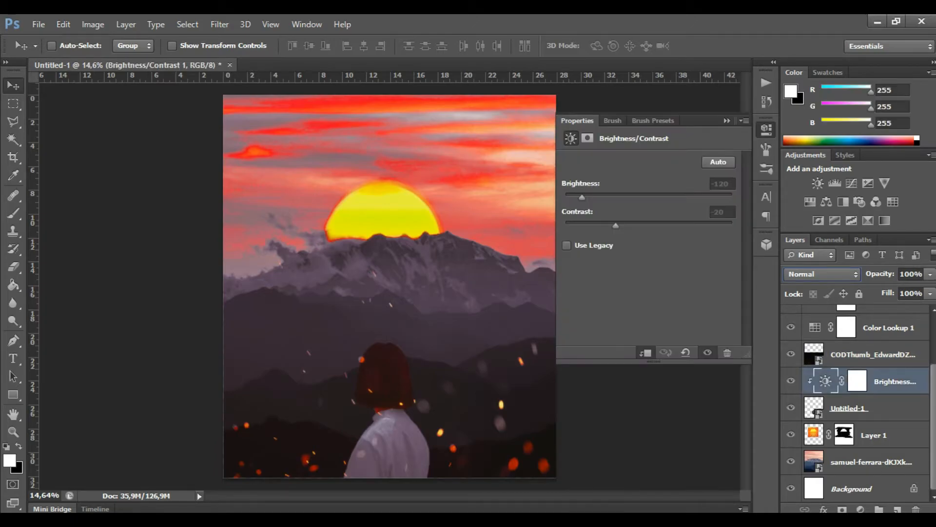
mouse_move(616, 225)
left_mouse_down()
mouse_move(732, 225)
mouse_move(570, 225)
mouse_move(617, 225)
left_mouse_up()
left_click_drag(617, 225, 616, 226)
left_click(766, 129)
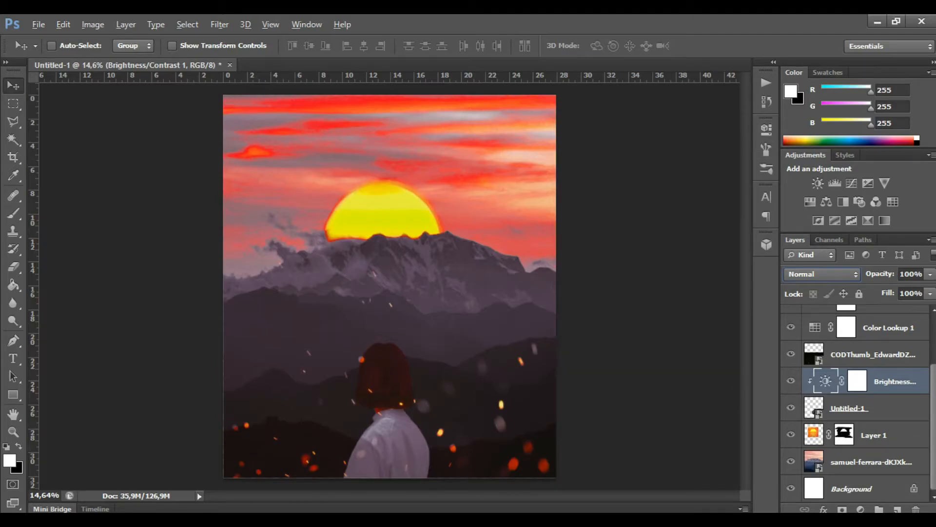
scroll(413, 424, "down", 2)
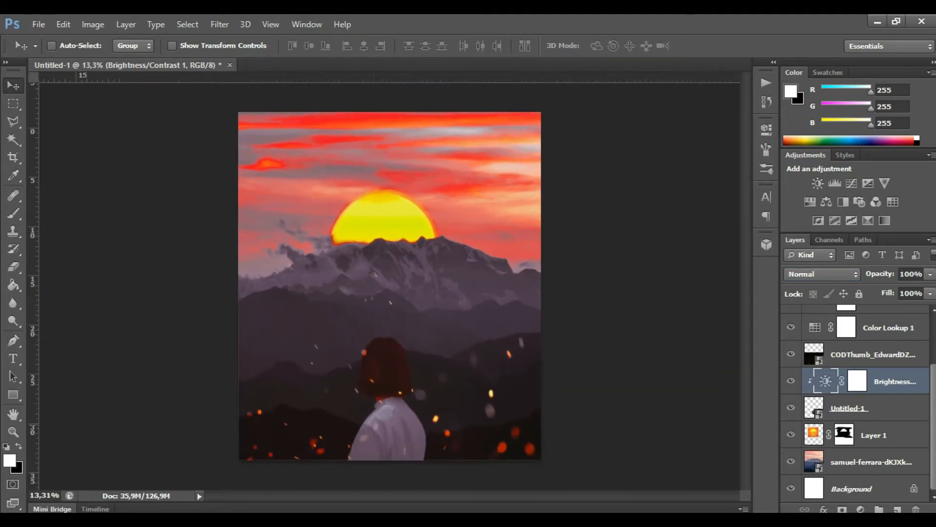
scroll(414, 425, "up", 2)
Step: Try a new Color Lookup adjustment above Color Lookup 3 using the 2Strip.look 3DLUT file
scroll(856, 404, "up", 3)
left_click(889, 319)
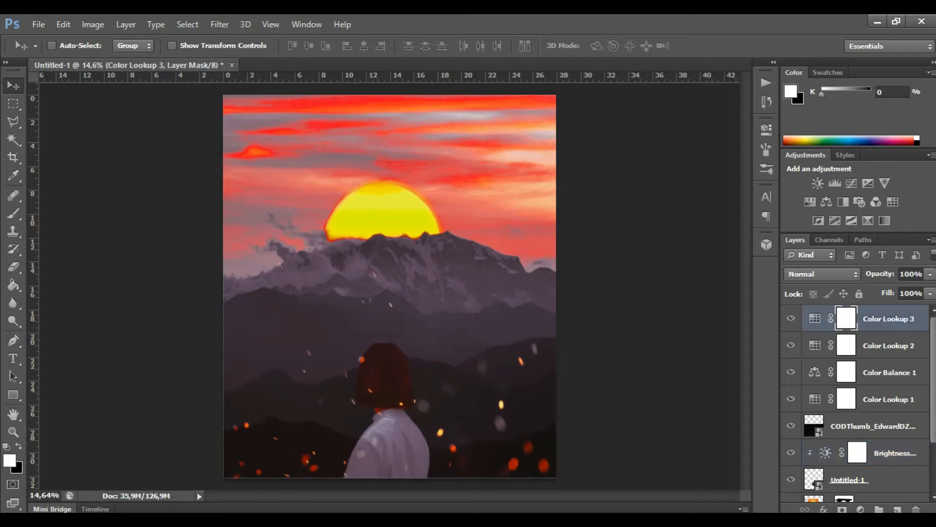
left_click(861, 509)
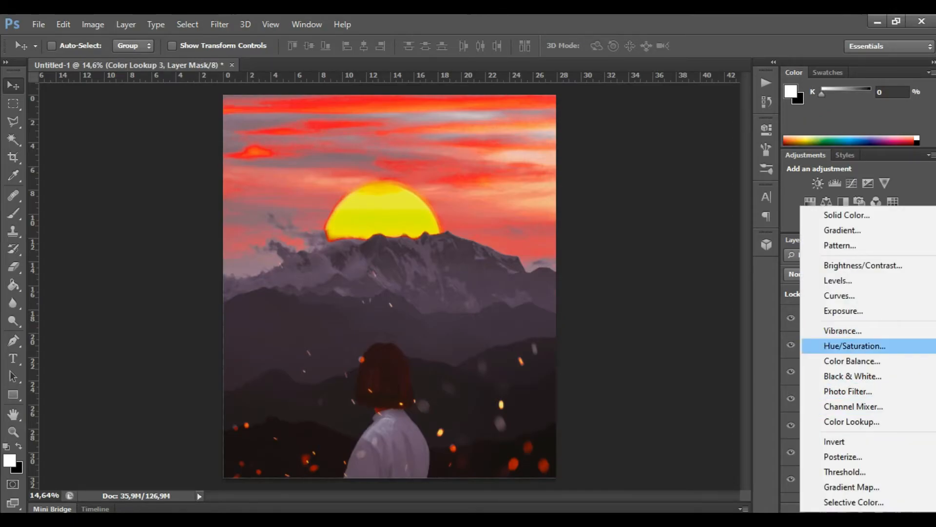
left_click(852, 421)
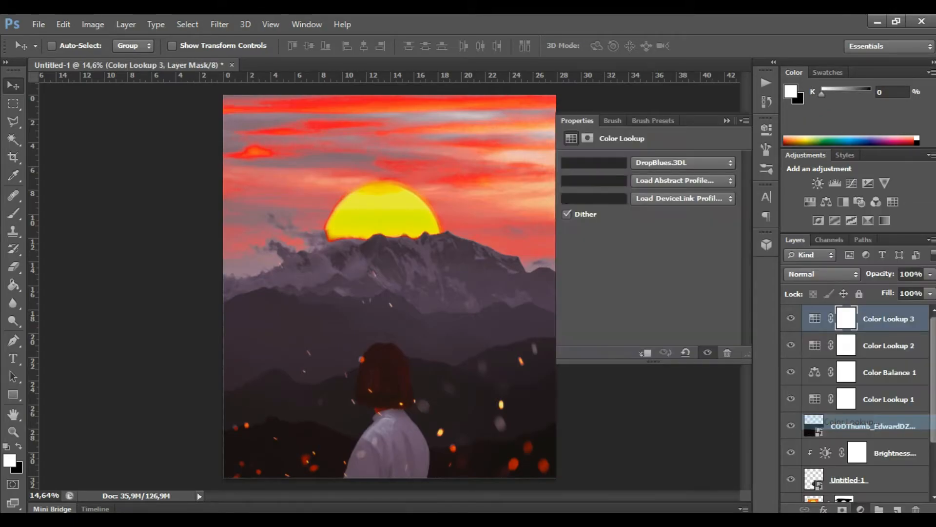
left_click(683, 162)
left_click(683, 257)
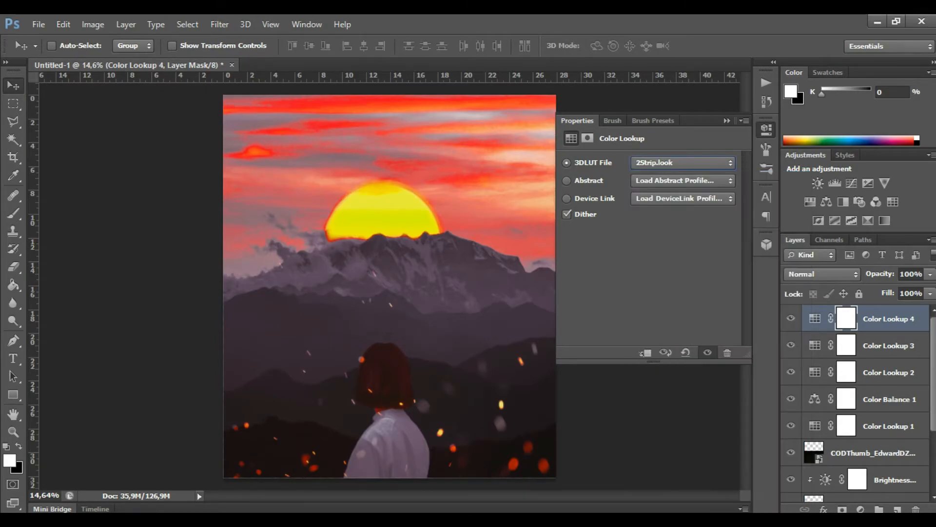
left_click(766, 129)
scroll(673, 379, "down", 2)
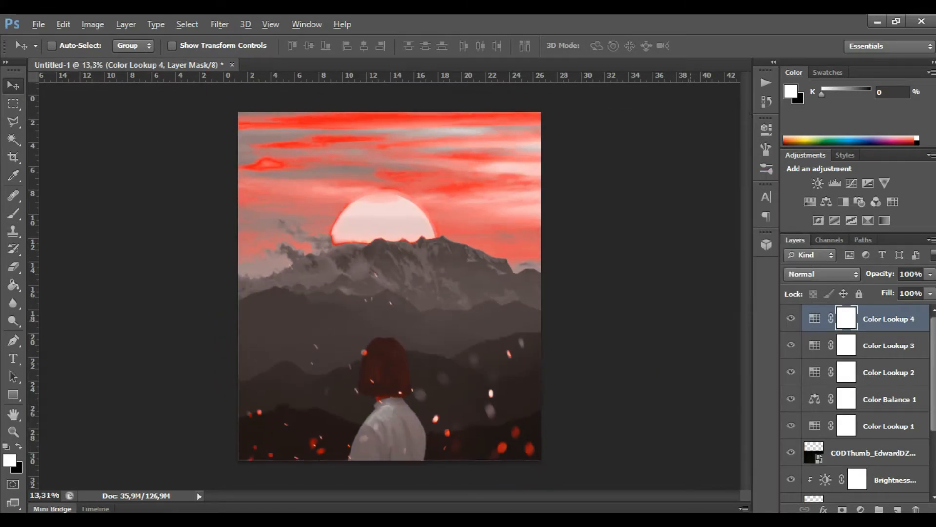
scroll(659, 379, "up", 1)
scroll(659, 379, "up", 1)
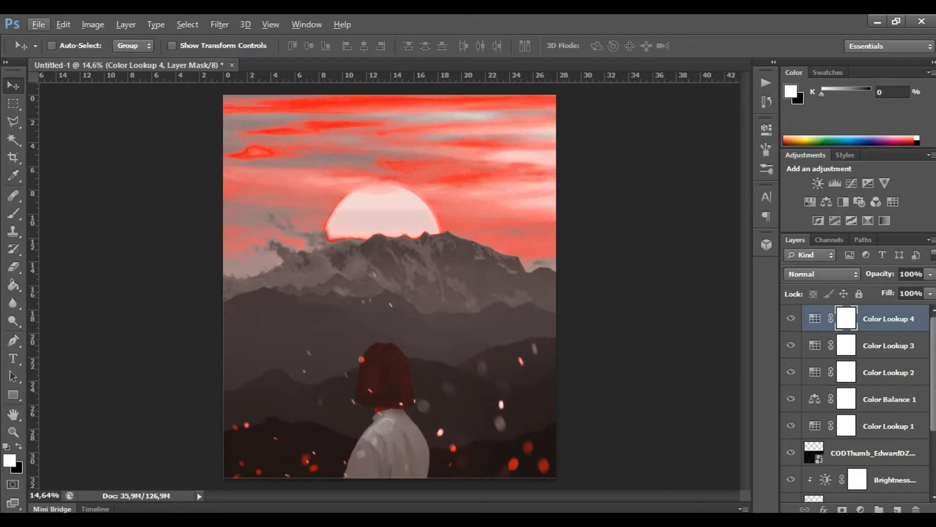
Step: Compare the image with Color Balance 1 and the topmost Color Lookup hidden in turn, and delete that topmost Color Lookup layer
left_click(791, 399)
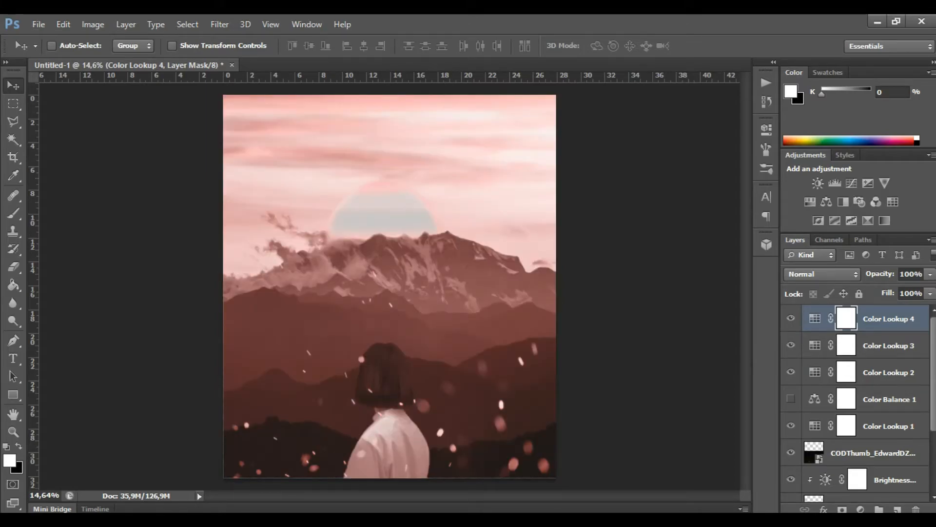
left_click(791, 399)
left_click(791, 318)
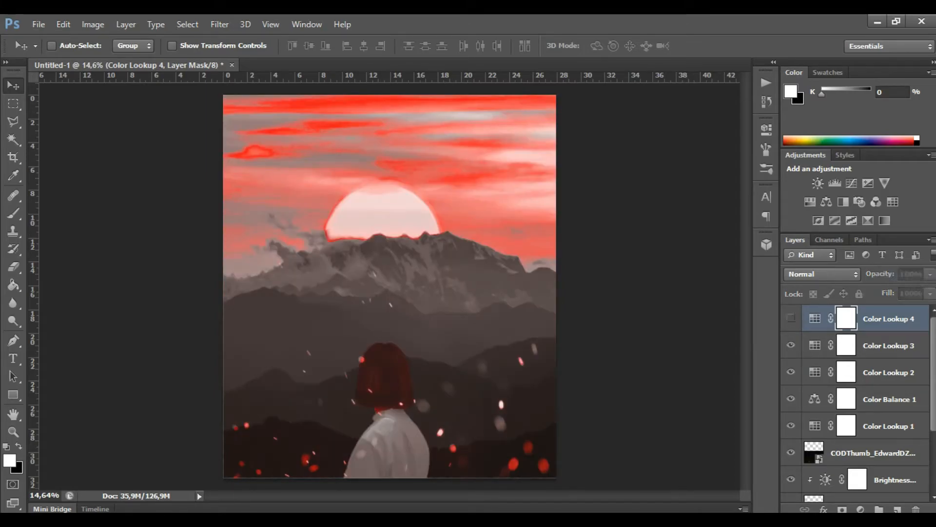
left_click(791, 318)
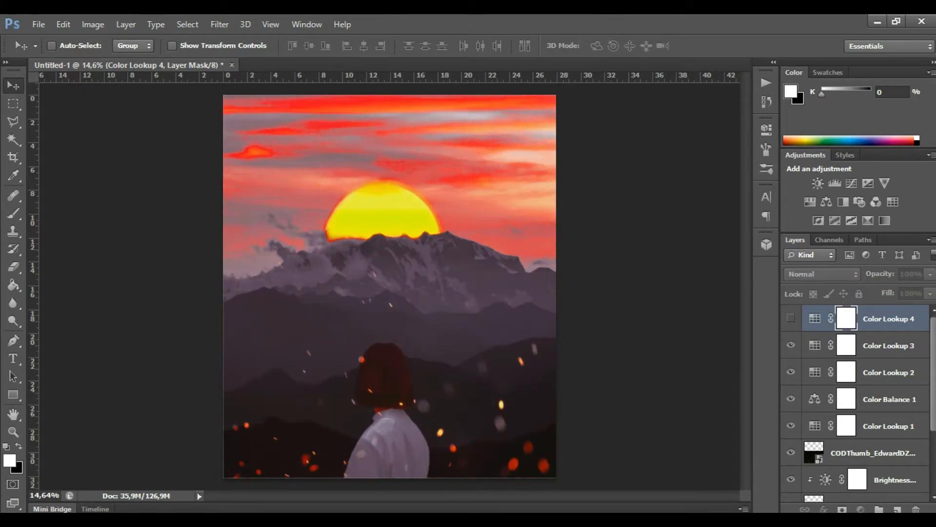
left_click(815, 318)
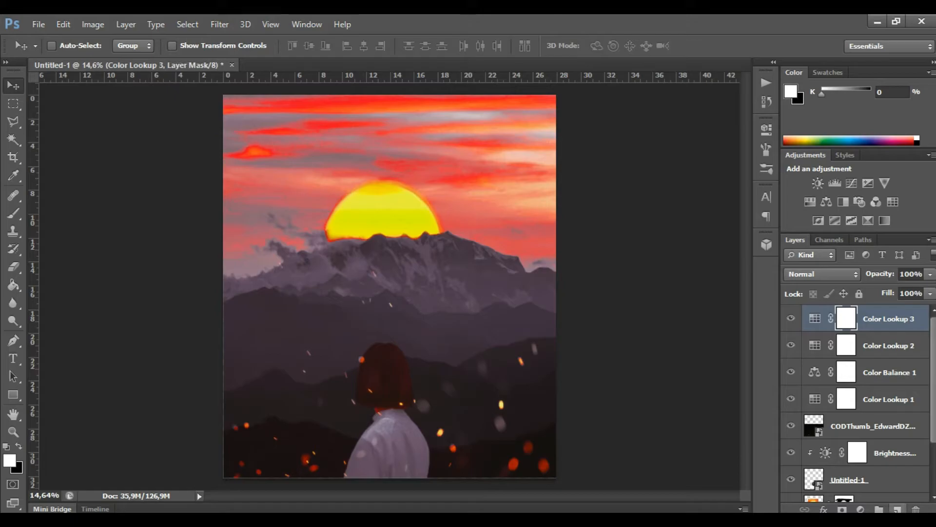
Step: Add a new layer on top of the stack, fill it with white, and set its opacity to 5%
left_click(898, 509)
left_click(14, 285)
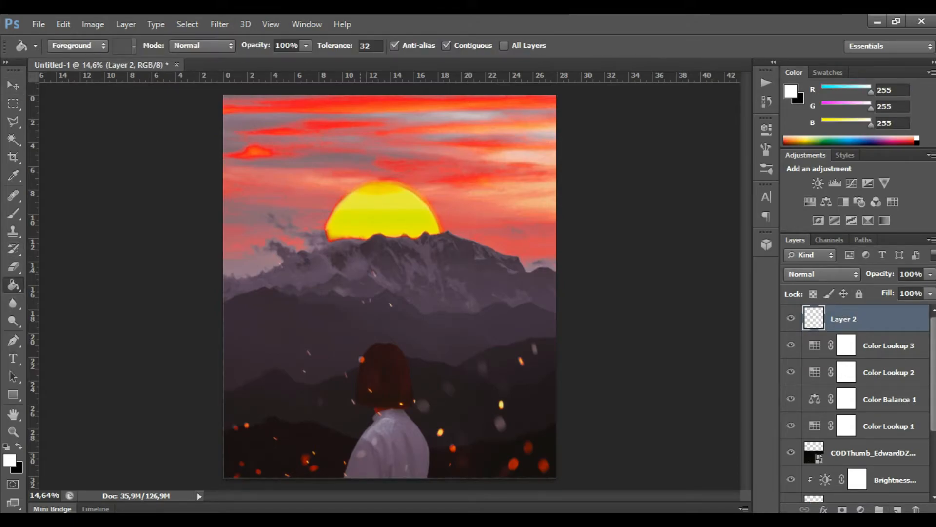
left_click(431, 258)
left_click(910, 273)
type("5")
key("Return")
key("v")
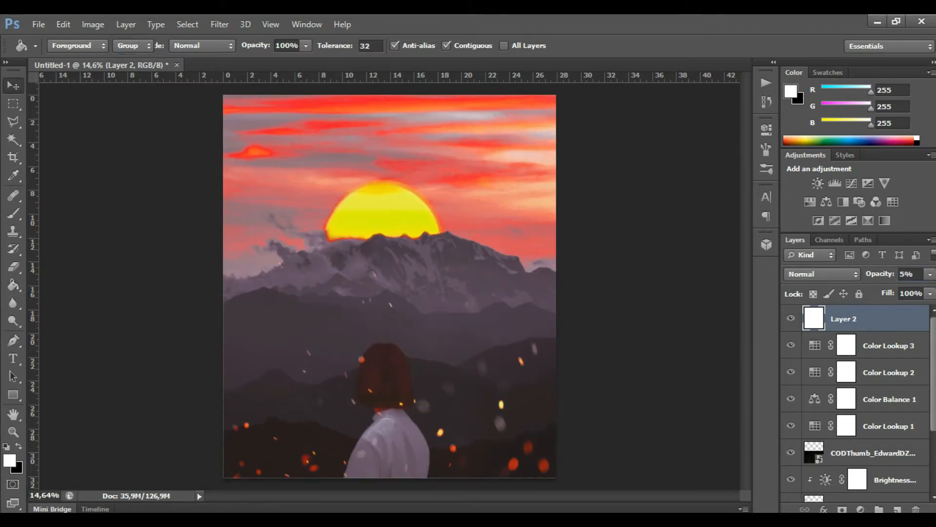
scroll(491, 414, "up", 1)
scroll(490, 414, "down", 1)
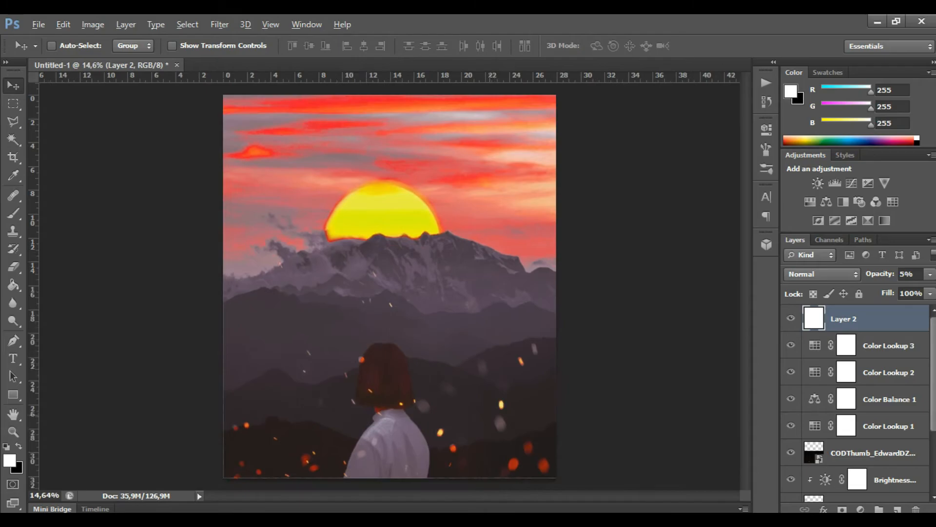
scroll(856, 400, "down", 3)
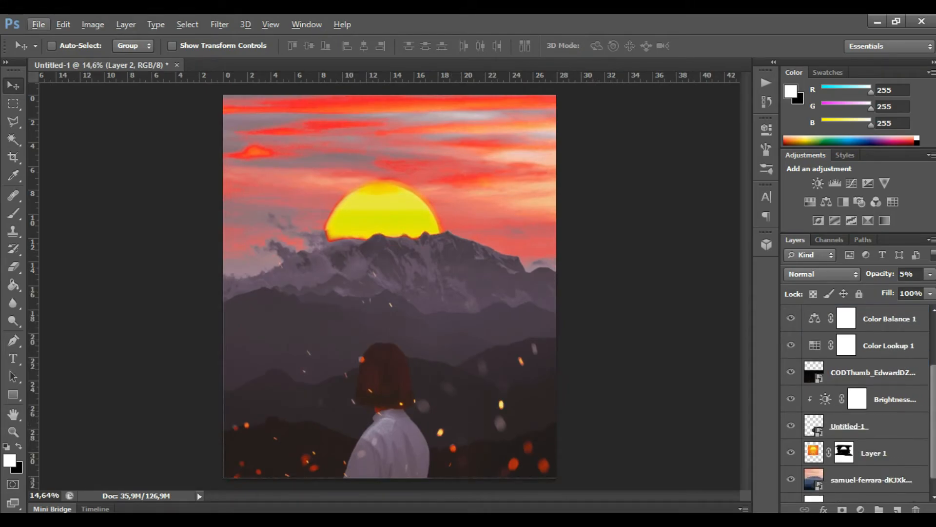
left_click(895, 399)
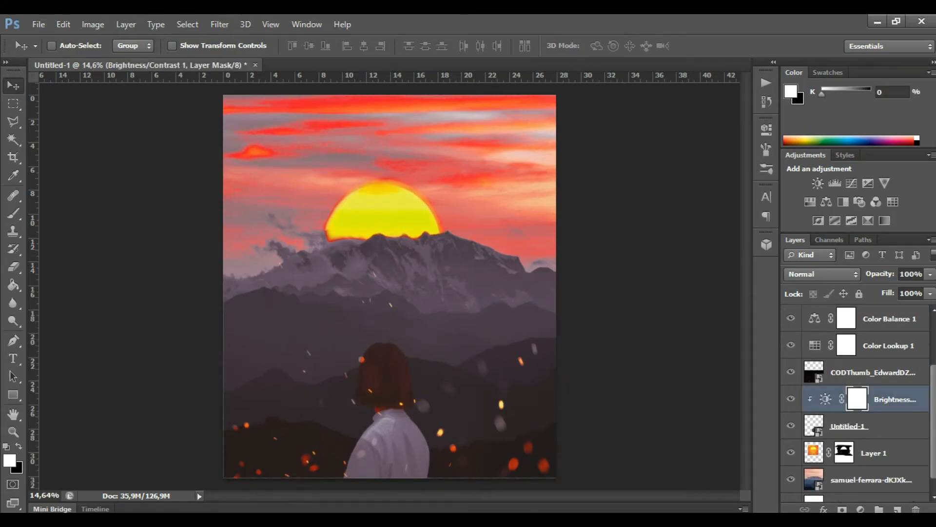
left_click(878, 426)
scroll(878, 425, "down", 1)
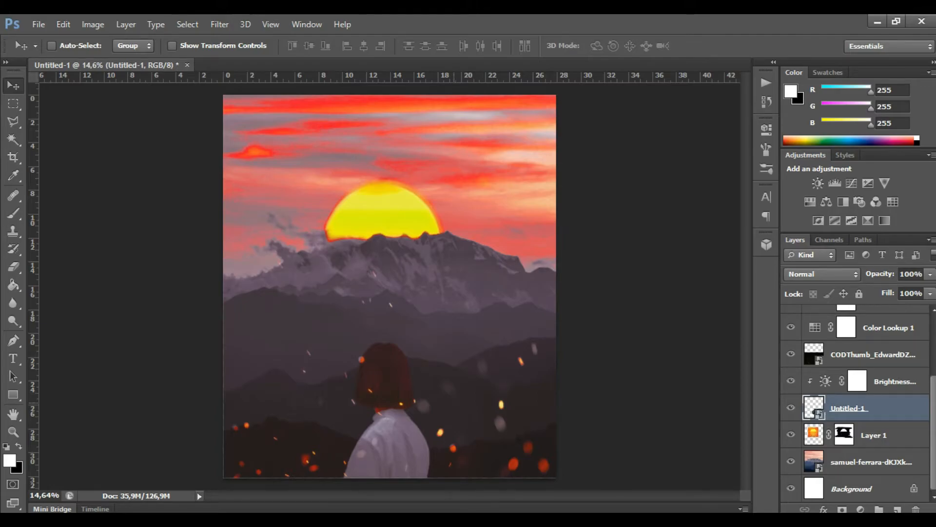
key("alt")
scroll(868, 405, "up", 4)
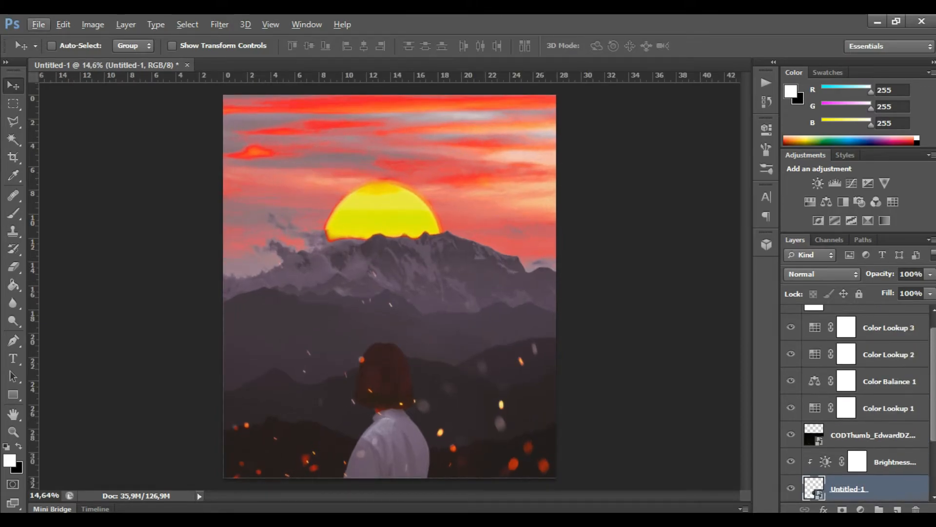
left_click(868, 319)
left_click(873, 452)
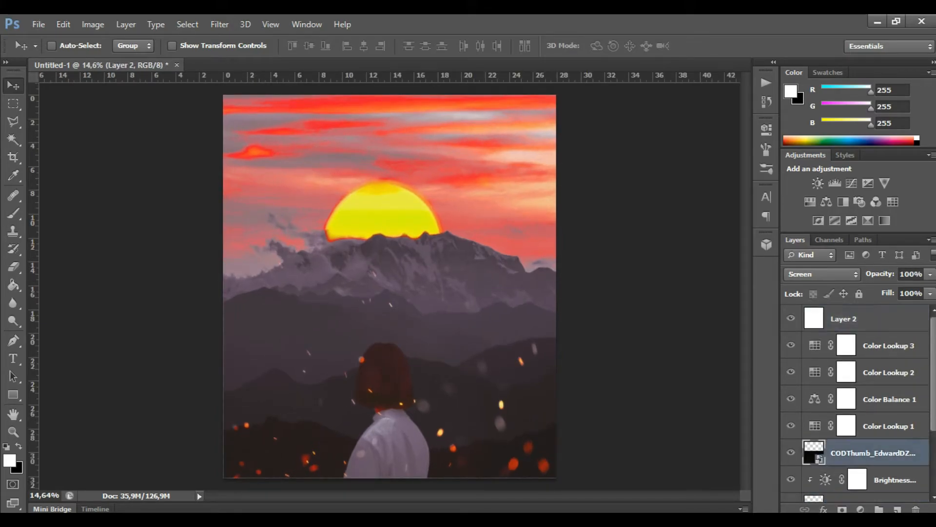
scroll(873, 452, "down", 1)
key("alt+bracketright")
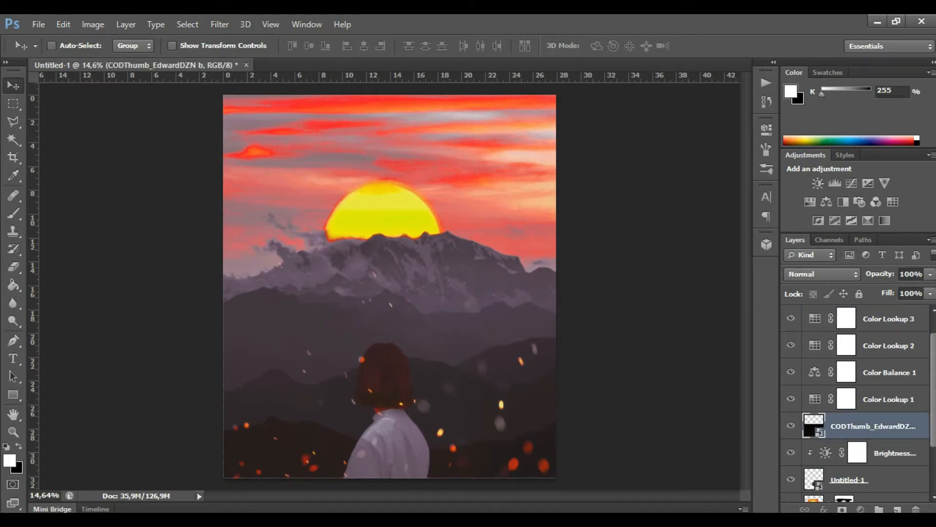
left_click(843, 319)
Step: Add a Vibrance adjustment above Color Lookup 3 with vibrance +10 and saturation -6
left_click(888, 346)
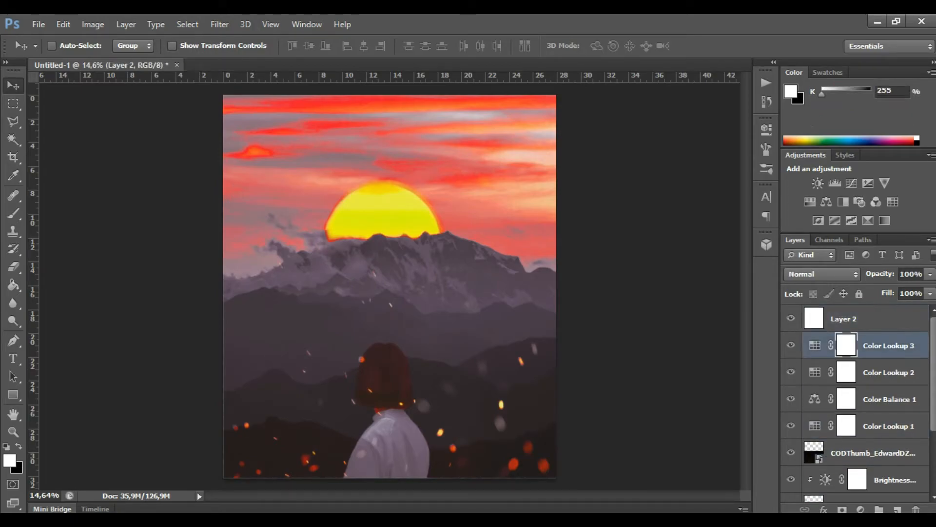
left_click(861, 509)
left_click(842, 321)
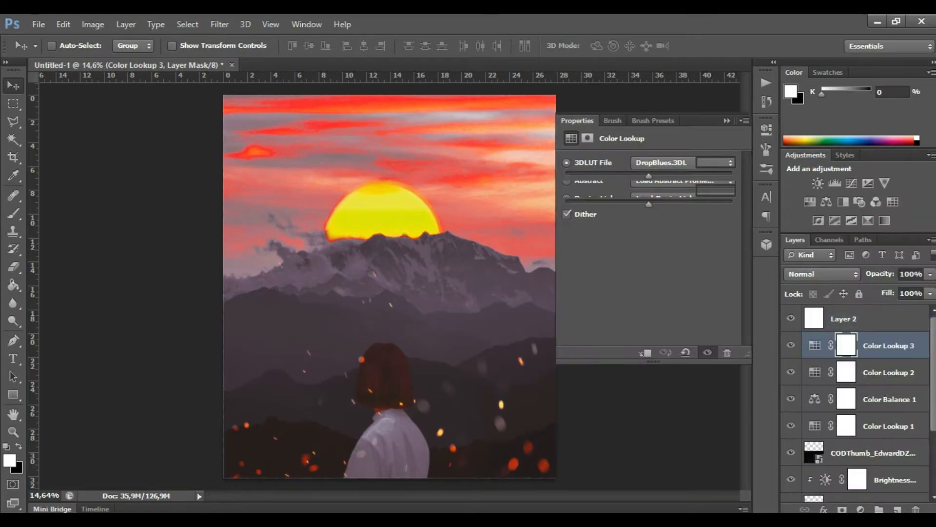
left_click_drag(648, 176, 642, 203)
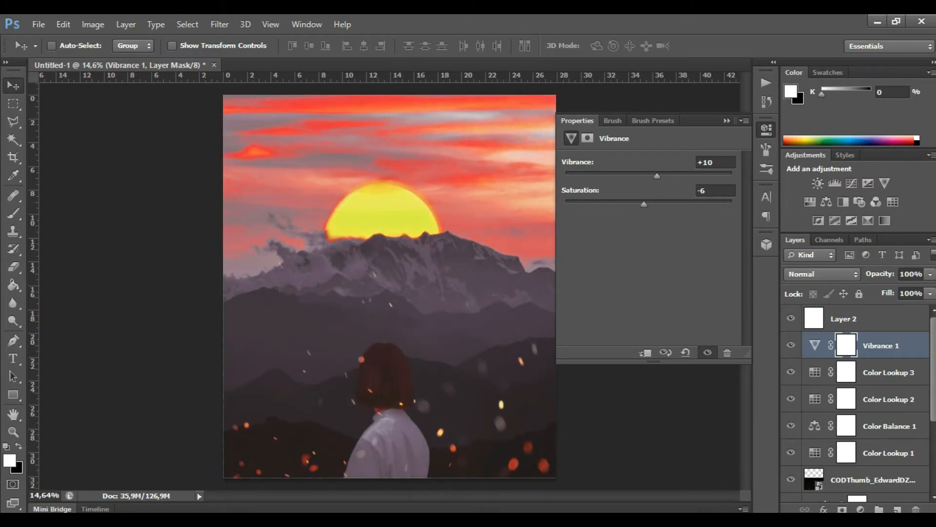
left_click(766, 129)
Step: Enlarge the masked sun on Layer 1 slightly by scaling it outward from its upper right corner
scroll(868, 399, "down", 5)
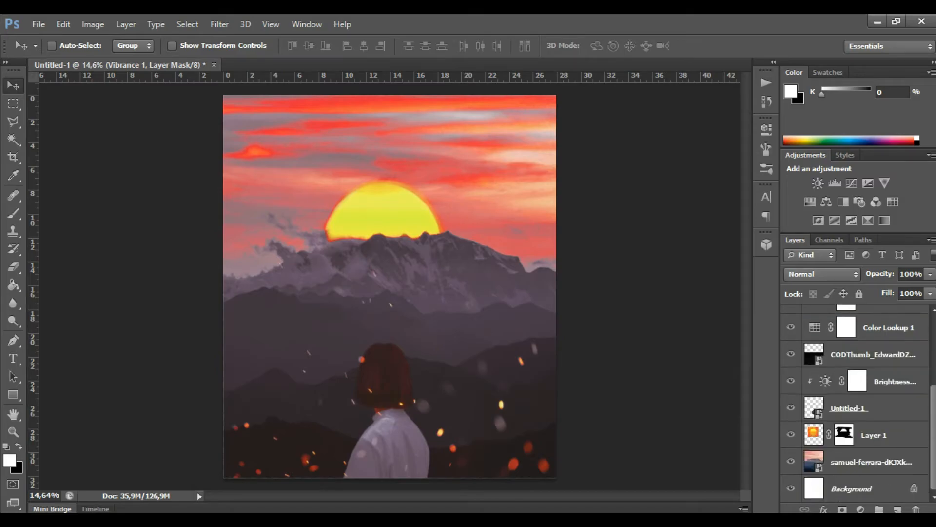
left_click(814, 435)
key("ctrl+t")
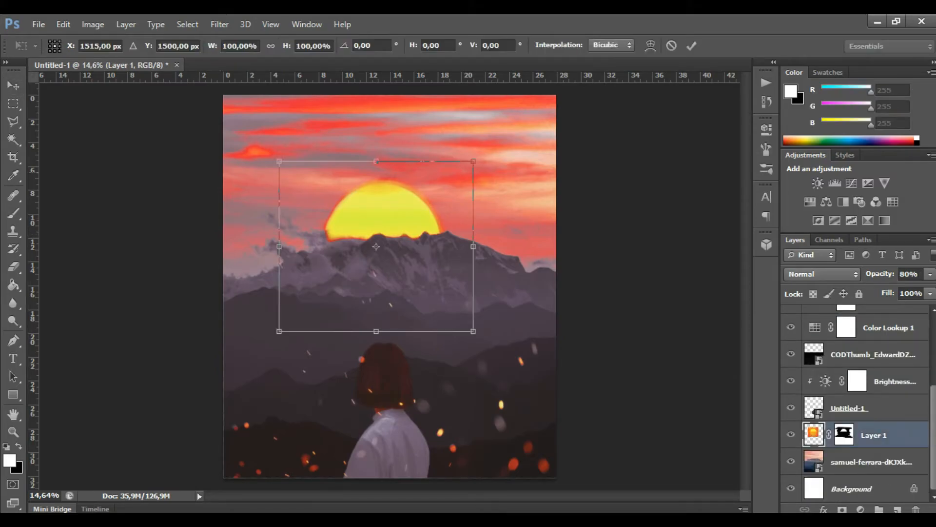
left_click_drag(473, 161, 485, 151)
key("Return")
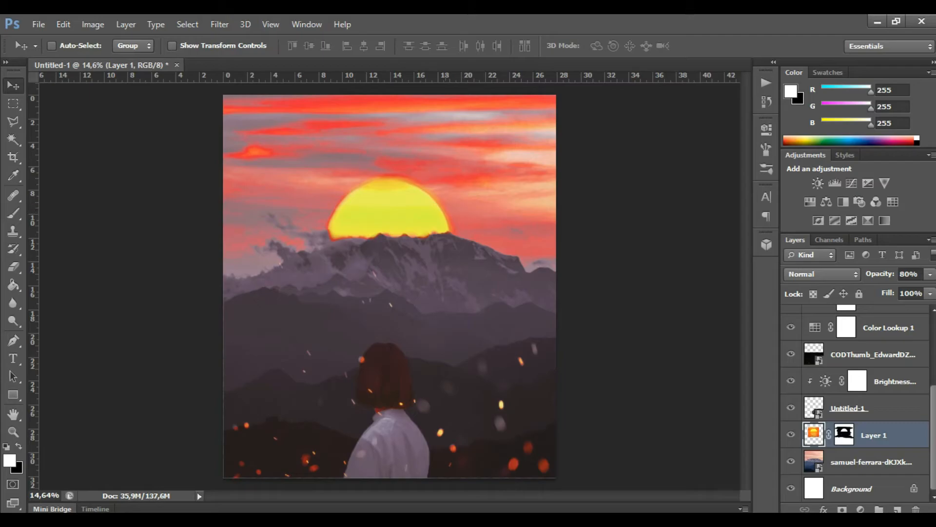
scroll(425, 200, "up", 8)
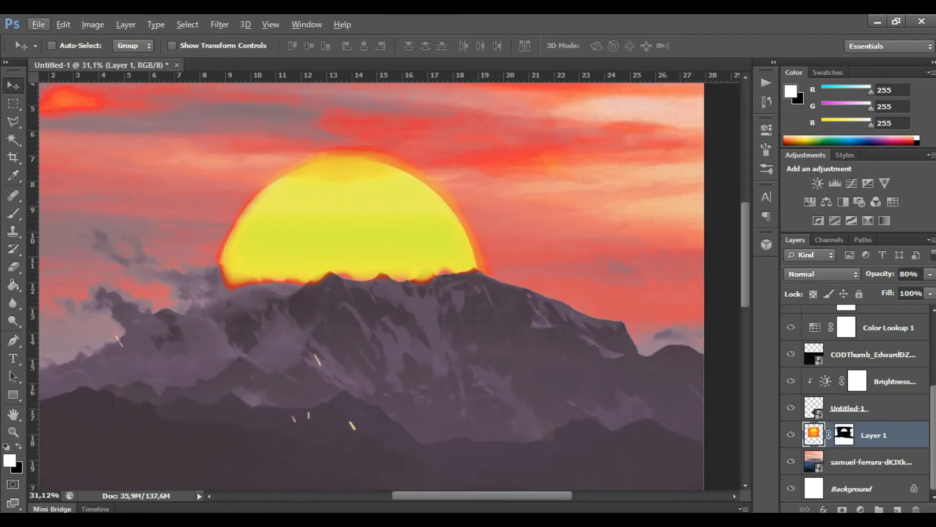
Step: Refine Layer 1's mask with a 100 px brush so the sun's lower edge follows the peaks of the mountain ridge
left_click(845, 435)
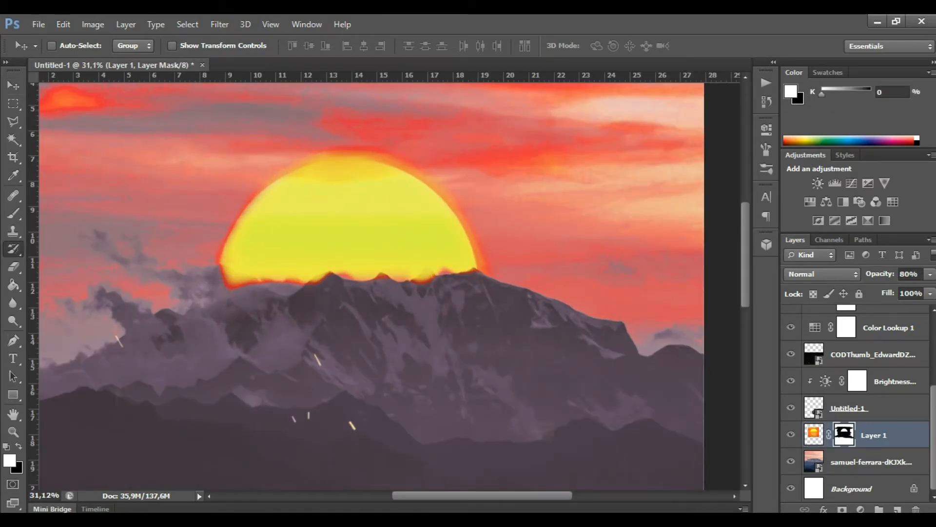
left_click(13, 249)
key("b")
mouse_move(348, 266)
left_mouse_down()
mouse_move(415, 279)
mouse_move(451, 269)
mouse_move(412, 281)
left_mouse_up()
key("x")
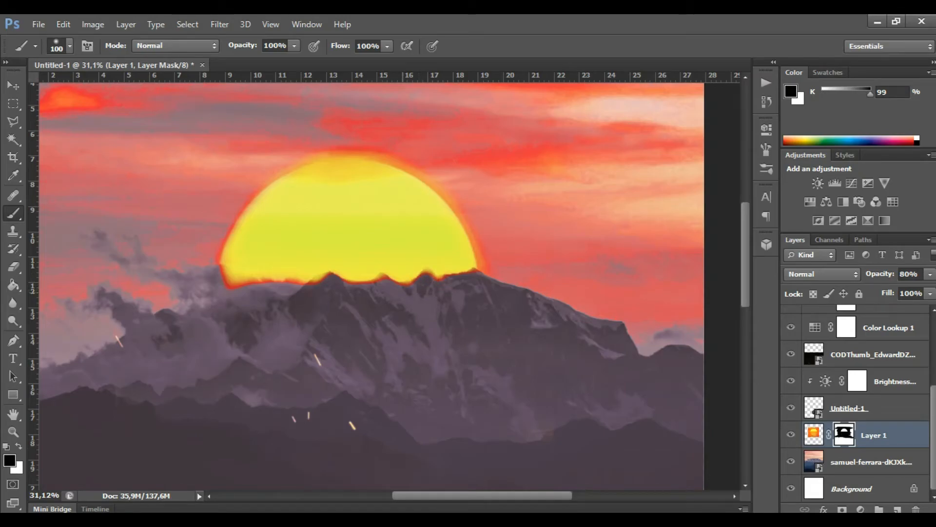
scroll(478, 204, "down", 5)
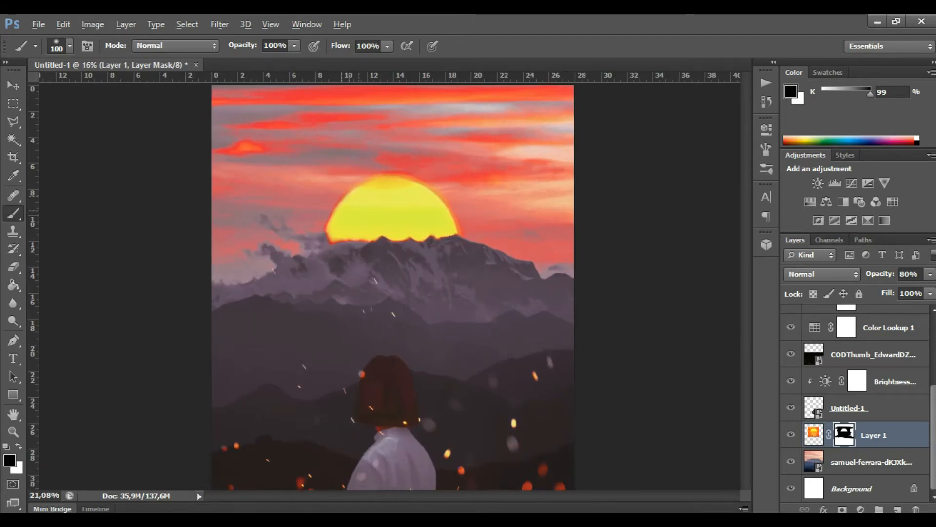
Step: Try to extend the sun's lower left corner by painting white on Layer 1's mask, and trim its edge with black
scroll(348, 212, "up", 5)
key("x")
left_click_drag(311, 250, 307, 274)
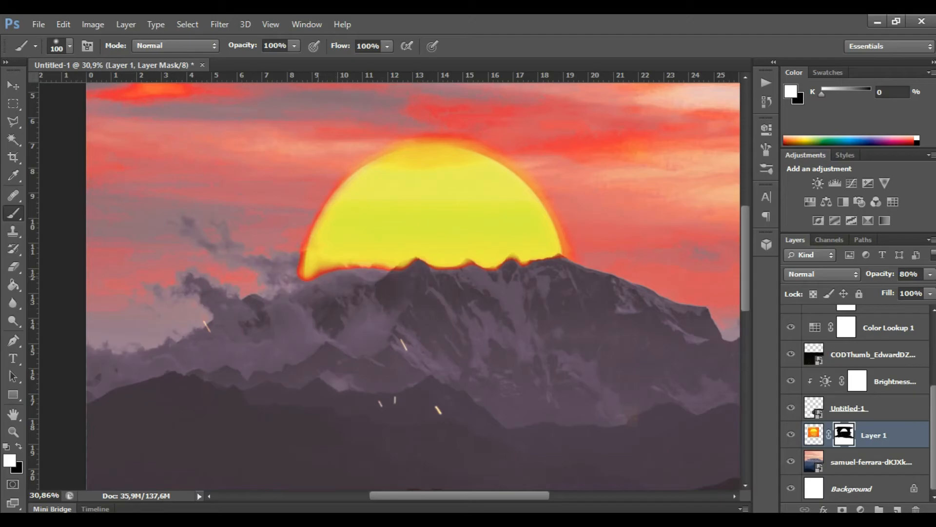
mouse_move(308, 238)
left_mouse_down()
mouse_move(317, 273)
mouse_move(305, 279)
left_mouse_up()
key("x")
left_click_drag(303, 244, 300, 276)
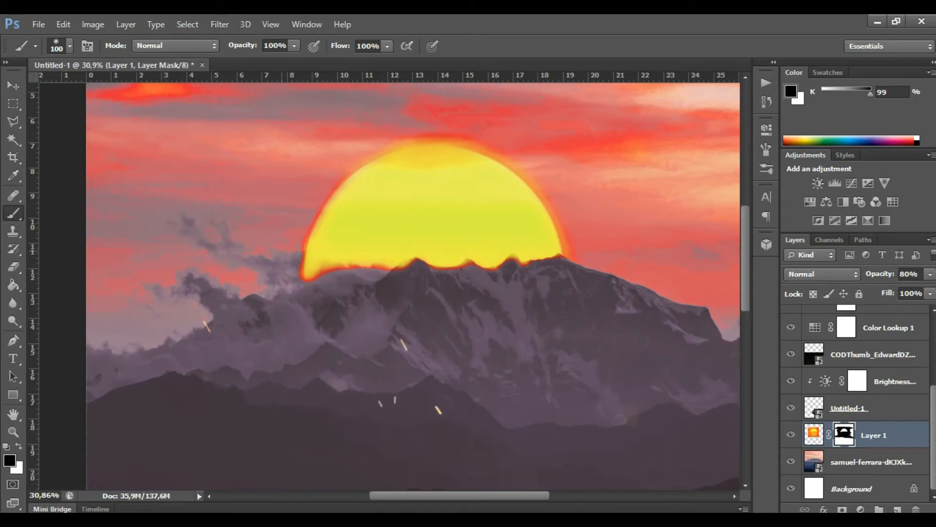
Step: Revert the history to the state before the sun's lower left corner was extended
left_click(766, 128)
left_click(766, 102)
key("ctrl+alt+z")
key("ctrl+alt+z")
key("ctrl+alt+z")
key("ctrl+alt+z")
key("ctrl+alt+z")
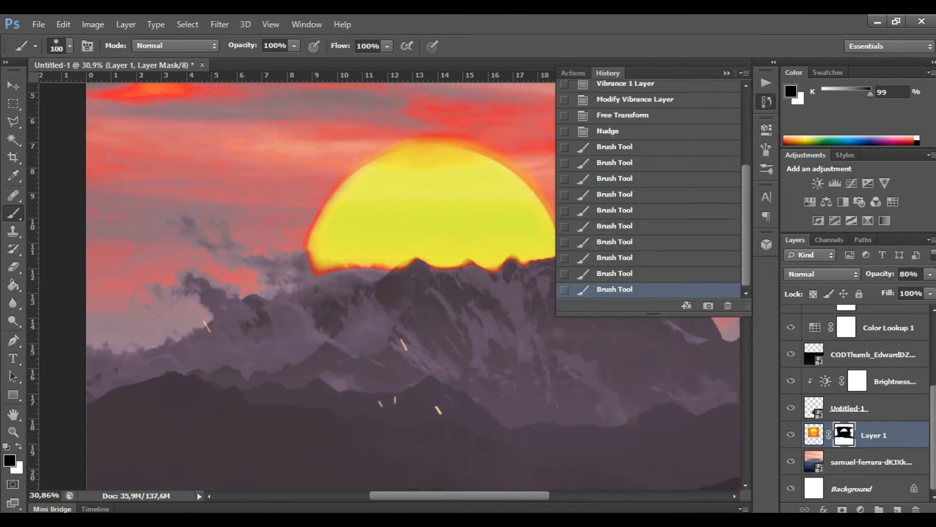
key("ctrl+shift+z")
key("ctrl+shift+z")
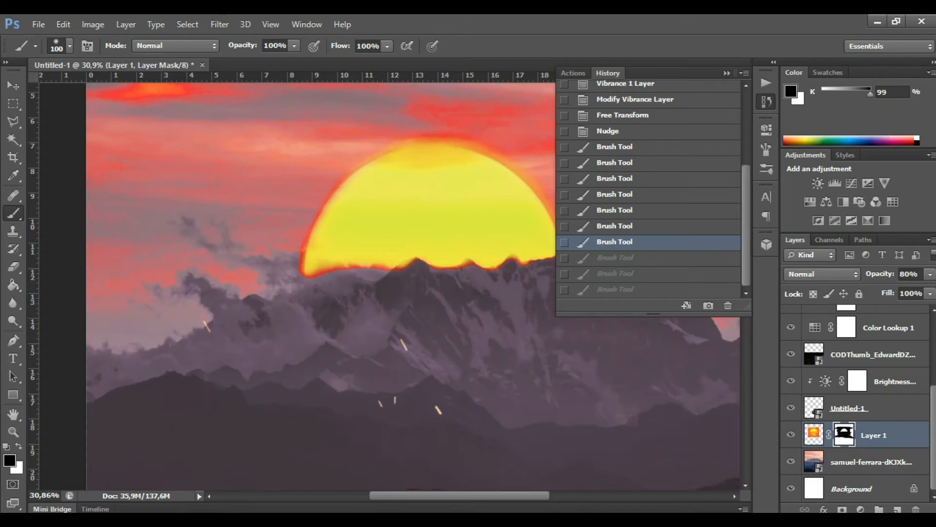
key("ctrl+alt+z")
key("ctrl+alt+z")
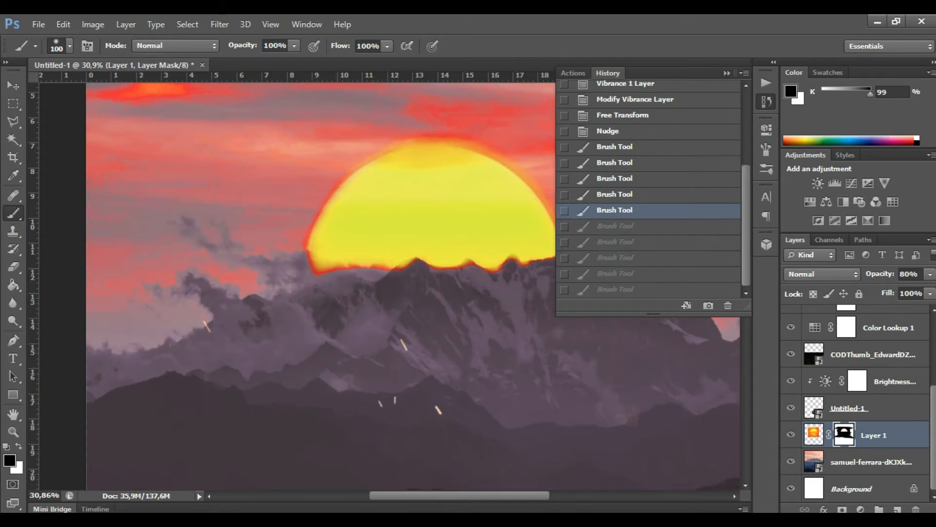
left_click(616, 225)
left_click(766, 102)
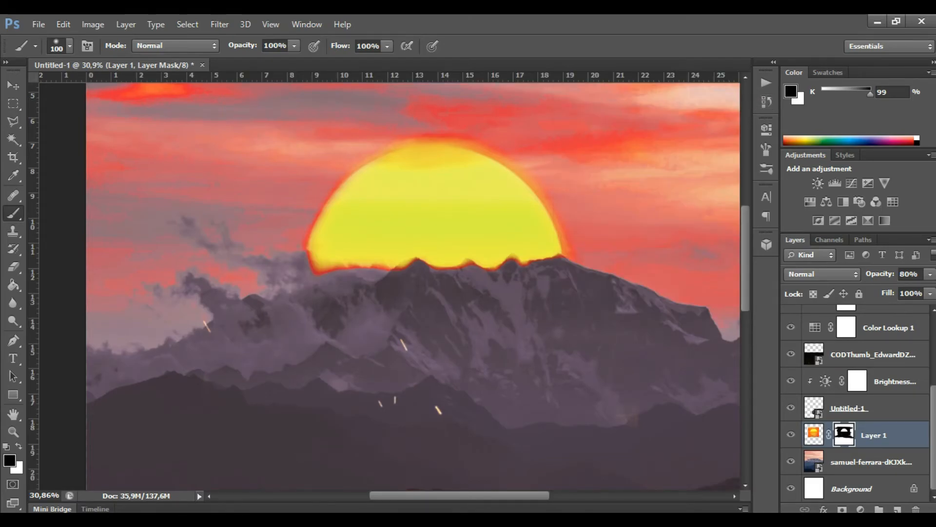
Step: Set the brush flow to 43% for softer painting on Layer 1's mask
key("v")
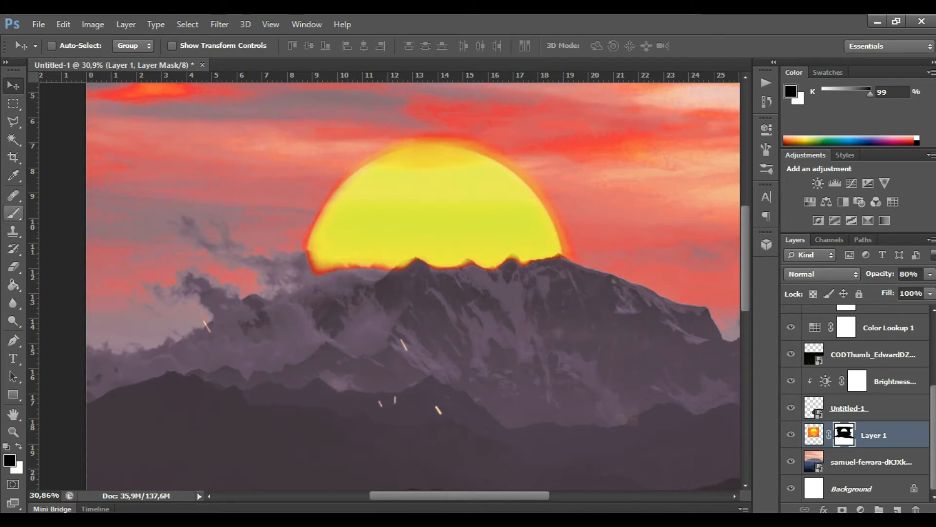
key("b")
key("shift+4")
key("shift+3")
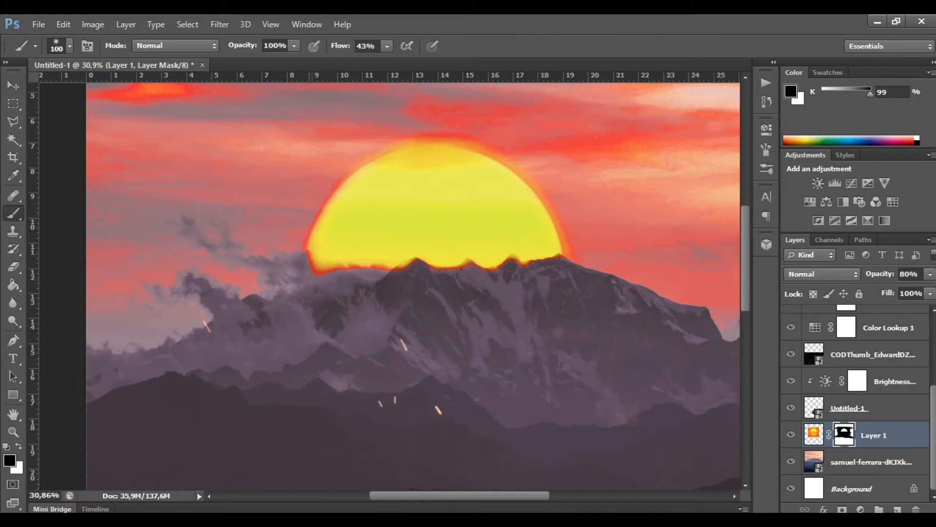
Step: Try to fill out the sun's lower left edge down to the ridge with white mask strokes, and trim the corner with black
key("x")
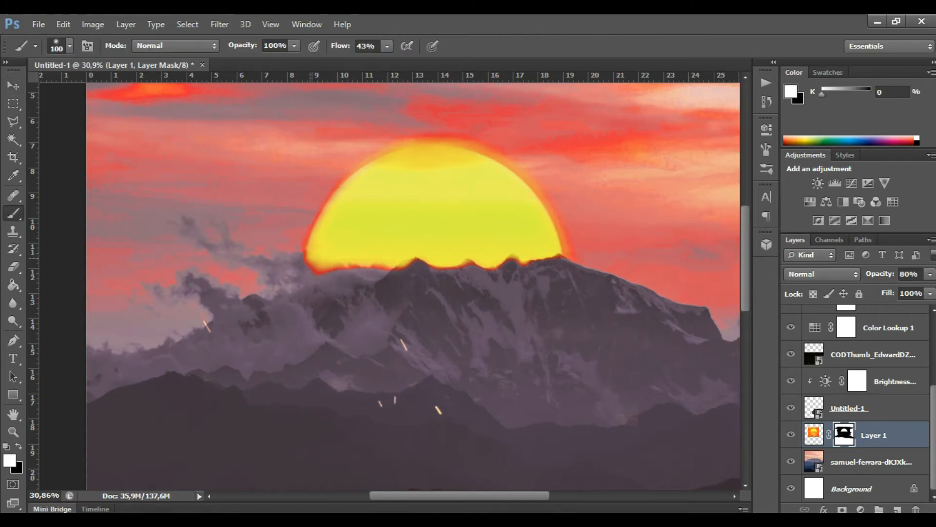
left_click(315, 268)
left_click(303, 262)
left_click(303, 268)
left_click(308, 272)
left_click(313, 273)
left_click_drag(342, 260, 318, 272)
left_click_drag(373, 258, 322, 271)
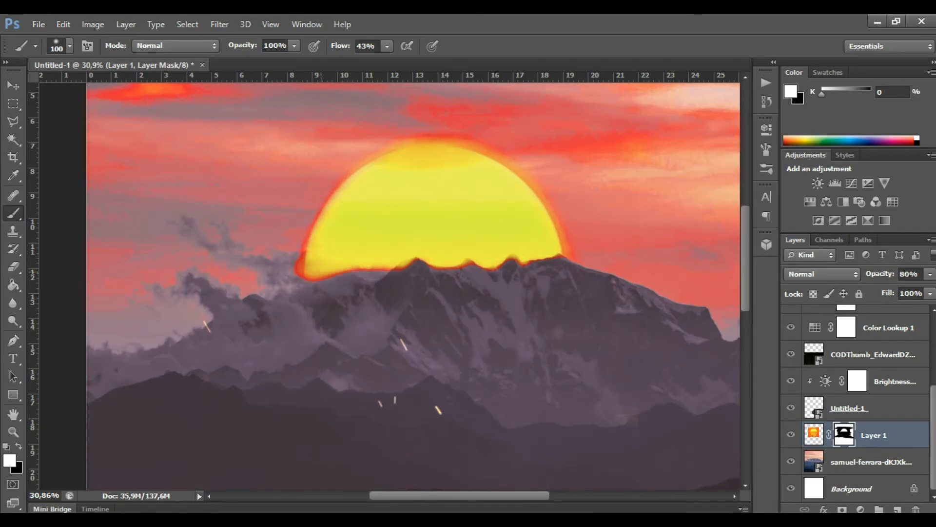
key("x")
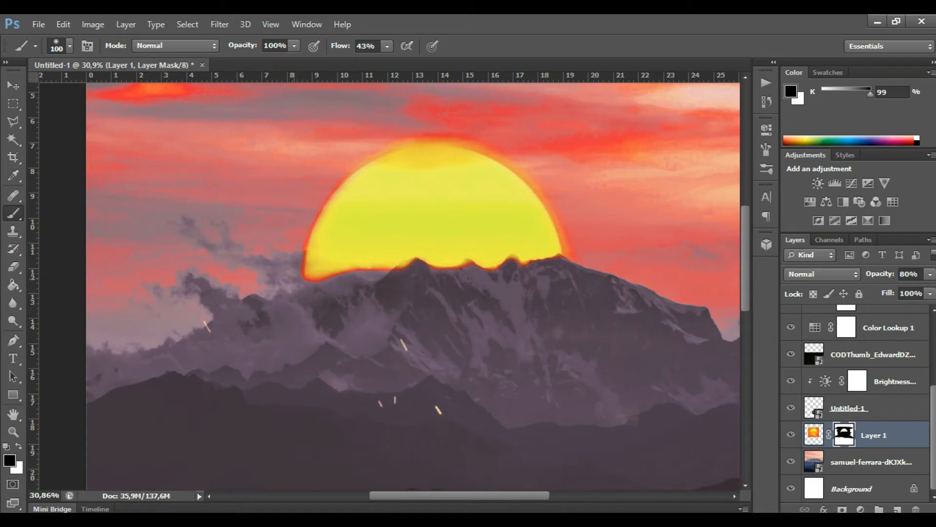
Step: Undo the series of 43% flow strokes on the sun's lower left edge
scroll(409, 285, "down", 13)
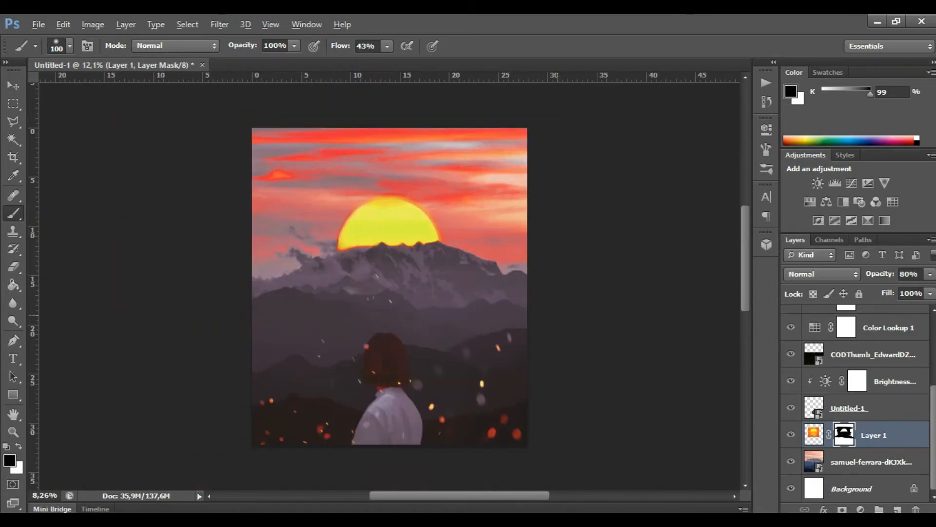
scroll(409, 285, "up", 4)
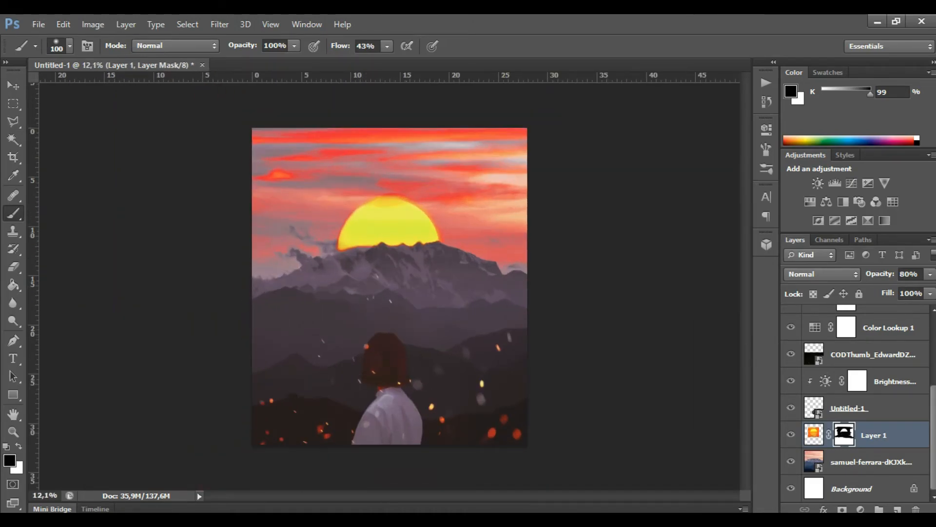
scroll(370, 245, "up", 5)
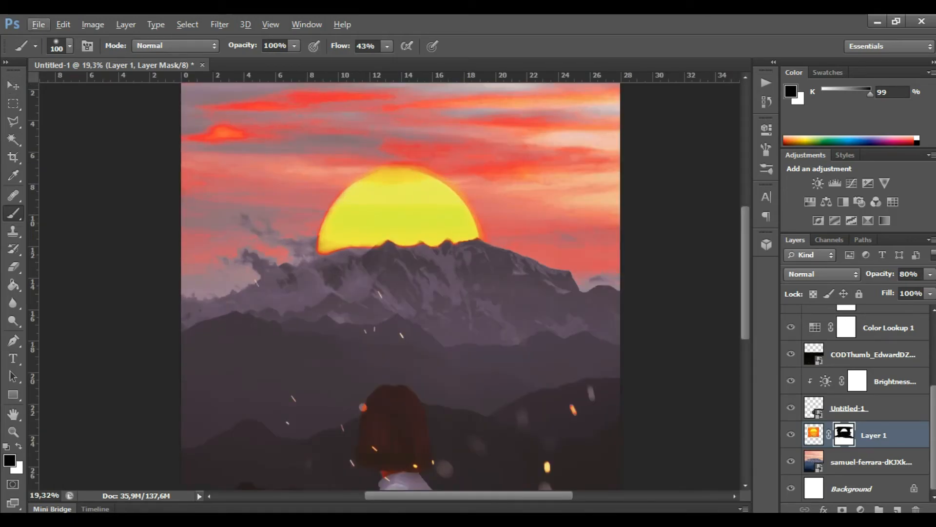
left_click(766, 129)
left_click(766, 102)
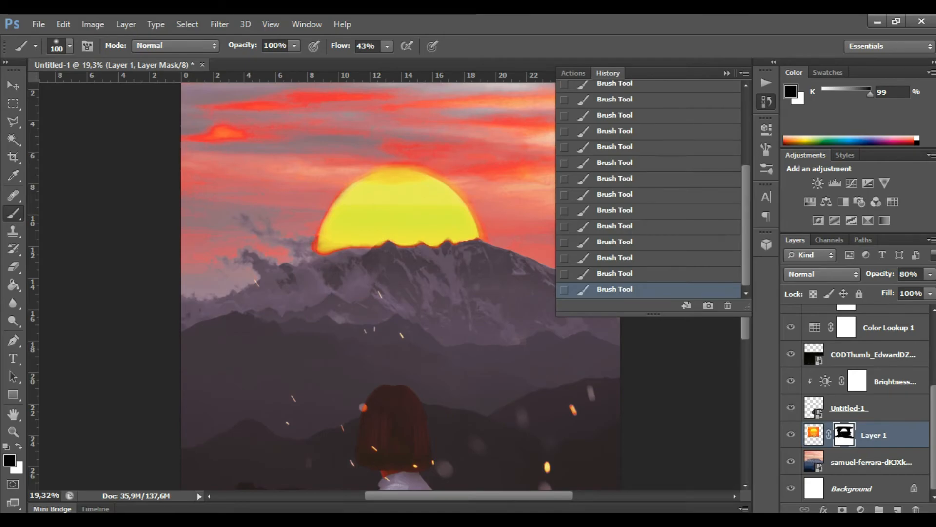
key("ctrl+alt+z")
key("ctrl+alt+z")
key("ctrl+alt+z")
key("ctrl+alt+z")
key("ctrl+alt+z")
key("ctrl+alt+z")
key("ctrl+alt+z")
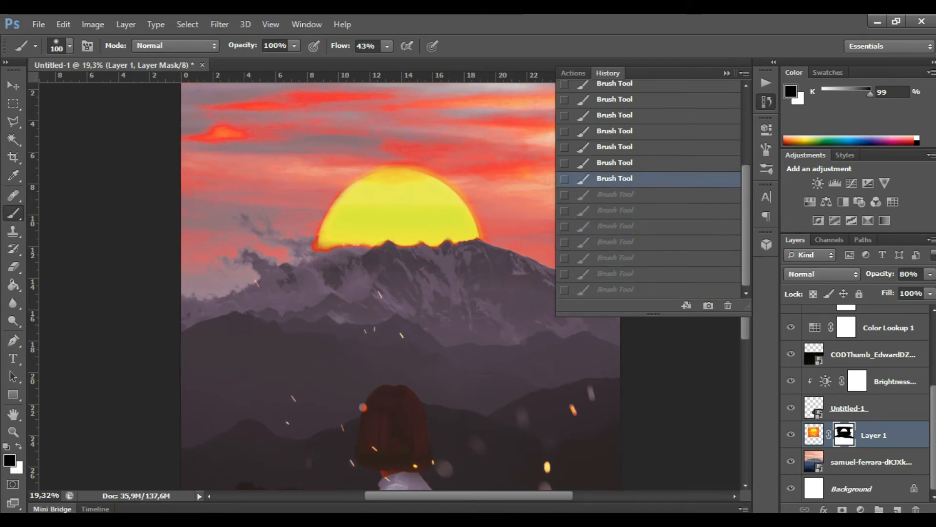
key("ctrl+alt+z")
key("ctrl+alt+z")
key("ctrl+alt+z")
key("ctrl+alt+z")
key("ctrl+alt+z")
key("ctrl+alt+z")
key("ctrl+alt+z")
key("ctrl+alt+z")
key("ctrl+alt+z")
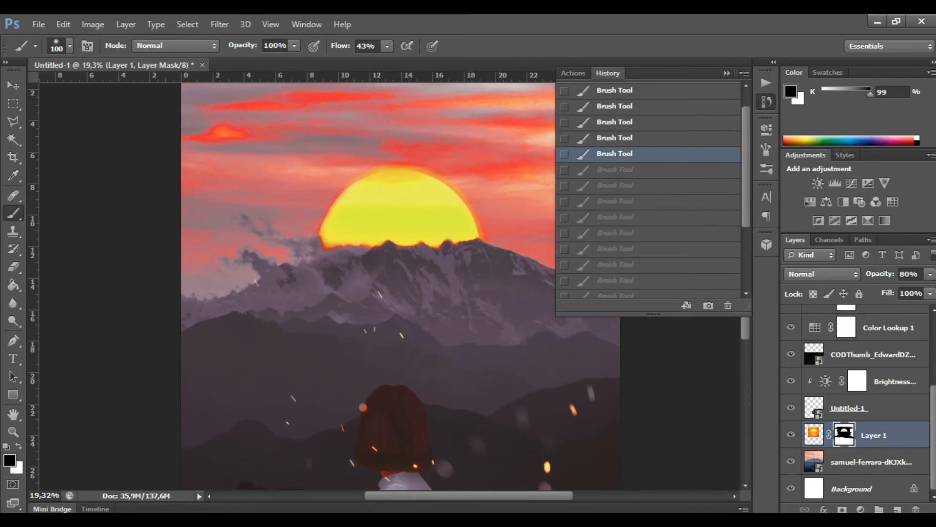
Step: Step back and forth through the earlier mask strokes and restore the state before the sun's left edge was filled out
key("ctrl+shift+z")
key("ctrl+shift+z")
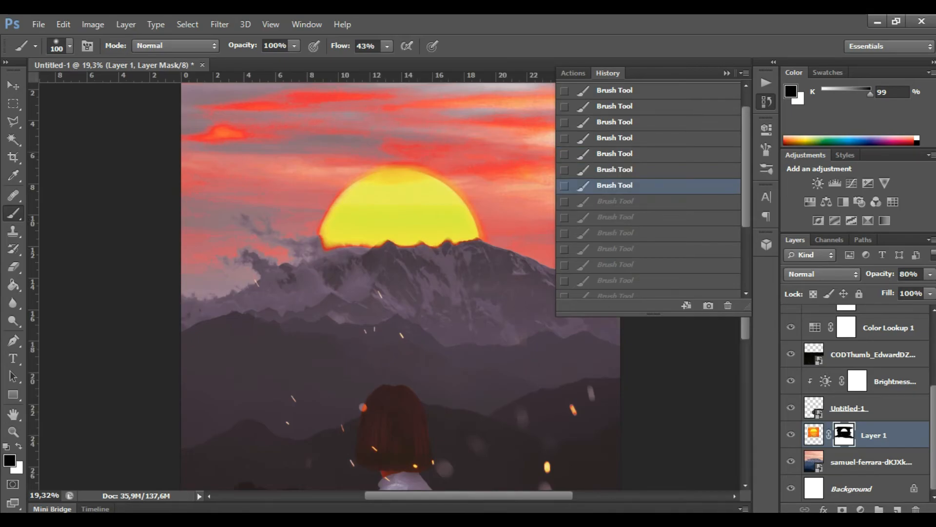
key("ctrl+shift+z")
key("ctrl+shift+z")
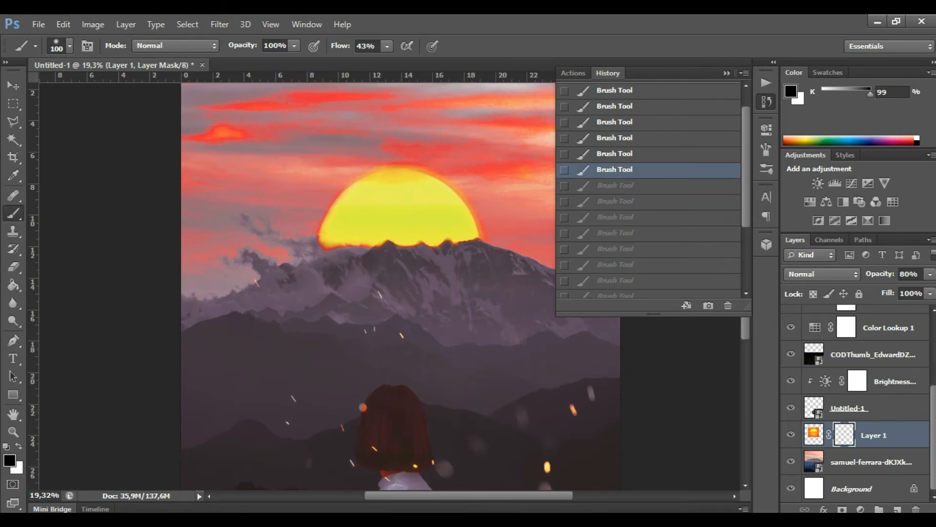
key("ctrl+alt+z")
key("ctrl+alt+z")
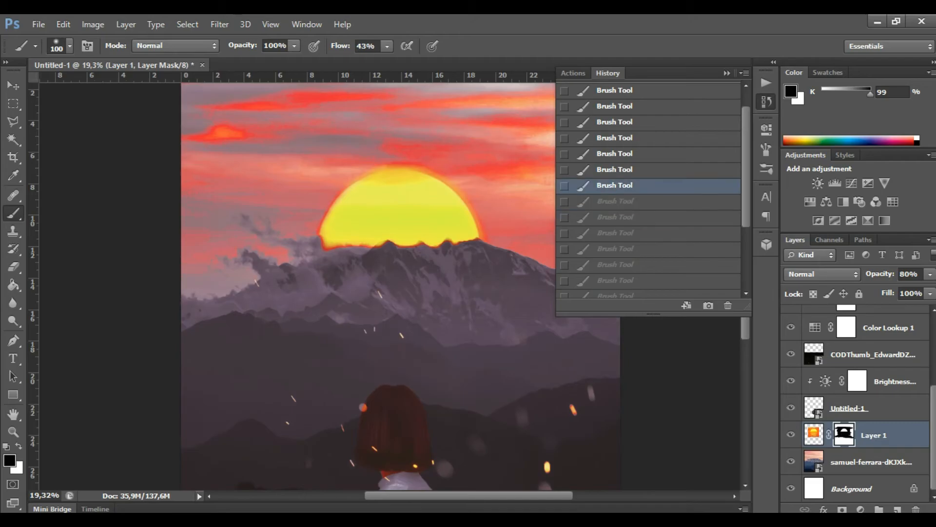
key("ctrl+alt+z")
key("ctrl+alt+z")
key("ctrl+alt+z")
key("ctrl+alt+z")
key("ctrl+alt+z")
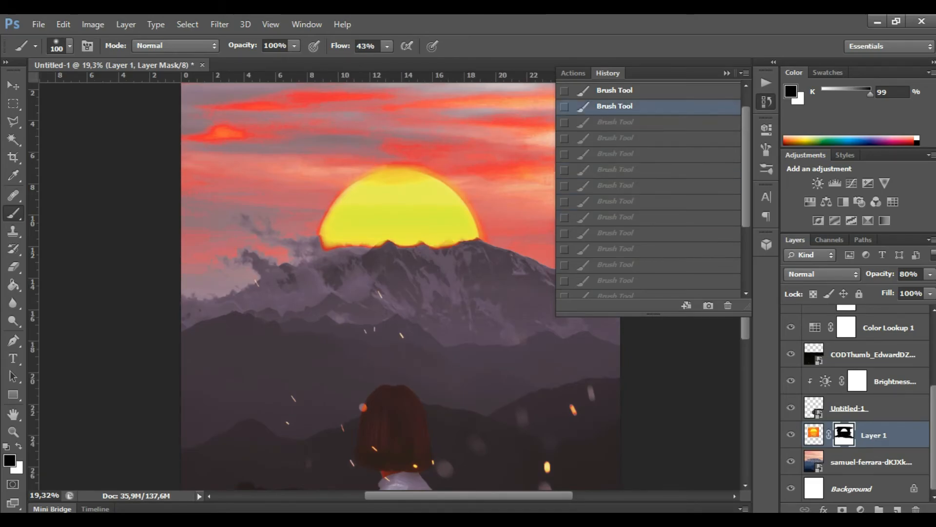
key("ctrl+shift+z")
key("ctrl+shift+z")
key("ctrl+shift+z")
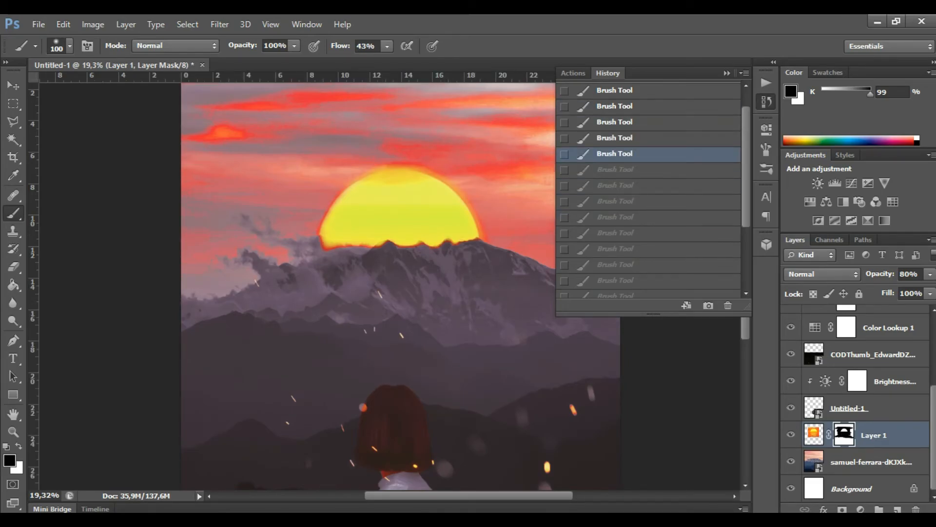
key("ctrl+shift+z")
key("ctrl+shift+z")
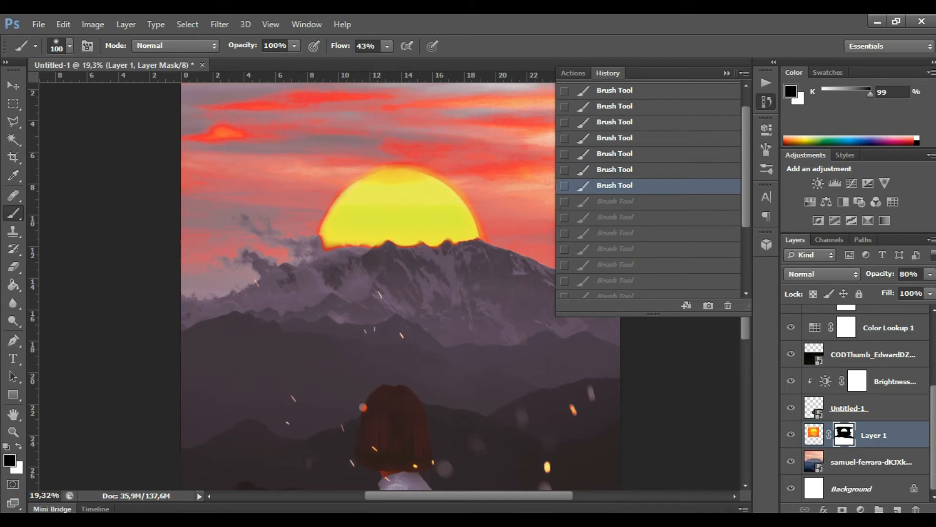
left_click(766, 101)
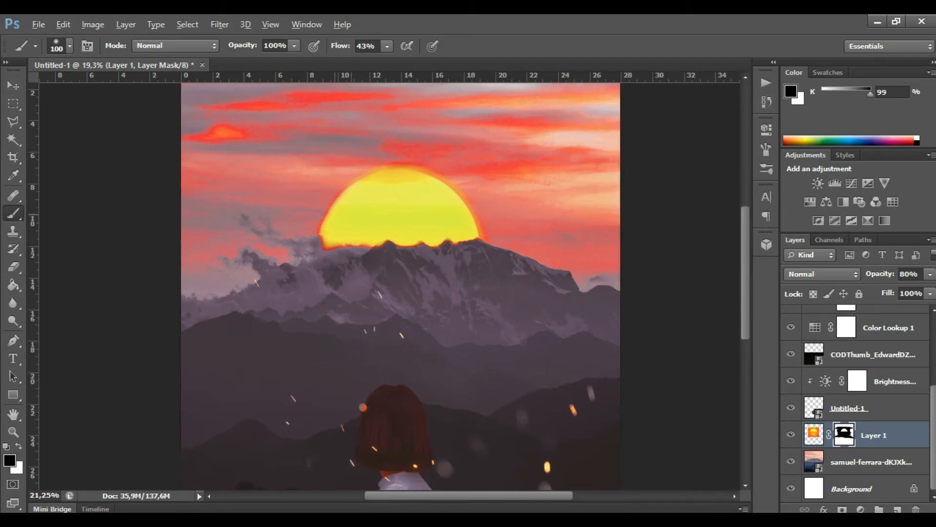
Step: Paint black on Layer 1's mask to hide the sun over the small peak and slope its lower left corner along the clouds
scroll(353, 228, "up", 4)
scroll(573, 270, "up", 2)
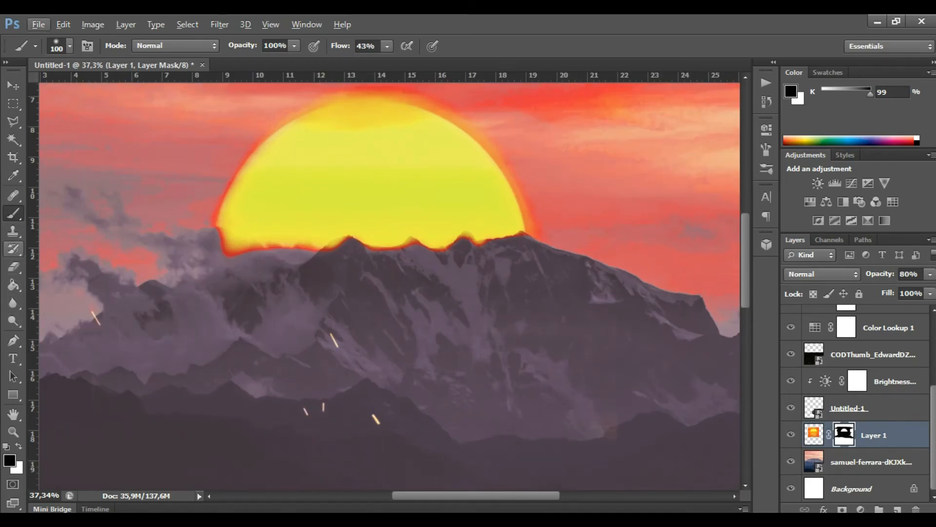
left_click(466, 240)
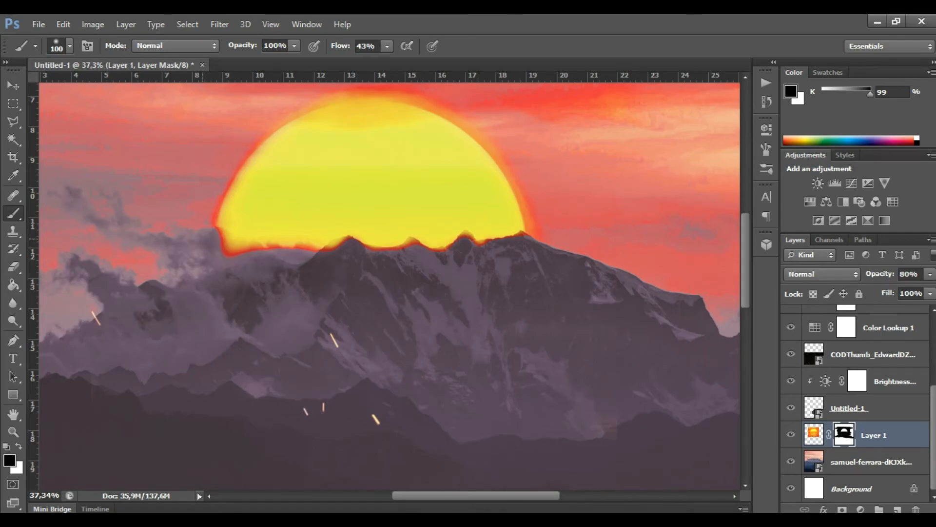
mouse_move(210, 245)
left_mouse_down()
mouse_move(244, 249)
mouse_move(225, 245)
mouse_move(234, 257)
mouse_move(314, 248)
mouse_move(242, 240)
left_mouse_up()
scroll(304, 290, "down", 8)
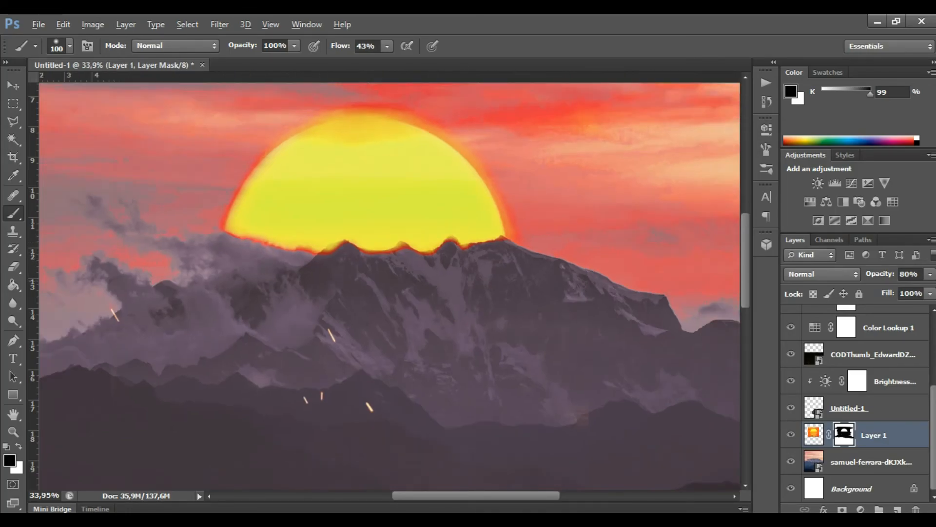
Step: Try to reveal more of the sun above the clouds at its lower left with white mask strokes
scroll(293, 273, "up", 5)
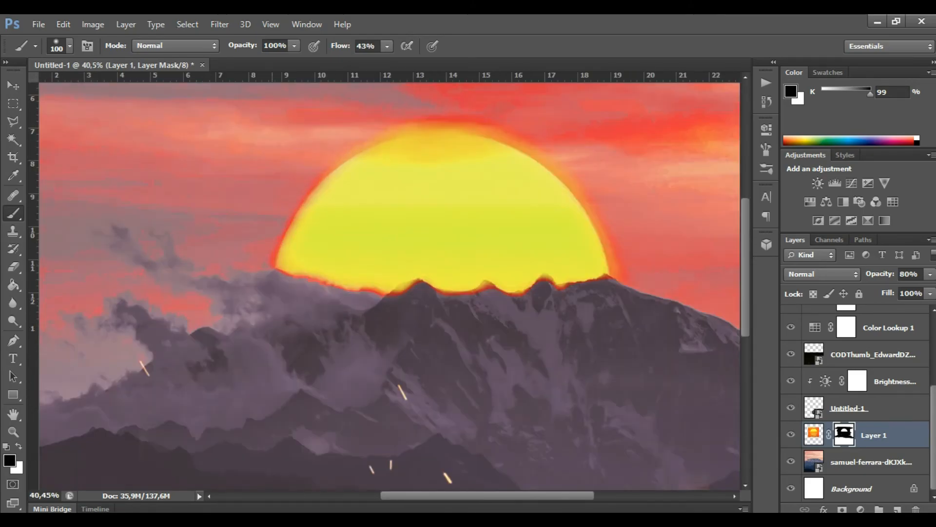
scroll(274, 234, "up", 3)
key("x")
left_click(303, 275)
left_click(324, 280)
Step: Undo the white mask strokes that reveal the sun over the clouds
scroll(456, 312, "down", 8)
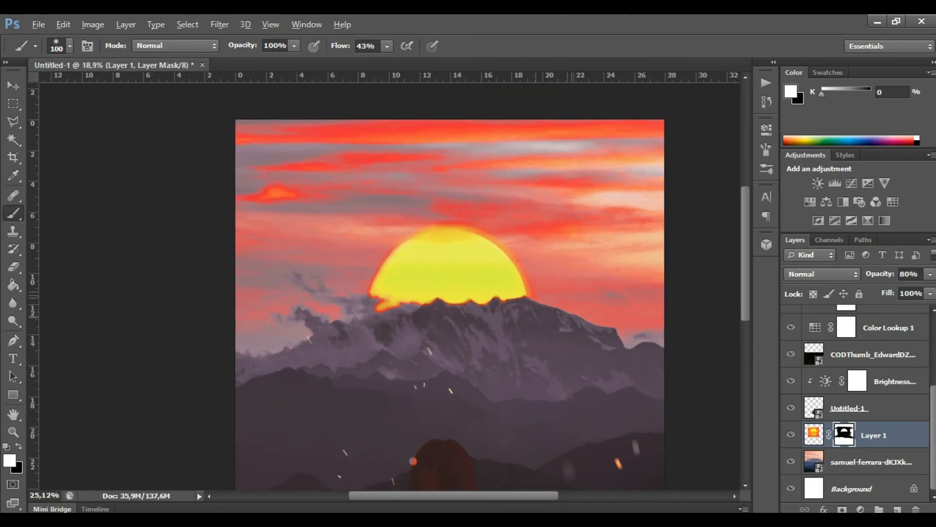
scroll(564, 315, "up", 3)
scroll(361, 282, "up", 5)
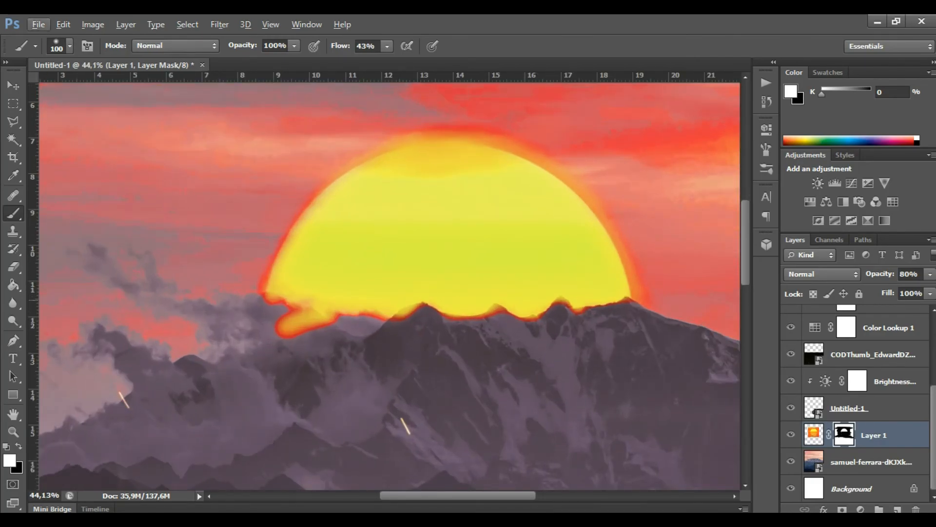
left_click(766, 129)
left_click(766, 101)
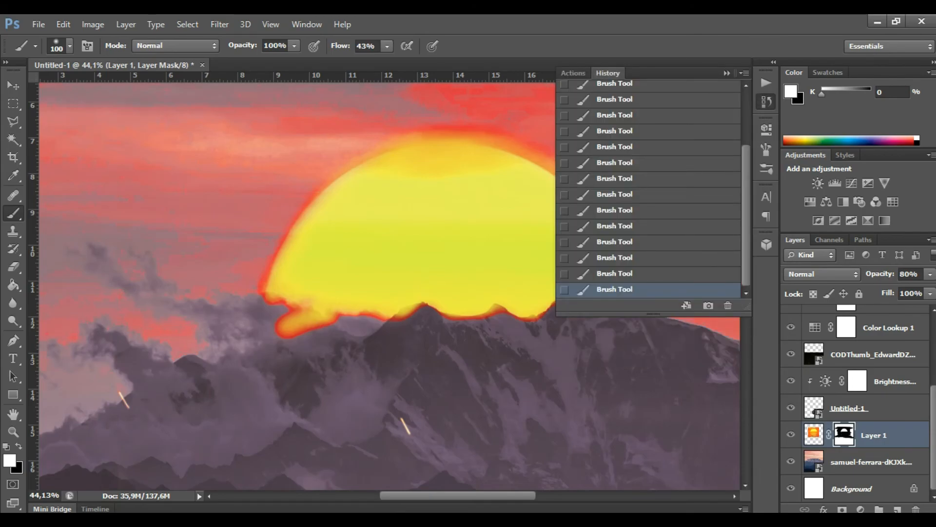
key("ctrl+z")
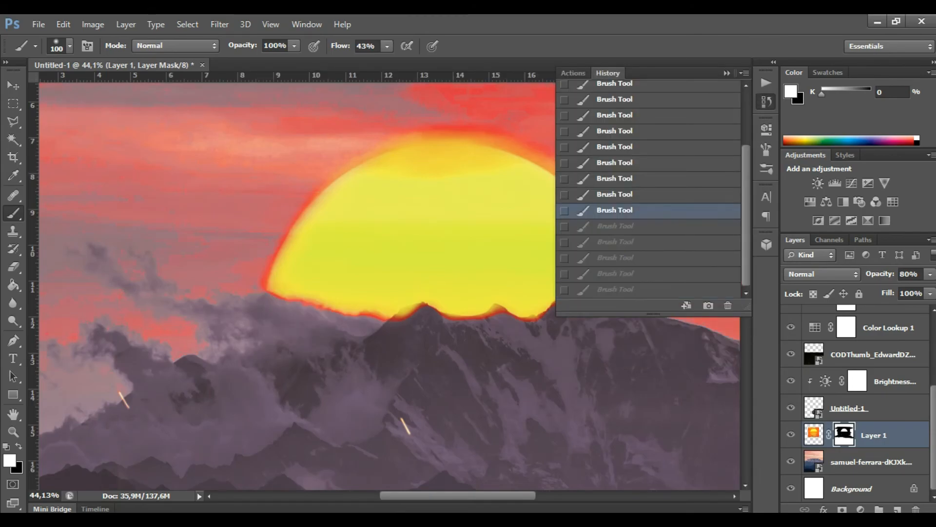
Step: Step back and forth through the mask stroke history and restore the state before the sun's lower left corner was sloped
key("ctrl+alt+z")
key("ctrl+alt+z")
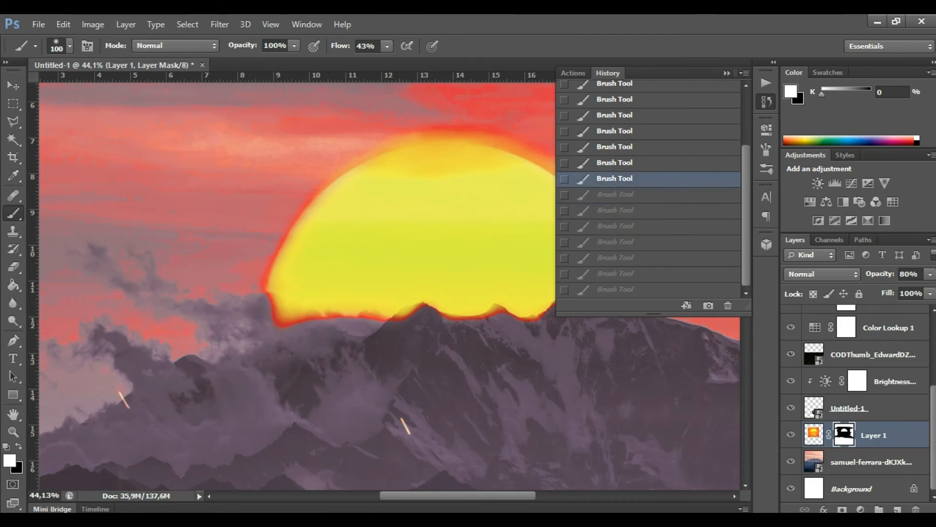
key("ctrl+alt+z")
key("ctrl+alt+z")
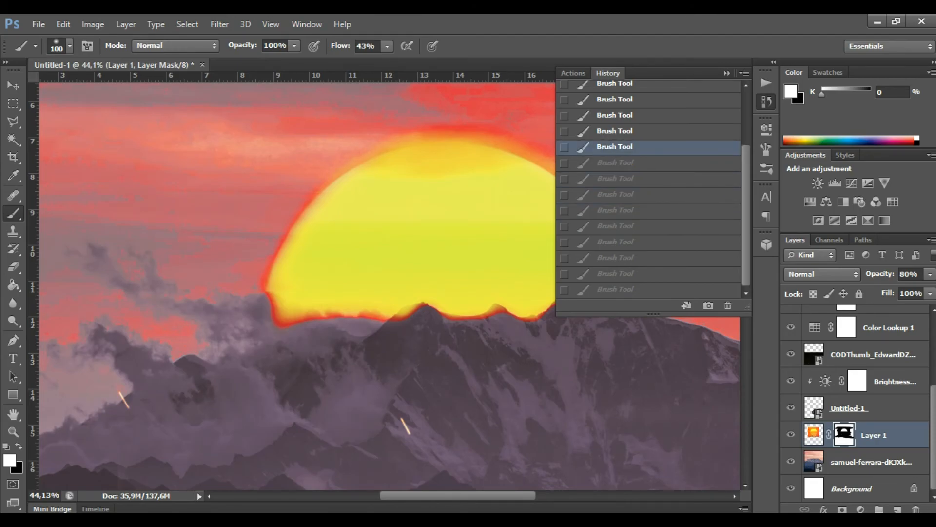
key("shift+ctrl+z")
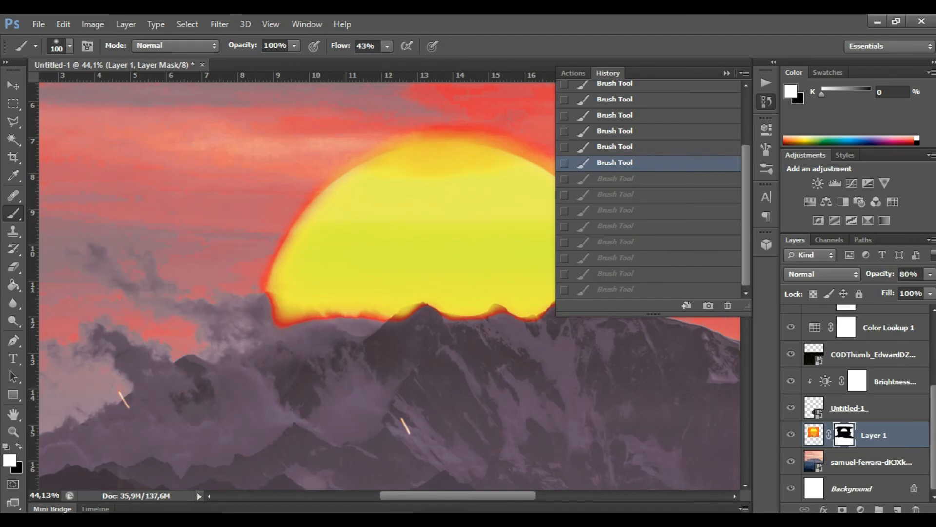
key("shift+ctrl+z")
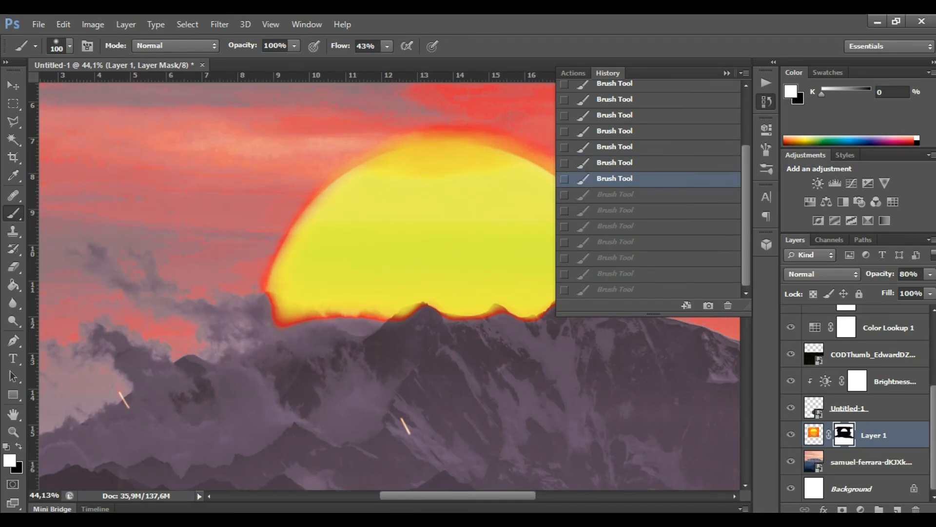
key("shift+ctrl+z")
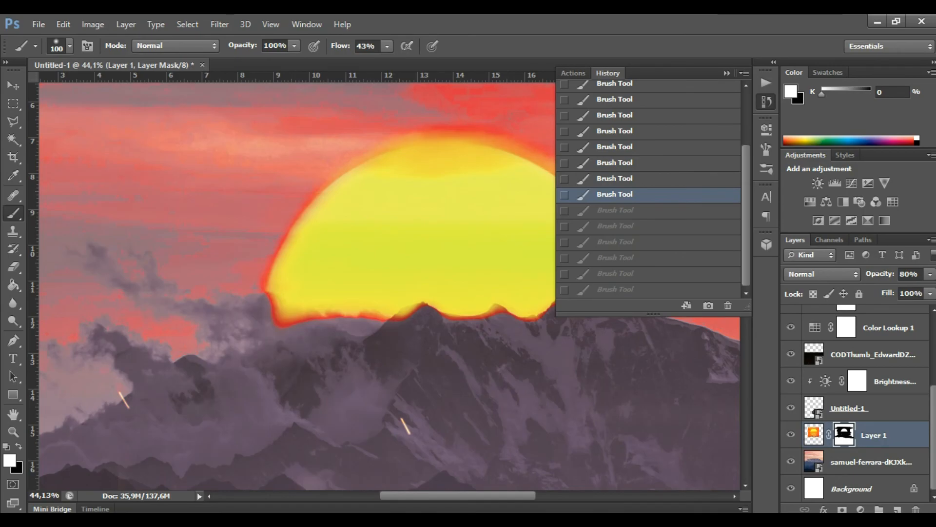
left_click(766, 101)
Step: Paint a short black stroke on Layer 1's mask to trim the sun's lower edge beside the small peak
key("x")
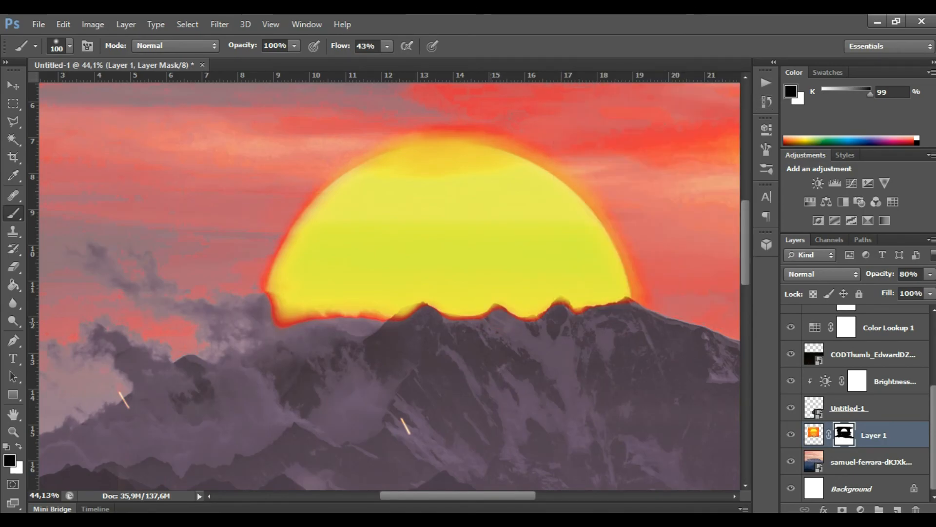
left_click_drag(404, 314, 413, 306)
scroll(414, 305, "down", 3)
key("v")
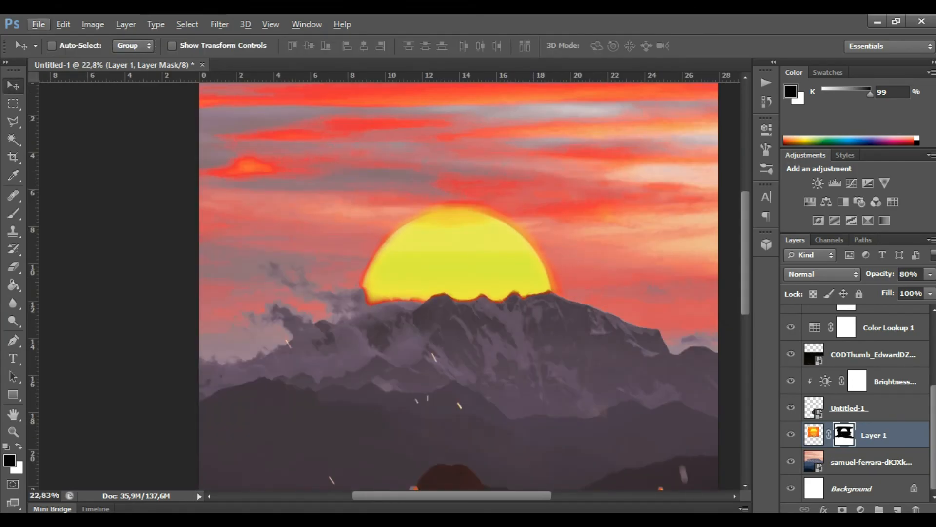
Step: Check the whole composite and make Layer 2, the white layer above Vibrance 1, the active layer
scroll(488, 366, "right", 1)
scroll(488, 365, "down", 3)
scroll(535, 424, "down", 5)
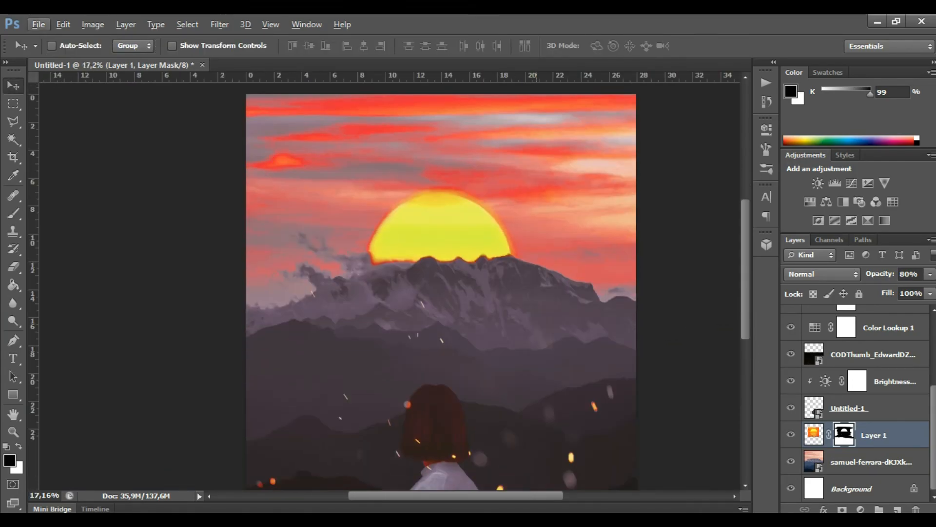
scroll(561, 420, "down", 1)
scroll(454, 278, "right", 1)
scroll(453, 278, "down", 1)
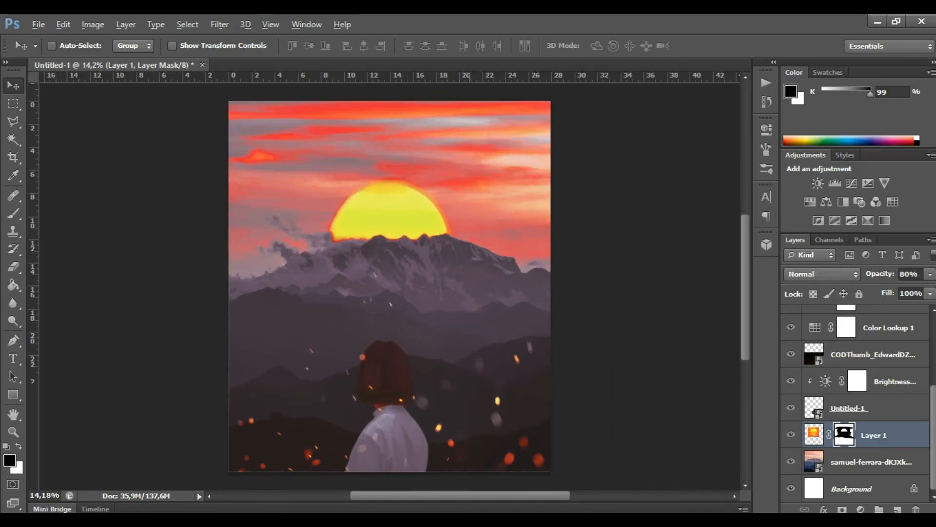
scroll(858, 400, "up", 5)
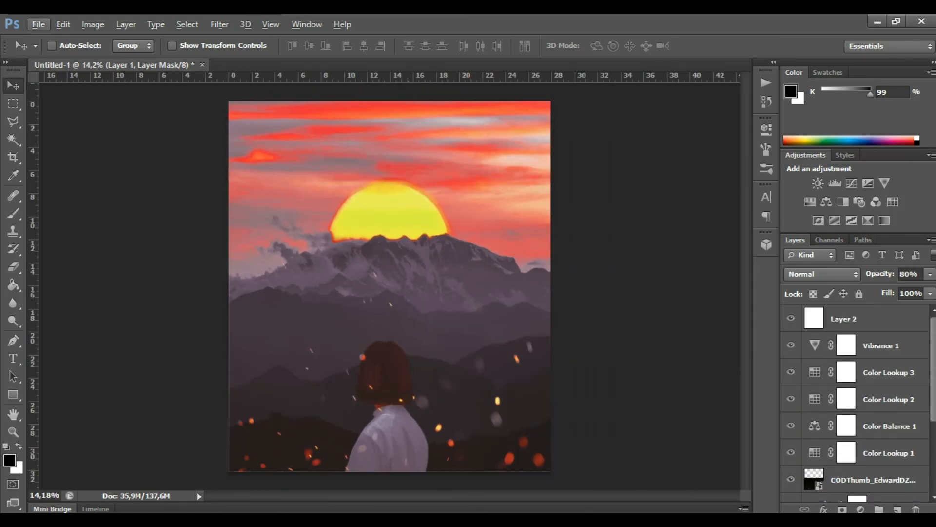
left_click(861, 319)
left_click(881, 345)
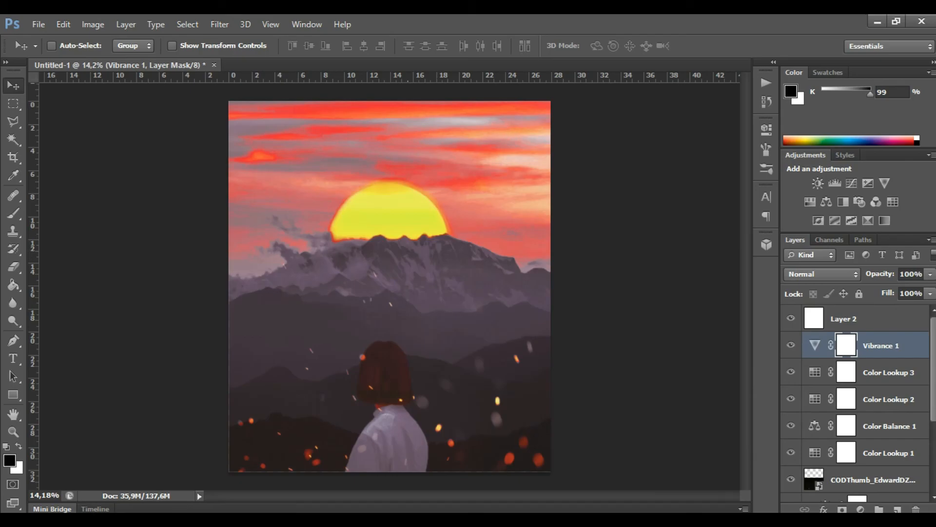
left_click(862, 319)
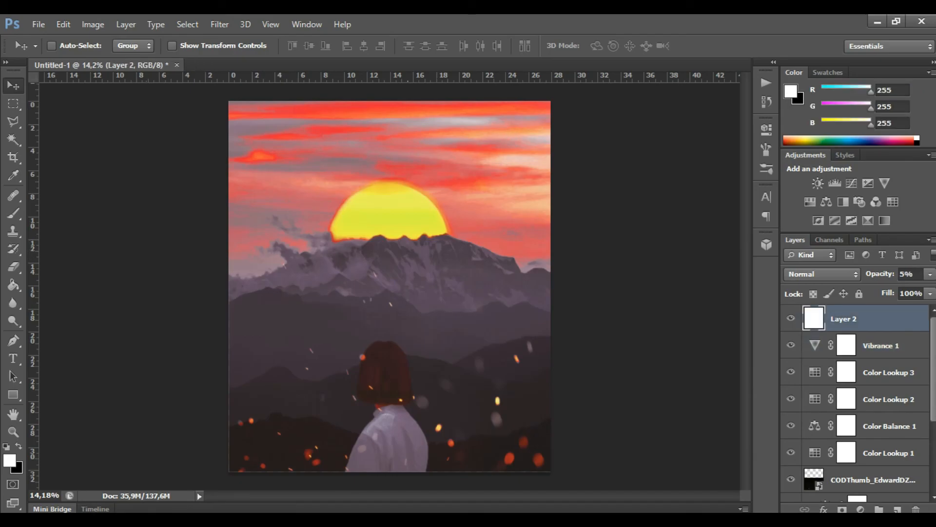